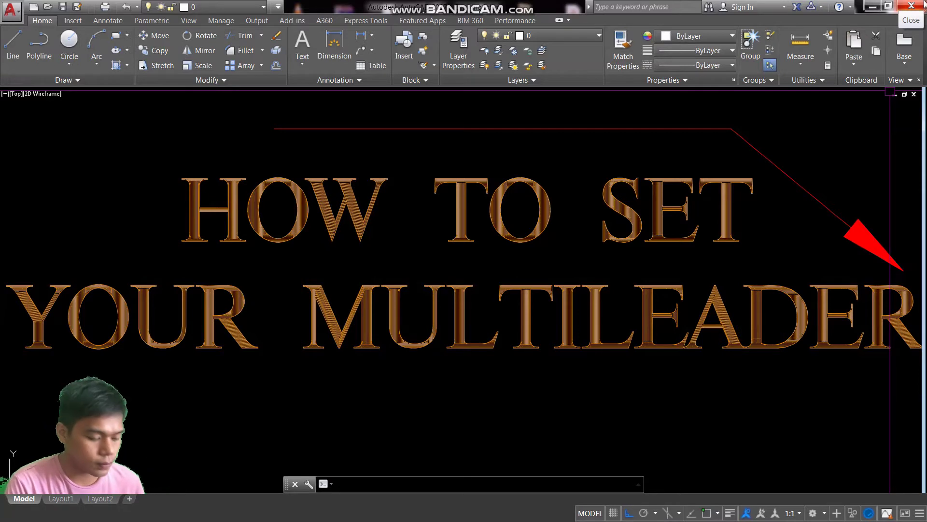
- Skip opening an existing file and start a new drawing from scratch with Metric settings
{"action": "left_click", "coordinate": [9, 18]}
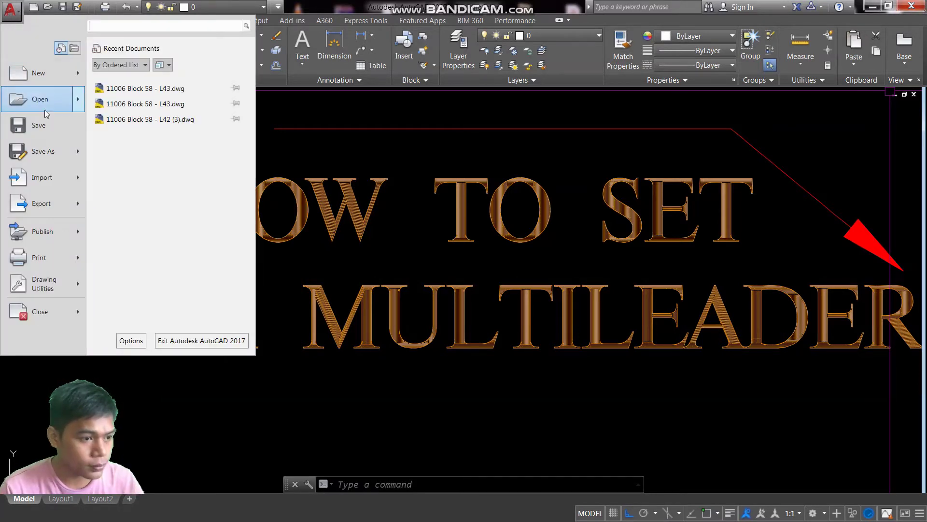
{"action": "key", "text": "Escape"}
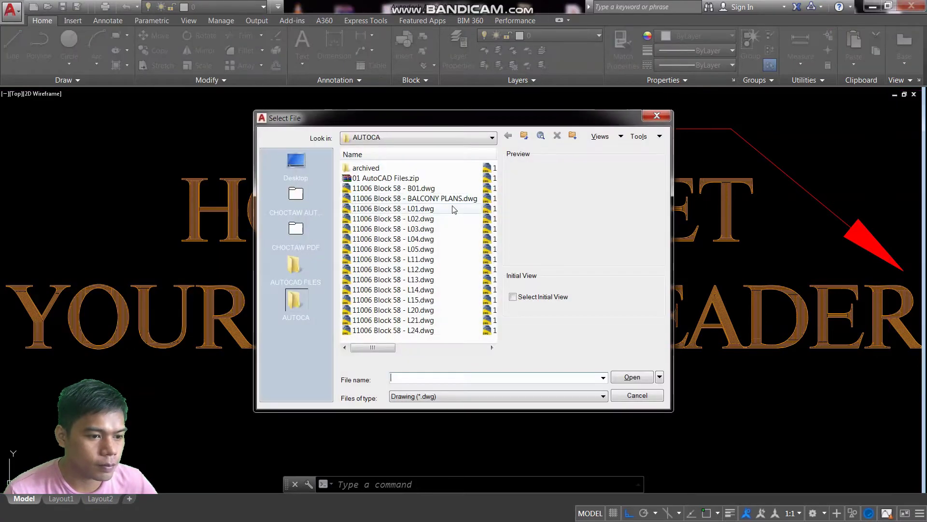
{"action": "left_click", "coordinate": [655, 116]}
{"action": "left_click", "coordinate": [11, 10]}
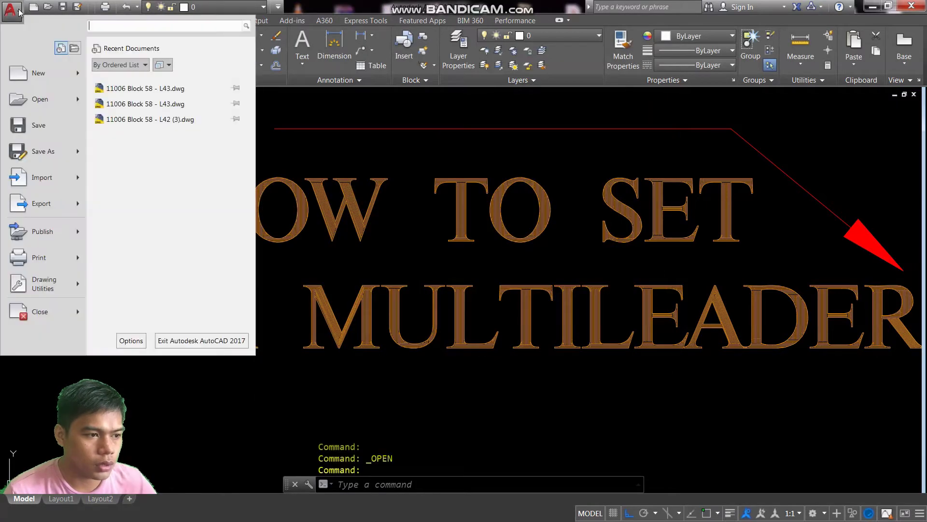
{"action": "left_click", "coordinate": [62, 77]}
{"action": "left_click", "coordinate": [512, 330]}
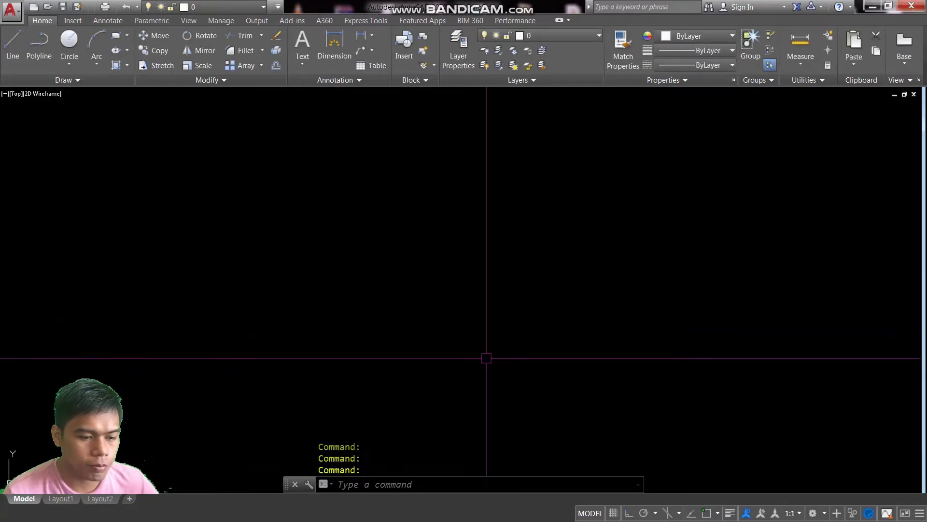
{"action": "left_click", "coordinate": [492, 241]}
- Insert the Vehicles car block from the Architectural tool palette, then zoom to extents
{"action": "key", "text": "Escape"}
{"action": "key", "text": "Escape"}
{"action": "key", "text": "Escape"}
{"action": "key", "text": "Escape"}
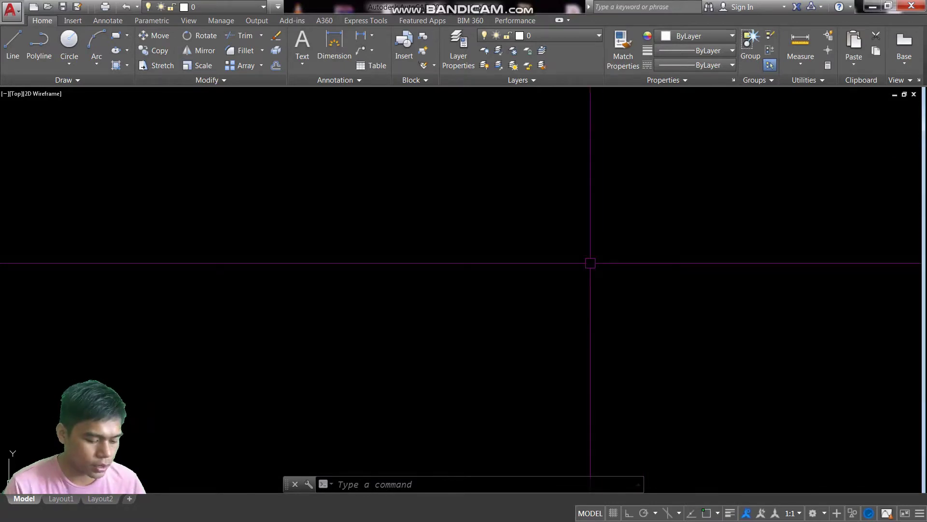
{"action": "type", "text": "TOOL"}
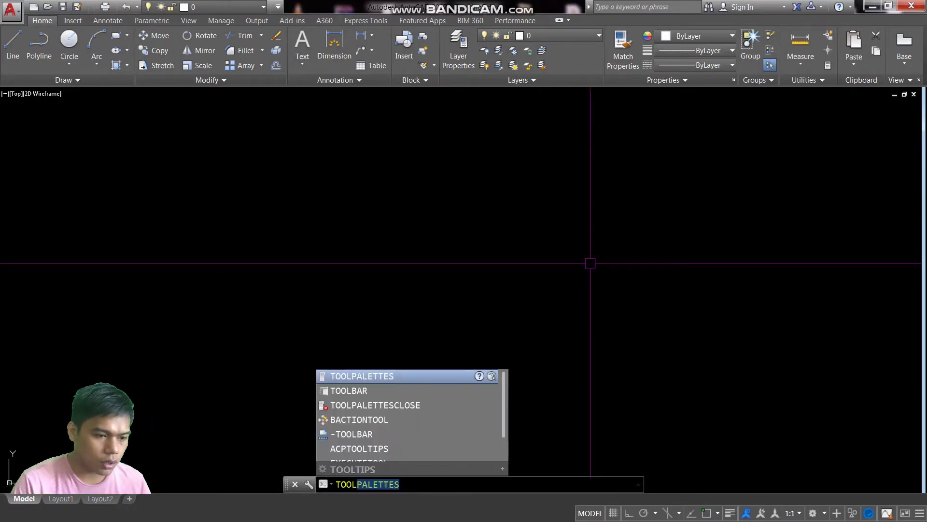
{"action": "key", "text": "Return"}
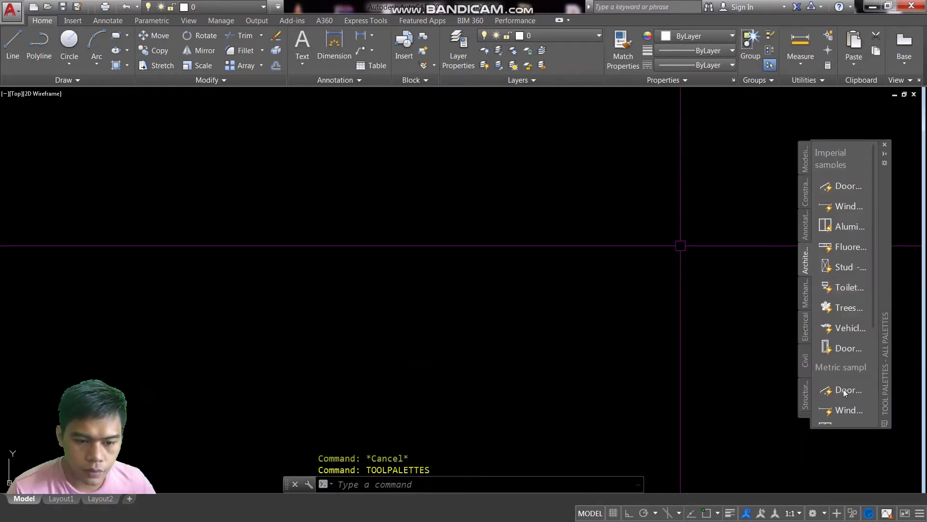
{"action": "left_click", "coordinate": [848, 328]}
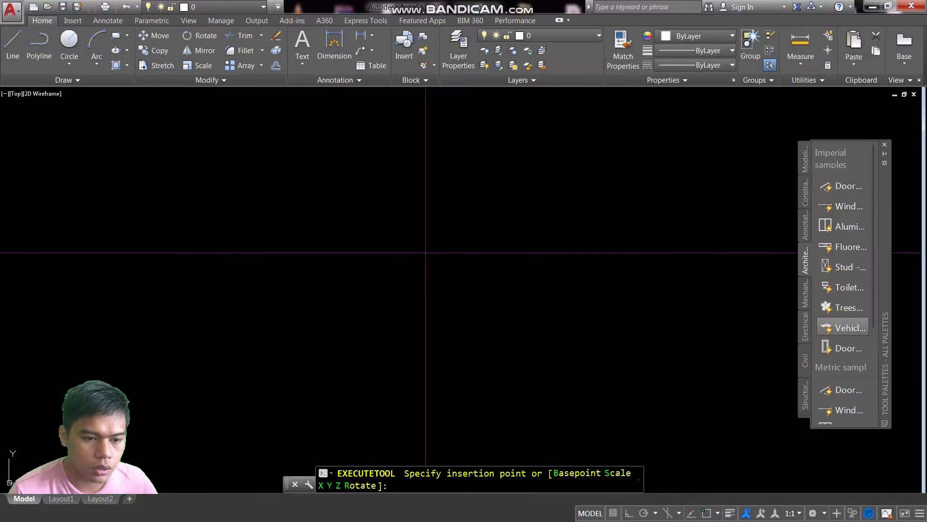
{"action": "left_click", "coordinate": [471, 272]}
{"action": "type", "text": "z"}
{"action": "key", "text": "Return"}
{"action": "type", "text": "e"}
{"action": "key", "text": "Return"}
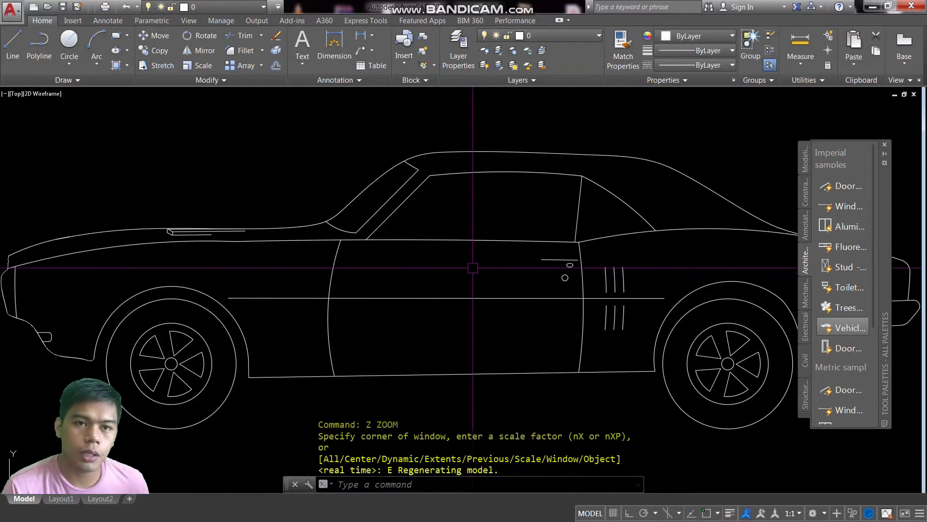
{"action": "left_click", "coordinate": [884, 145]}
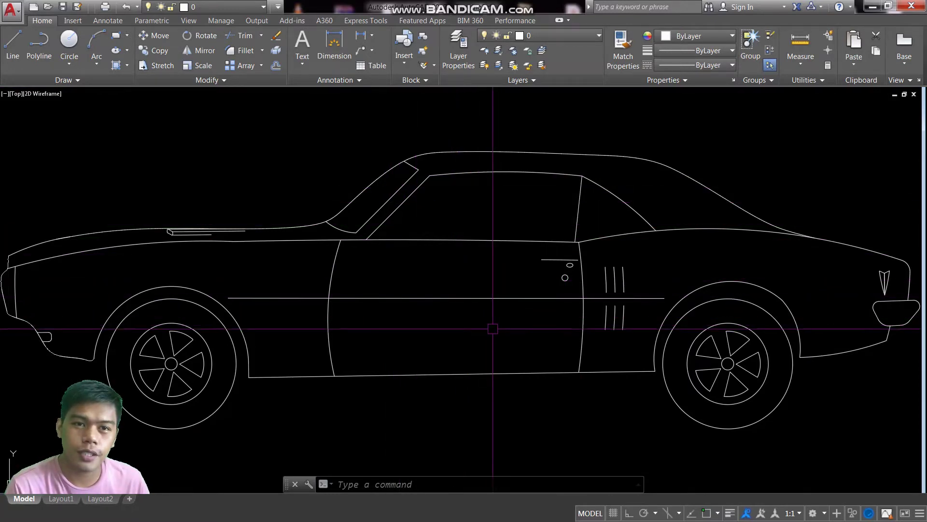
- Scale the window-selected car by a factor of .001 about a picked base point
{"action": "key", "text": "Escape"}
{"action": "key", "text": "Escape"}
{"action": "key", "text": "Escape"}
{"action": "type", "text": "sc"}
{"action": "key", "text": "Return"}
{"action": "left_click_drag", "start_coordinate": [490, 415], "coordinate": [449, 338]}
{"action": "key", "text": "Return"}
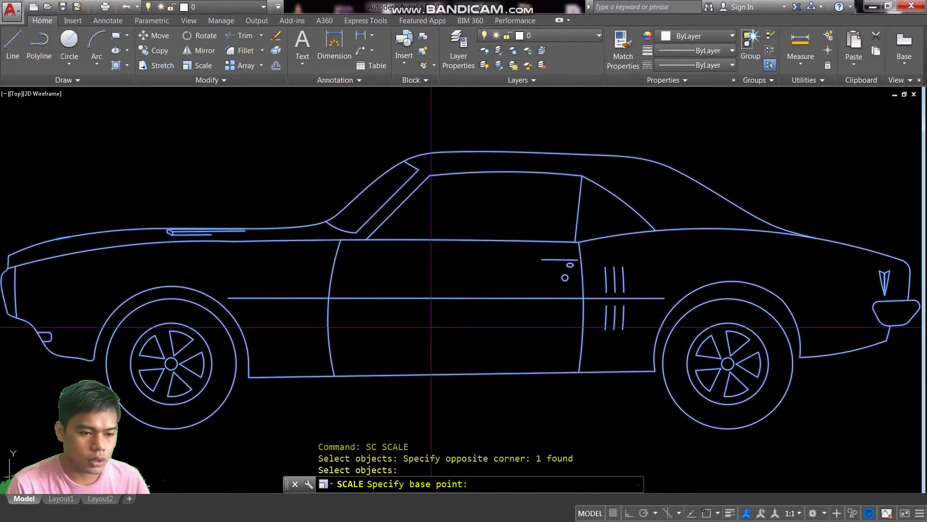
{"action": "left_click", "coordinate": [445, 304]}
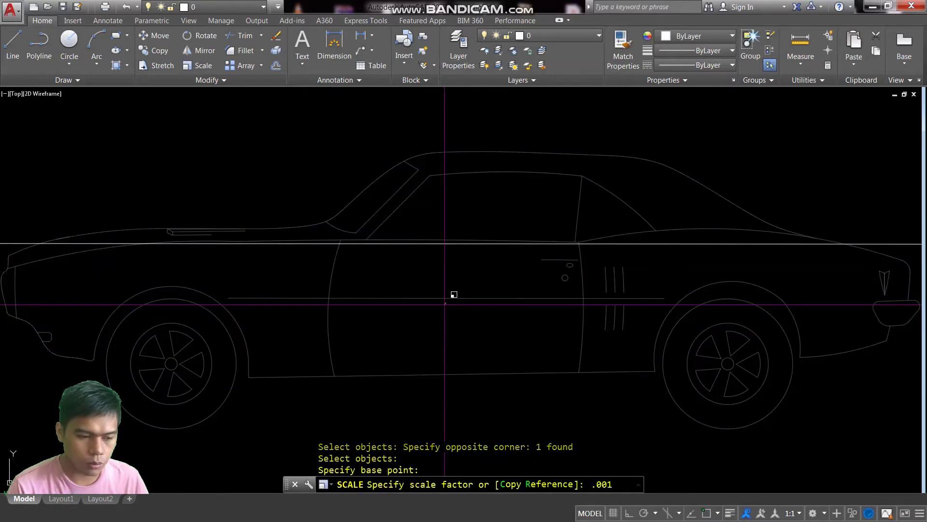
{"action": "key", "text": "Return"}
- Zoom to extents so the shrunken car fills the view
{"action": "type", "text": "z"}
{"action": "key", "text": "Return"}
{"action": "type", "text": "e"}
{"action": "key", "text": "Return"}
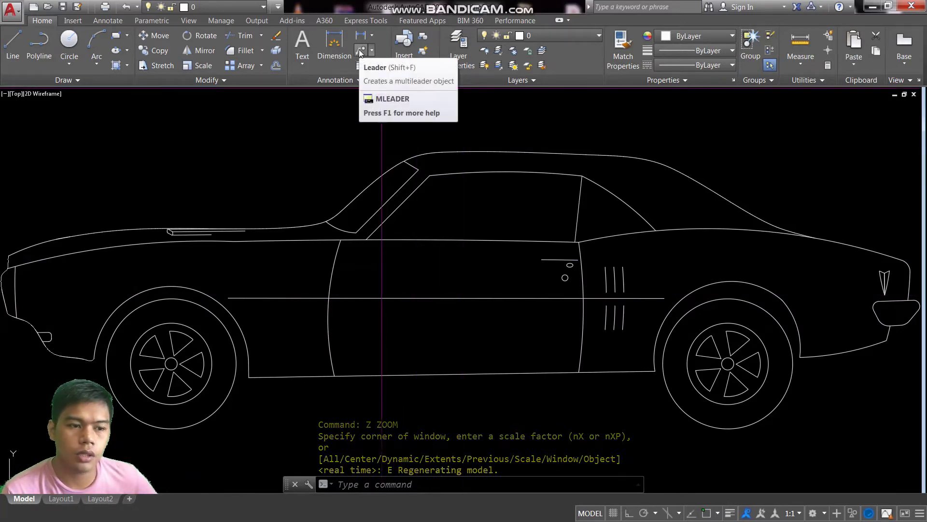
- Add a multileader from the front wheel, labelled WHEELS, below the car
{"action": "left_click", "coordinate": [359, 49]}
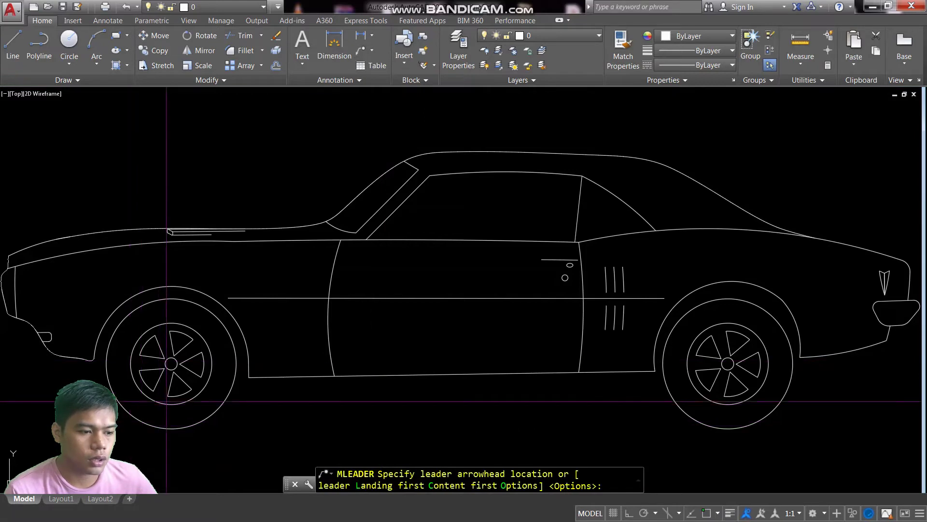
{"action": "left_click", "coordinate": [190, 413]}
{"action": "scroll", "coordinate": [203, 415], "scroll_direction": "down", "scroll_amount": 5}
{"action": "scroll", "coordinate": [192, 383], "scroll_direction": "up", "scroll_amount": 3}
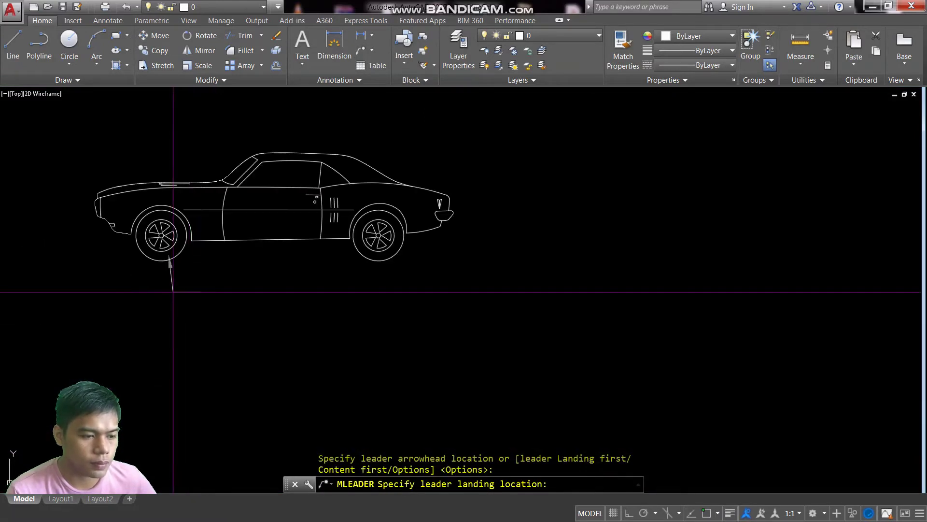
{"action": "scroll", "coordinate": [203, 285], "scroll_direction": "up", "scroll_amount": 4}
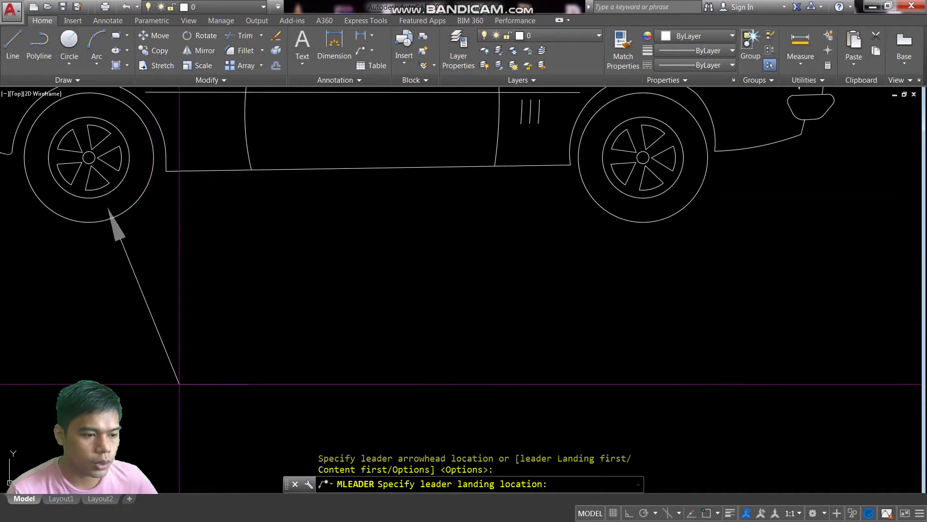
{"action": "left_click", "coordinate": [208, 387]}
{"action": "type", "text": "WHEELS"}
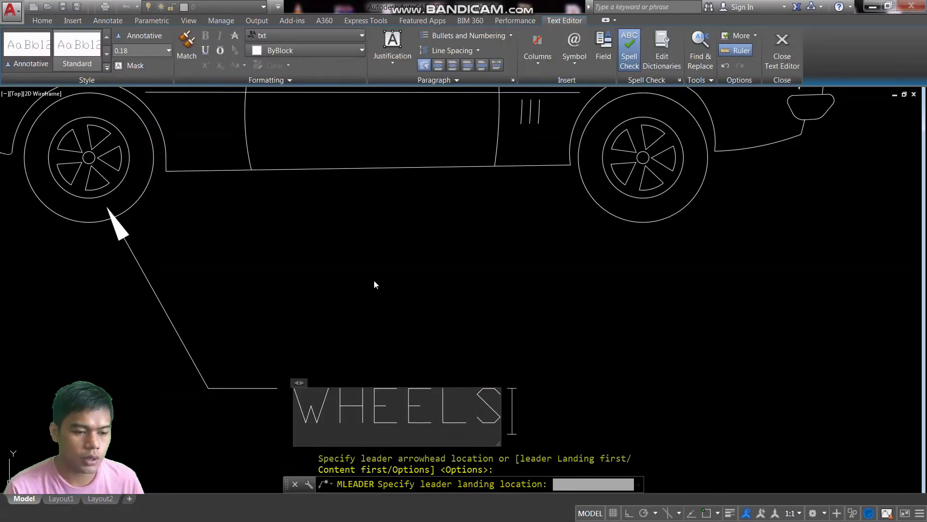
{"action": "left_click", "coordinate": [461, 364]}
- Start a second multileader with its arrowhead on the front wheel rim
{"action": "scroll", "coordinate": [461, 364], "scroll_direction": "down", "scroll_amount": 2}
{"action": "scroll", "coordinate": [290, 272], "scroll_direction": "up", "scroll_amount": 2}
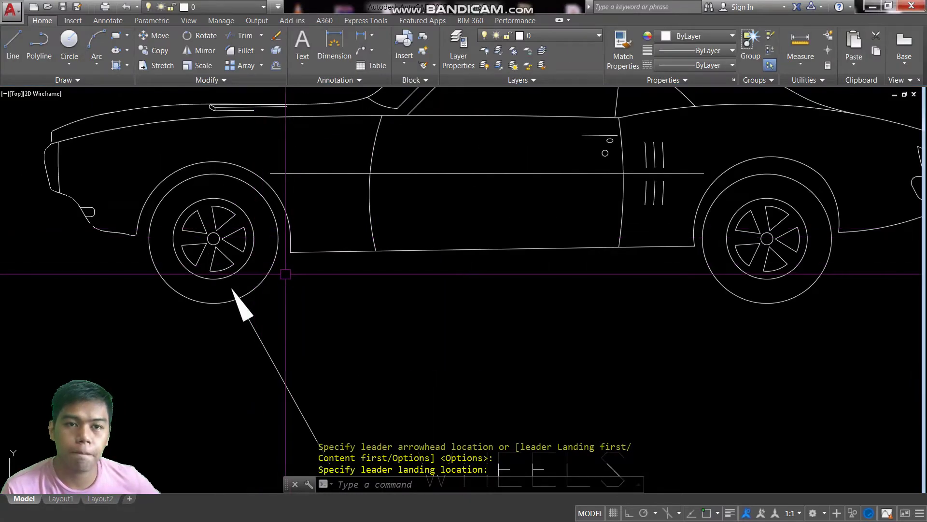
{"action": "scroll", "coordinate": [290, 272], "scroll_direction": "down", "scroll_amount": 2}
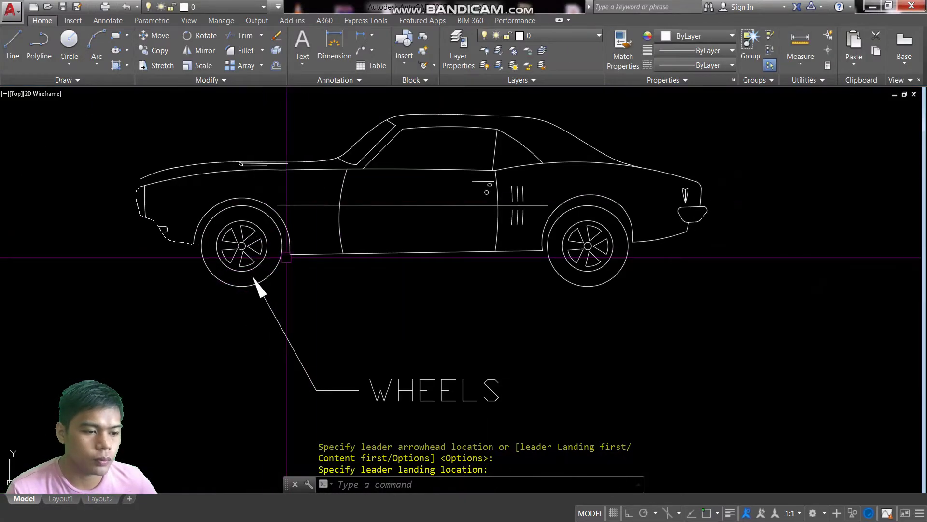
{"action": "left_click", "coordinate": [361, 51]}
{"action": "left_click", "coordinate": [258, 244]}
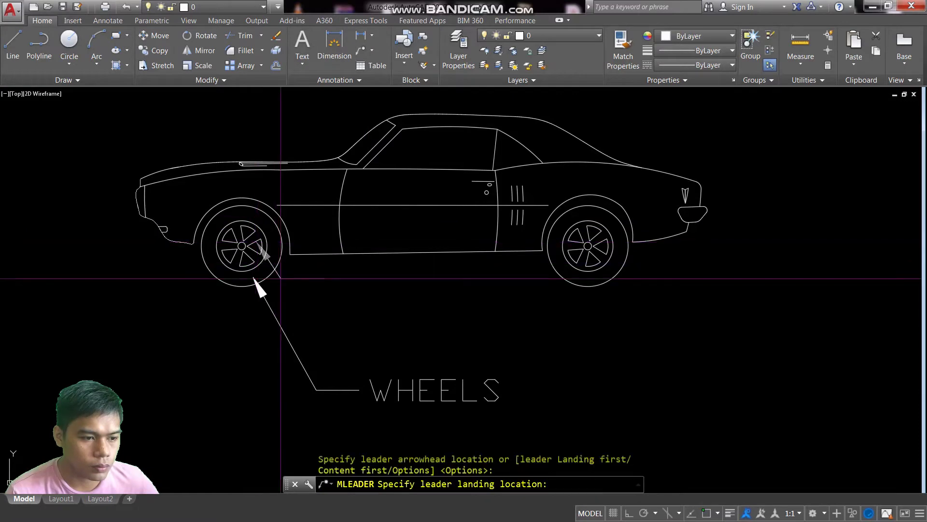
- Set the second leader's landing above WHEELS and label it MAGS
{"action": "left_click", "coordinate": [326, 336]}
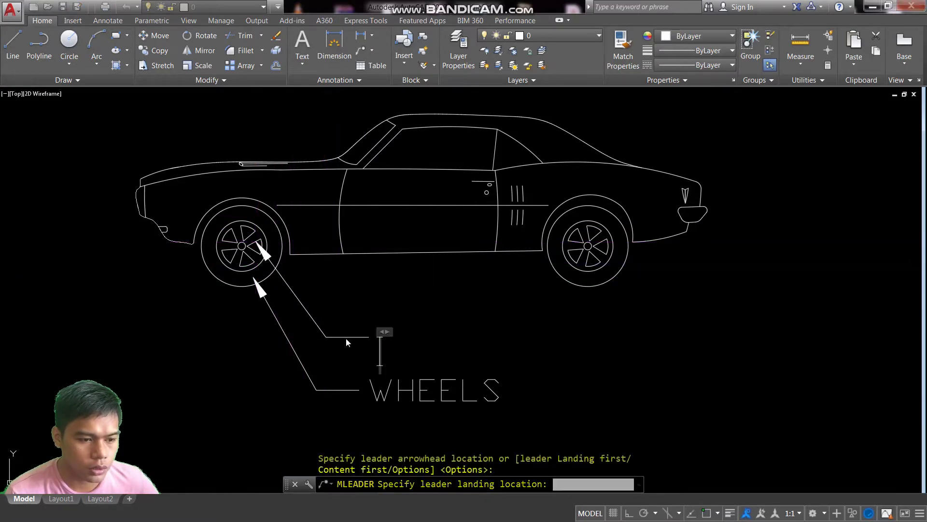
{"action": "type", "text": "MAGS"}
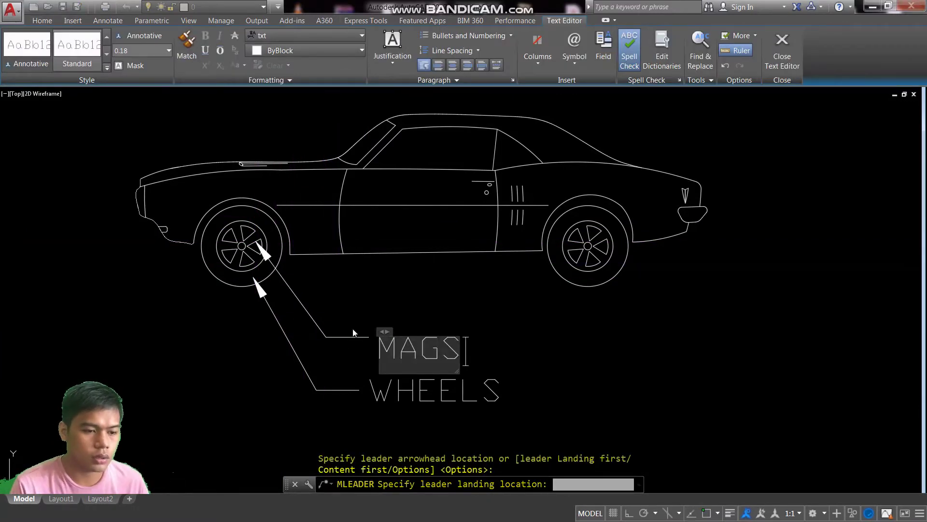
{"action": "left_click", "coordinate": [353, 333]}
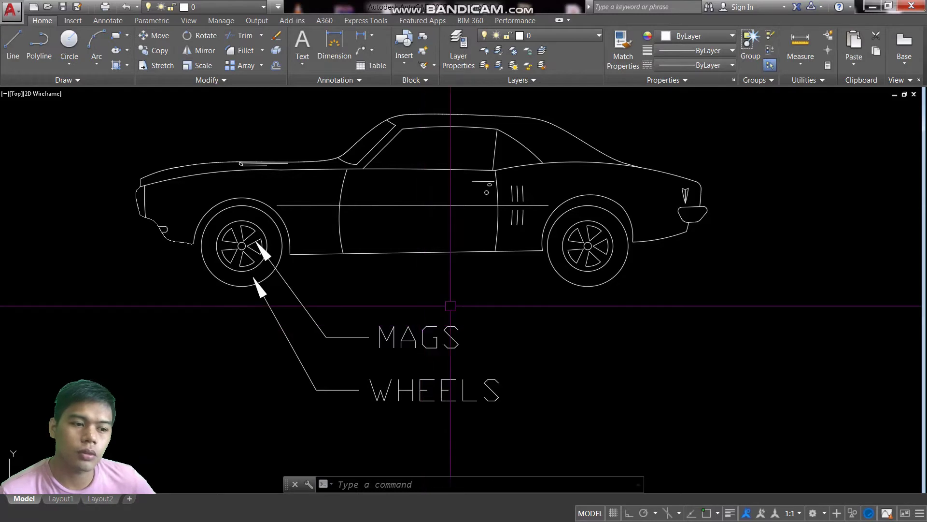
{"action": "scroll", "coordinate": [407, 124], "scroll_direction": "up", "scroll_amount": 2}
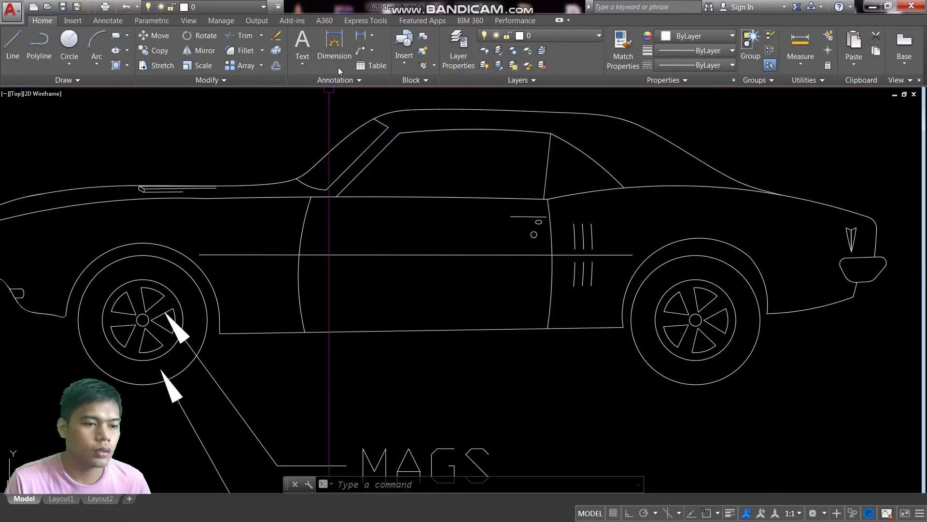
- Start a multileader with its arrow on the windshield and landing up-left of it
{"action": "left_click", "coordinate": [361, 50]}
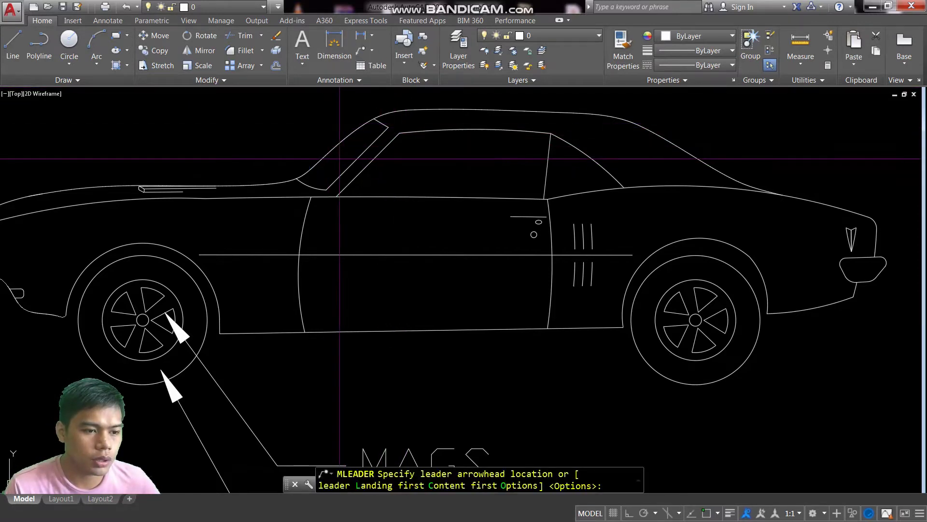
{"action": "scroll", "coordinate": [364, 200], "scroll_direction": "up", "scroll_amount": 5}
{"action": "left_click", "coordinate": [364, 200]}
{"action": "scroll", "coordinate": [364, 201], "scroll_direction": "down", "scroll_amount": 6}
{"action": "scroll", "coordinate": [332, 153], "scroll_direction": "up", "scroll_amount": 2}
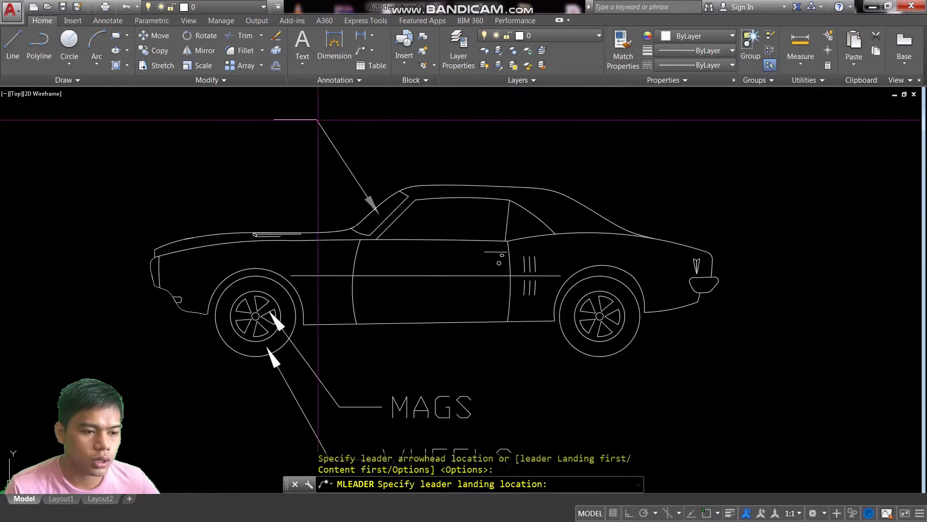
{"action": "left_click", "coordinate": [305, 128]}
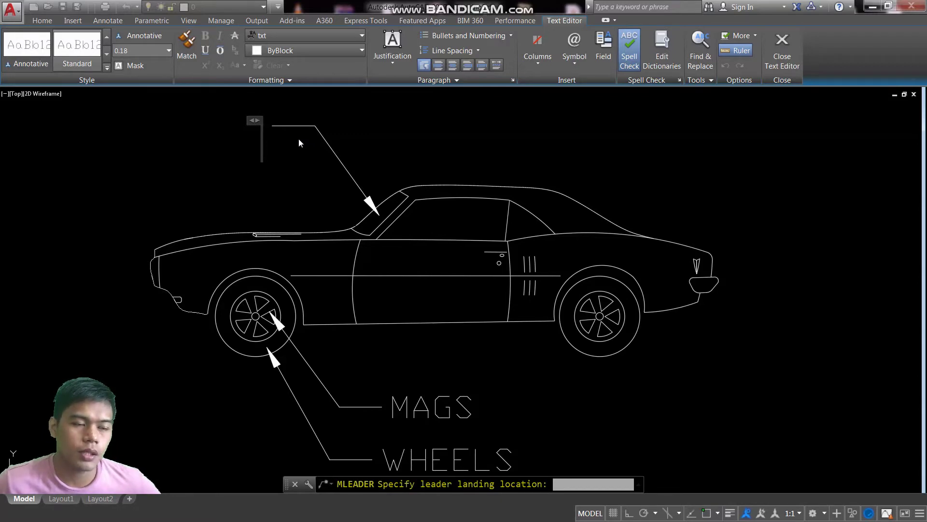
- Enter the label text WINDSHIELD, fixing the typo, and close the text editor
{"action": "type", "text": "WI"}
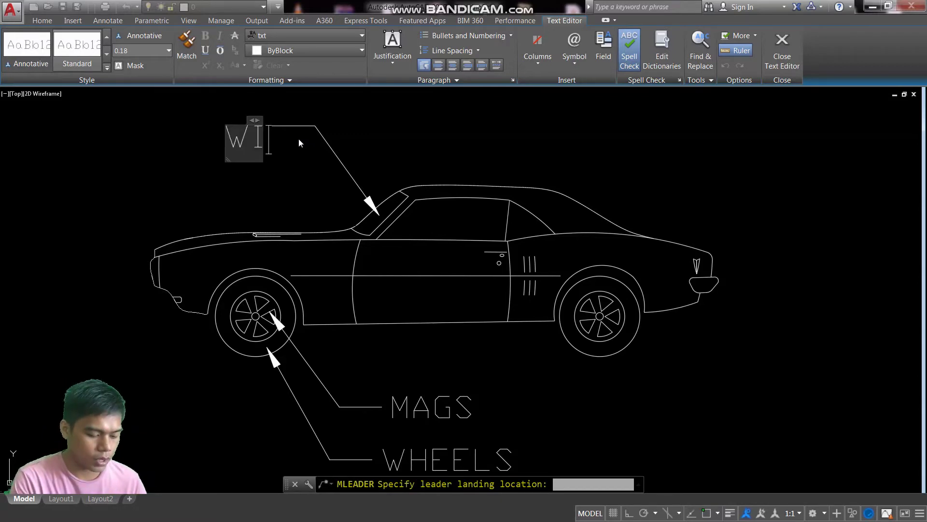
{"action": "type", "text": "NDSHILE"}
{"action": "key", "text": "BackSpace"}
{"action": "key", "text": "BackSpace"}
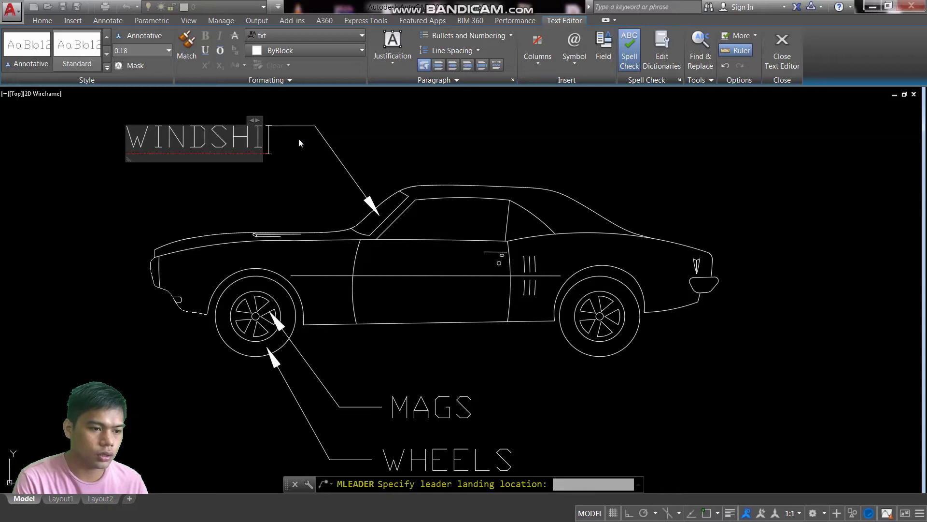
{"action": "type", "text": "ELD"}
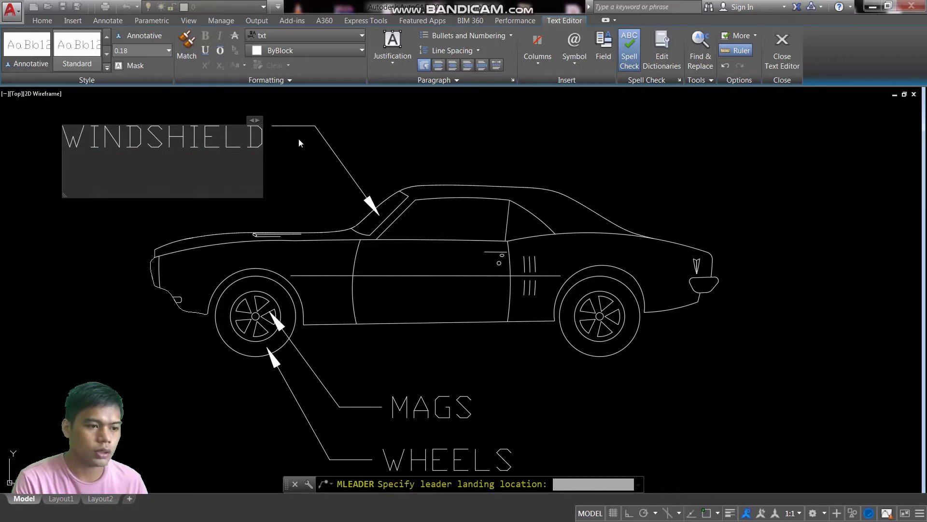
{"action": "left_click", "coordinate": [423, 164]}
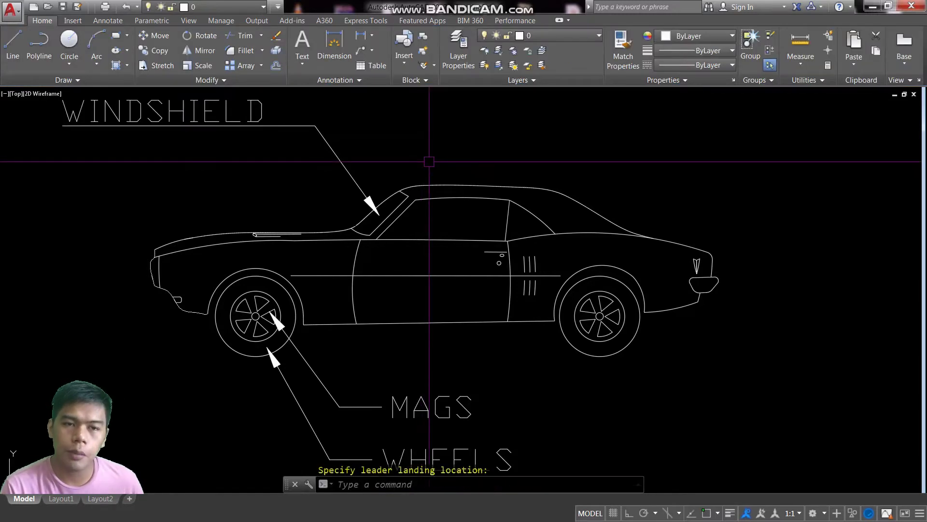
{"action": "scroll", "coordinate": [431, 160], "scroll_direction": "down", "scroll_amount": 2}
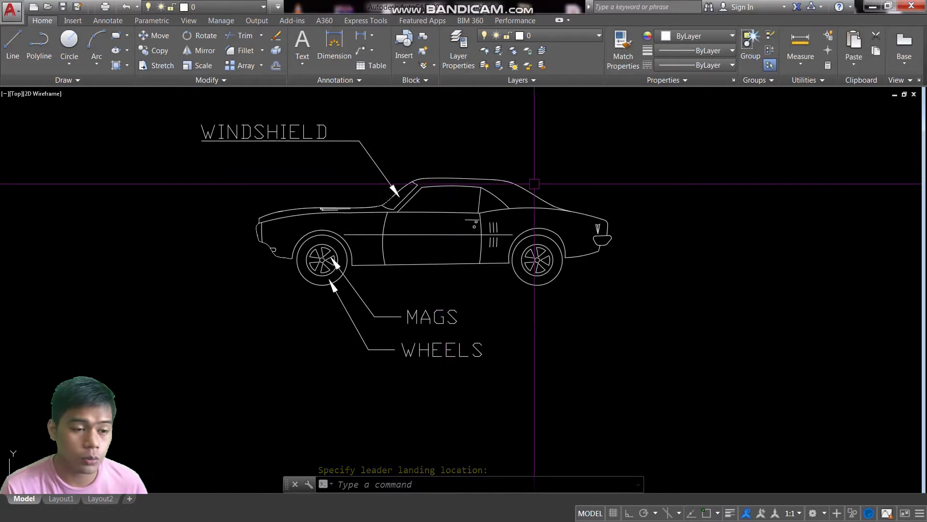
{"action": "key", "text": "Escape"}
{"action": "key", "text": "Escape"}
{"action": "key", "text": "Escape"}
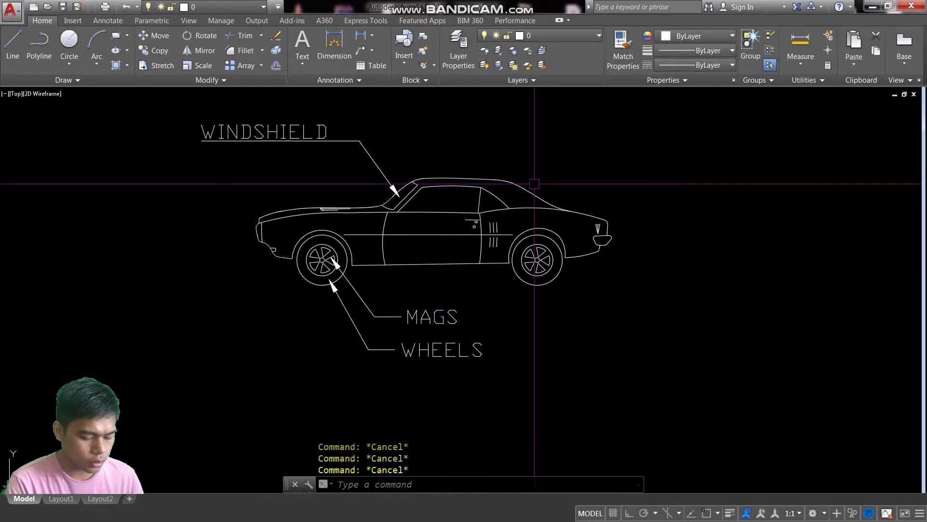
- Zoom to the extents of the drawing
{"action": "type", "text": "z"}
{"action": "key", "text": "Return"}
{"action": "type", "text": "e"}
{"action": "key", "text": "Return"}
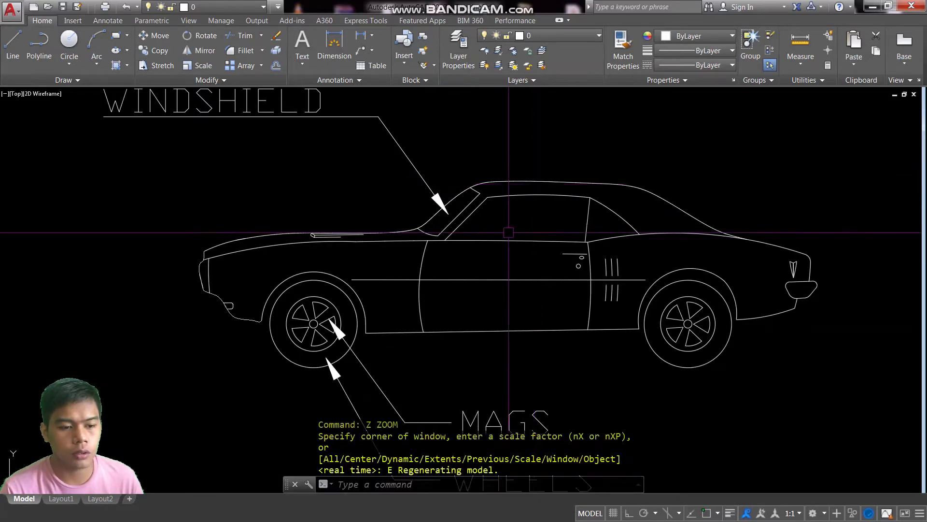
{"action": "scroll", "coordinate": [500, 234], "scroll_direction": "down", "scroll_amount": 5}
{"action": "key", "text": "Escape"}
- Draw a 1000 by 1000 rectangle with RECTANG to the right of the car
{"action": "key", "text": "Escape"}
{"action": "key", "text": "Escape"}
{"action": "type", "text": "rec"}
{"action": "key", "text": "Return"}
{"action": "key", "text": "Escape"}
{"action": "key", "text": "Escape"}
{"action": "key", "text": "Escape"}
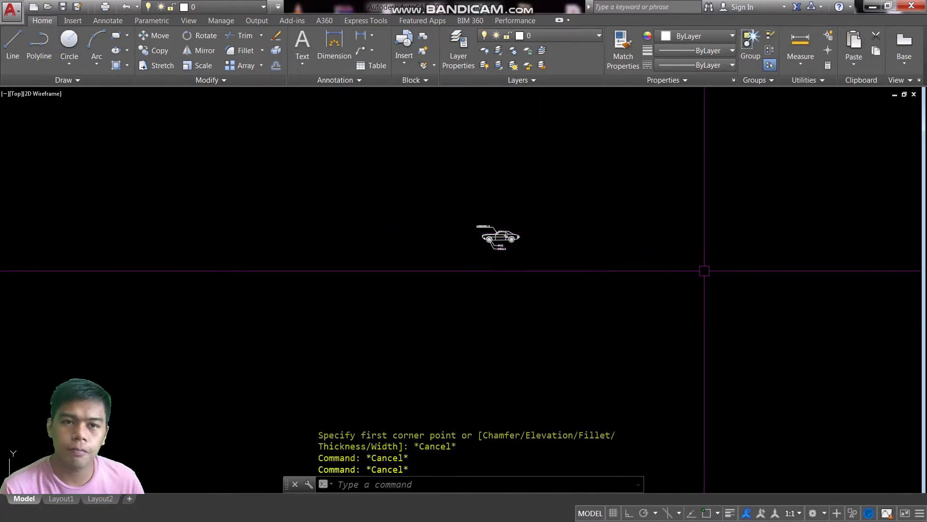
{"action": "type", "text": "rec"}
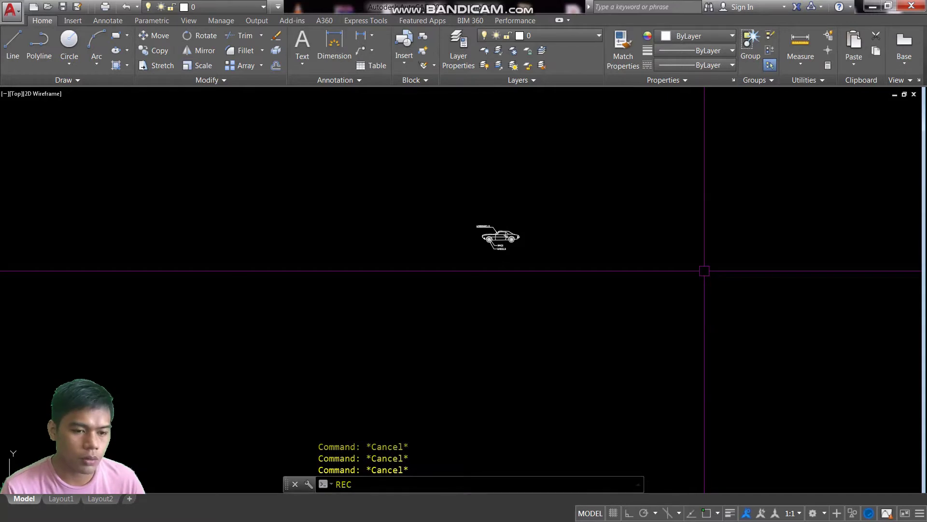
{"action": "key", "text": "Return"}
{"action": "left_click", "coordinate": [737, 310]}
{"action": "type", "text": "@1000,1"}
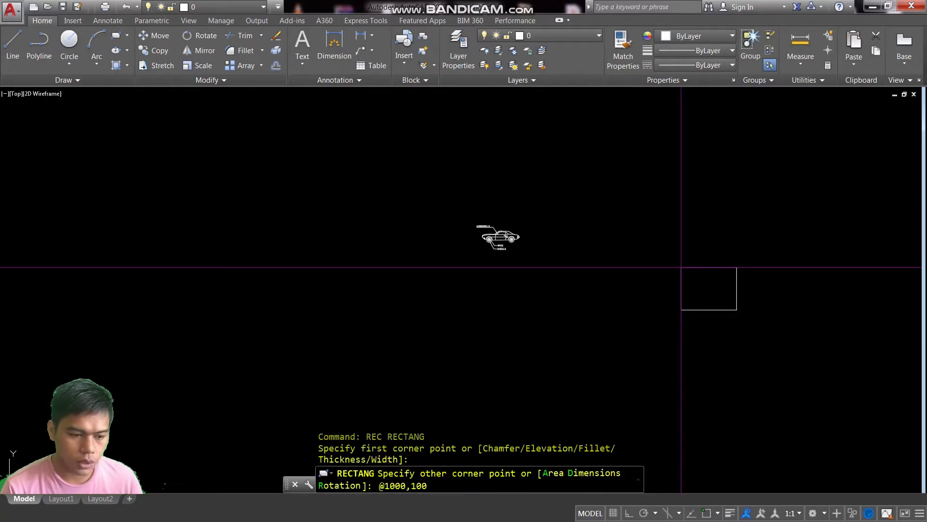
{"action": "type", "text": "00"}
{"action": "key", "text": "Return"}
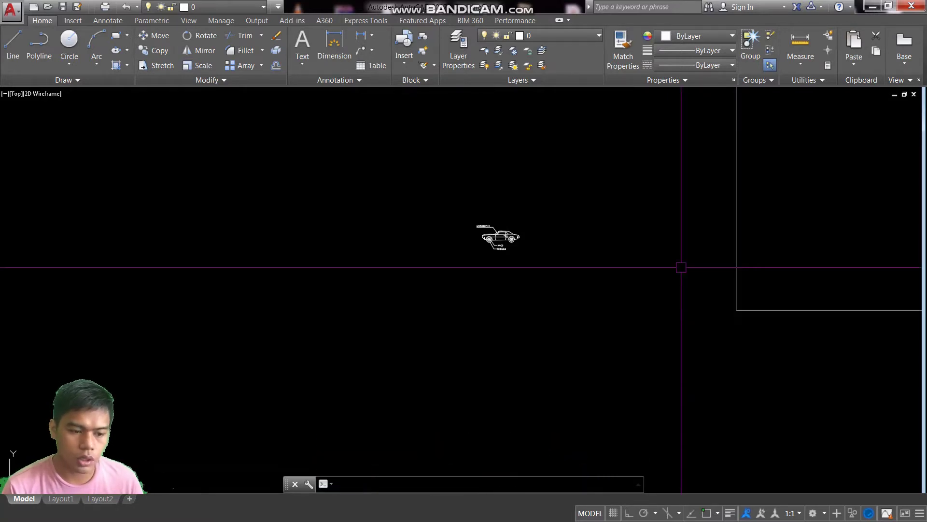
{"action": "key", "text": "Escape"}
- Zoom and pan the view to centre the new square
{"action": "scroll", "coordinate": [628, 311], "scroll_direction": "down", "scroll_amount": 2}
{"action": "key", "text": "Escape"}
{"action": "scroll", "coordinate": [641, 296], "scroll_direction": "down", "scroll_amount": 2}
{"action": "scroll", "coordinate": [686, 270], "scroll_direction": "down", "scroll_amount": 2}
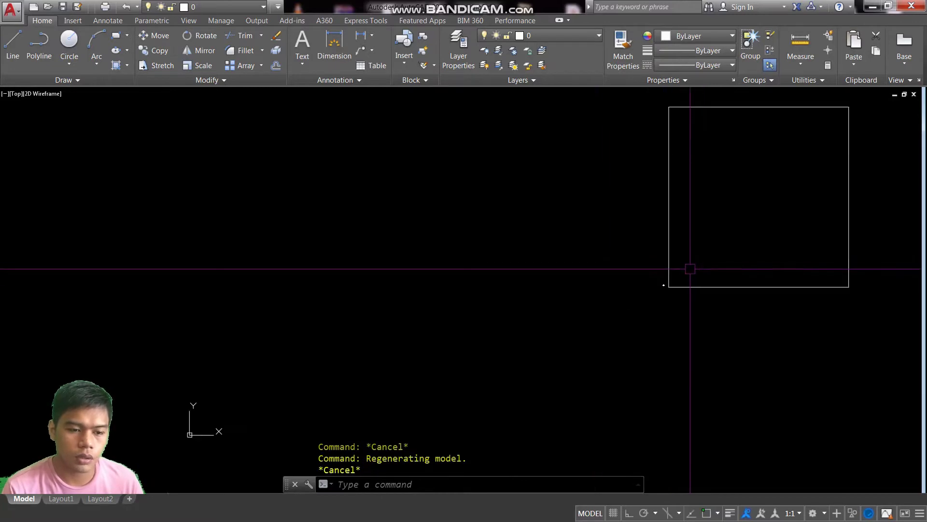
{"action": "key", "text": "Escape"}
{"action": "type", "text": "z"}
{"action": "key", "text": "Return"}
{"action": "scroll", "coordinate": [692, 253], "scroll_direction": "up", "scroll_amount": 3}
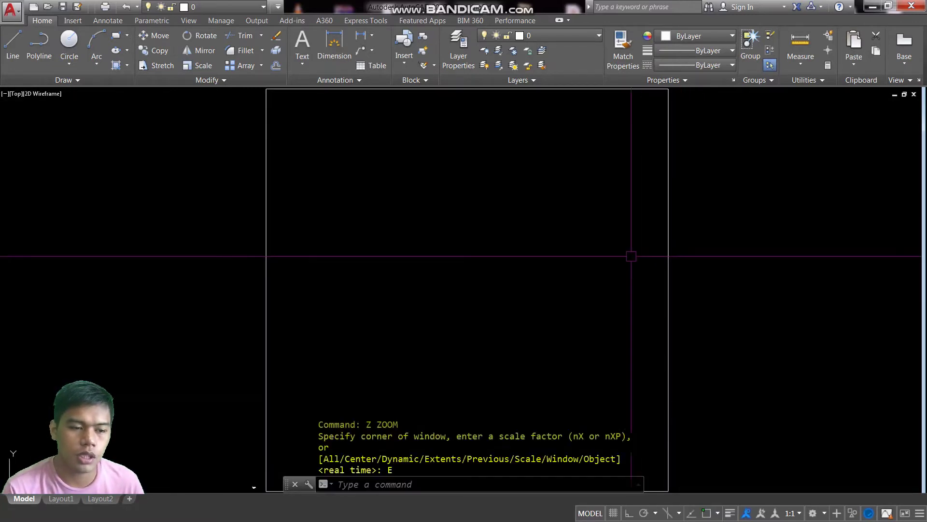
{"action": "scroll", "coordinate": [624, 274], "scroll_direction": "down", "scroll_amount": 2}
{"action": "left_click_drag", "start_coordinate": [624, 274], "coordinate": [639, 266]}
{"action": "key", "text": "Escape"}
{"action": "key", "text": "Escape"}
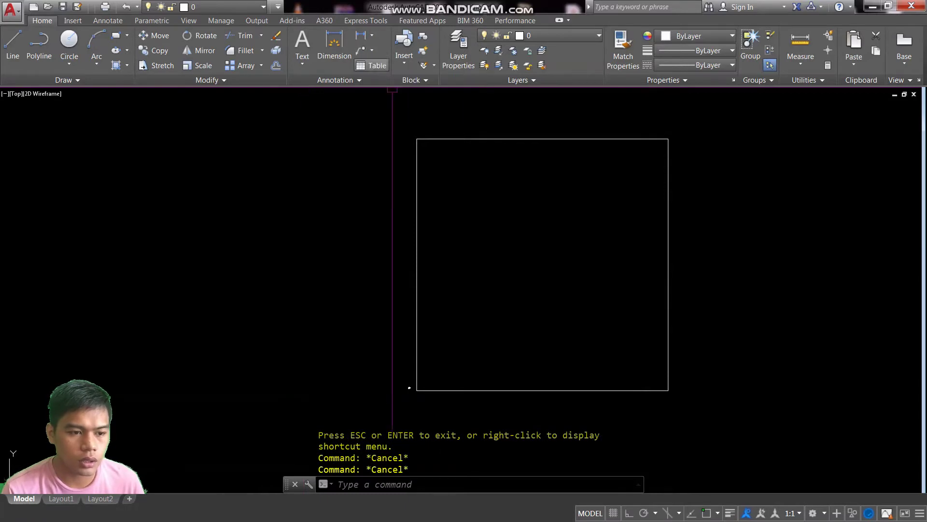
- With Osnap on, add a multileader from the square's right-edge midpoint labelled BOX
{"action": "left_click", "coordinate": [360, 51]}
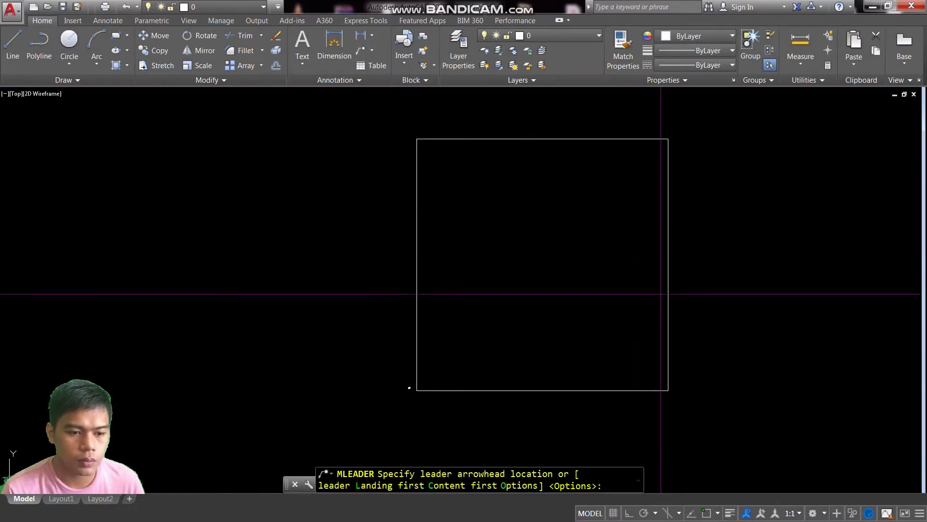
{"action": "key", "text": "F3"}
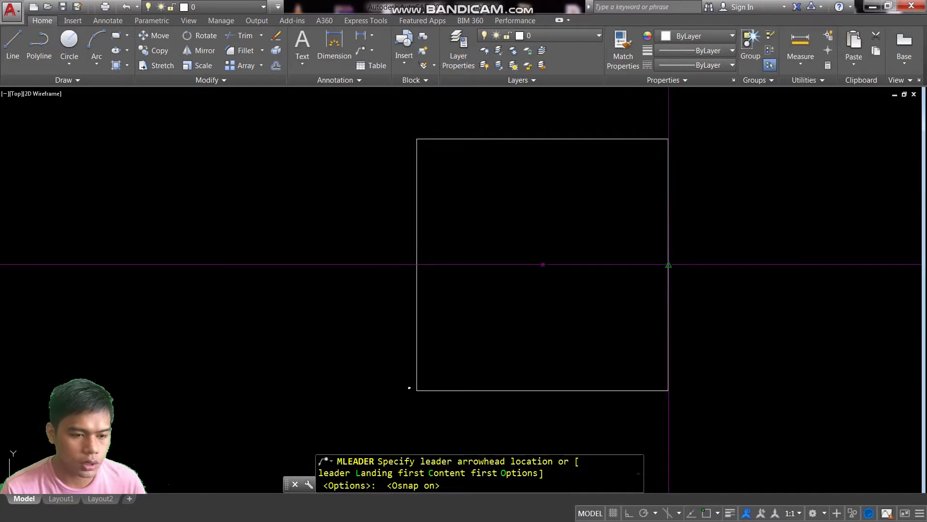
{"action": "left_click", "coordinate": [668, 264]}
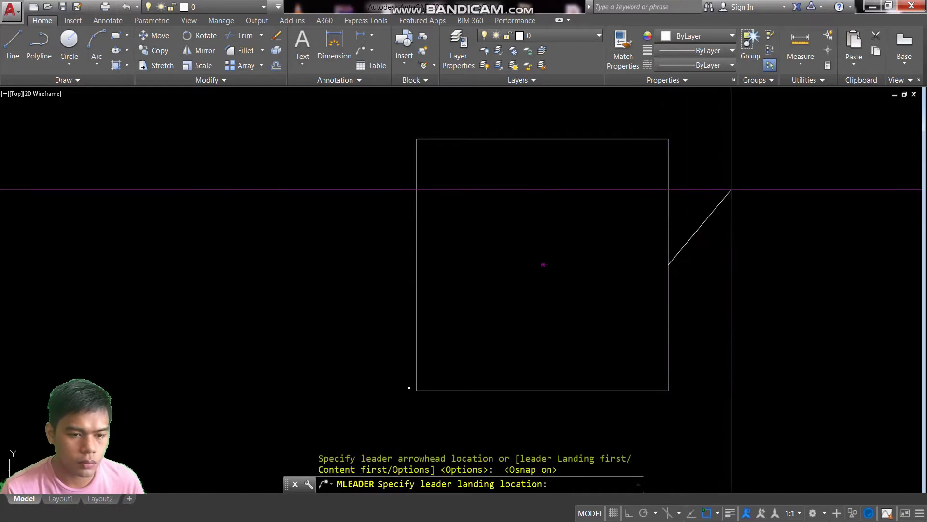
{"action": "left_click", "coordinate": [702, 221]}
{"action": "type", "text": "BOX"}
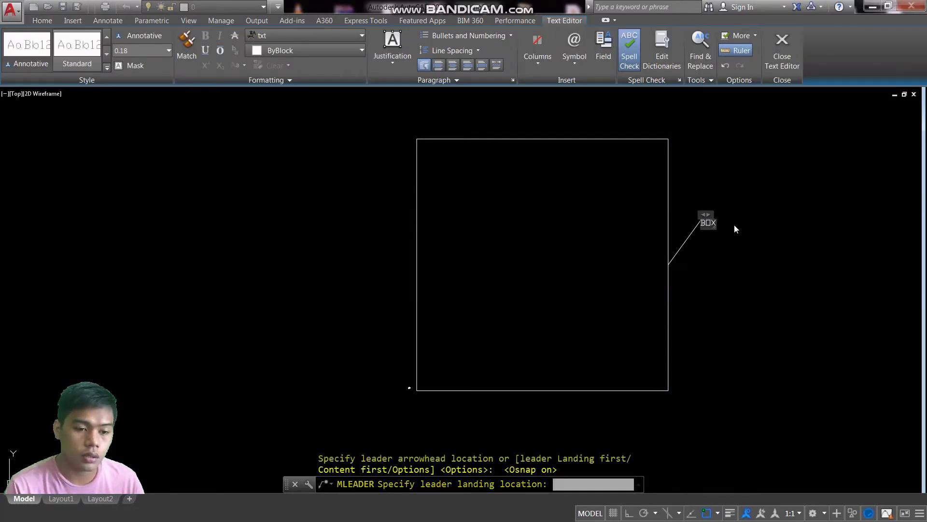
{"action": "key", "text": "Escape"}
- Zoom in on the BOX label and the square
{"action": "scroll", "coordinate": [700, 213], "scroll_direction": "up", "scroll_amount": 2}
{"action": "scroll", "coordinate": [657, 284], "scroll_direction": "up", "scroll_amount": 5}
{"action": "scroll", "coordinate": [620, 286], "scroll_direction": "up", "scroll_amount": 3}
{"action": "scroll", "coordinate": [602, 296], "scroll_direction": "up", "scroll_amount": 2}
{"action": "scroll", "coordinate": [549, 354], "scroll_direction": "down", "scroll_amount": 3}
{"action": "scroll", "coordinate": [552, 354], "scroll_direction": "down", "scroll_amount": 2}
{"action": "scroll", "coordinate": [600, 290], "scroll_direction": "up", "scroll_amount": 3}
{"action": "scroll", "coordinate": [548, 280], "scroll_direction": "up", "scroll_amount": 2}
{"action": "scroll", "coordinate": [637, 288], "scroll_direction": "up", "scroll_amount": 2}
{"action": "scroll", "coordinate": [638, 289], "scroll_direction": "up", "scroll_amount": 5}
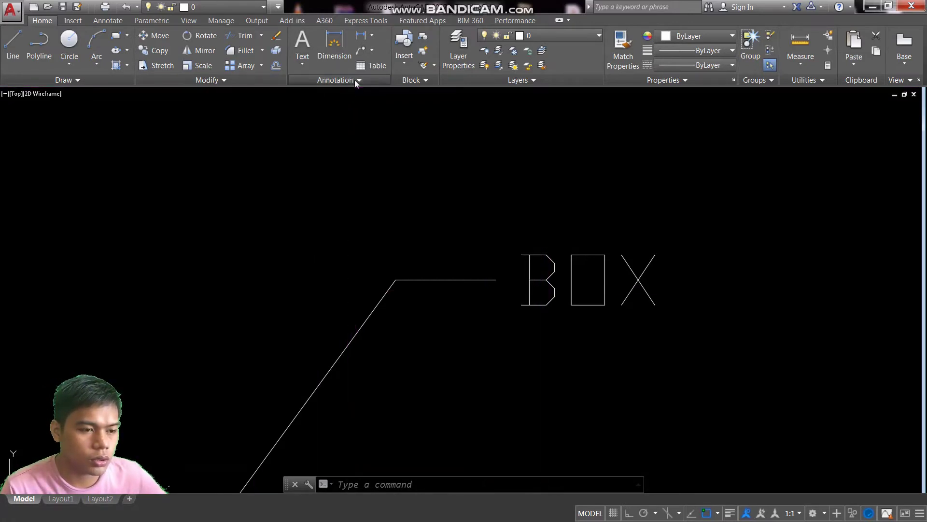
- Open the Multileader Style Manager from the Annotation panel, view the Standard style, and close it
{"action": "left_click", "coordinate": [354, 79]}
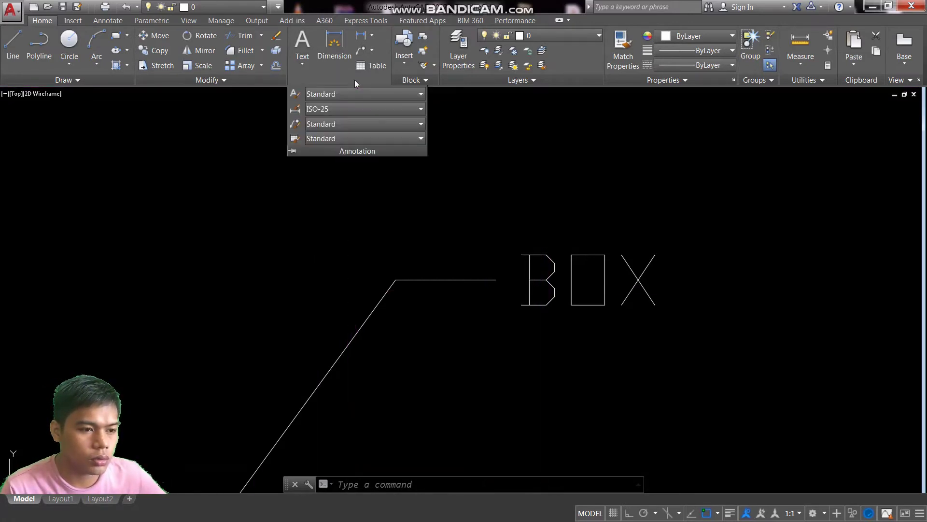
{"action": "left_click", "coordinate": [295, 123]}
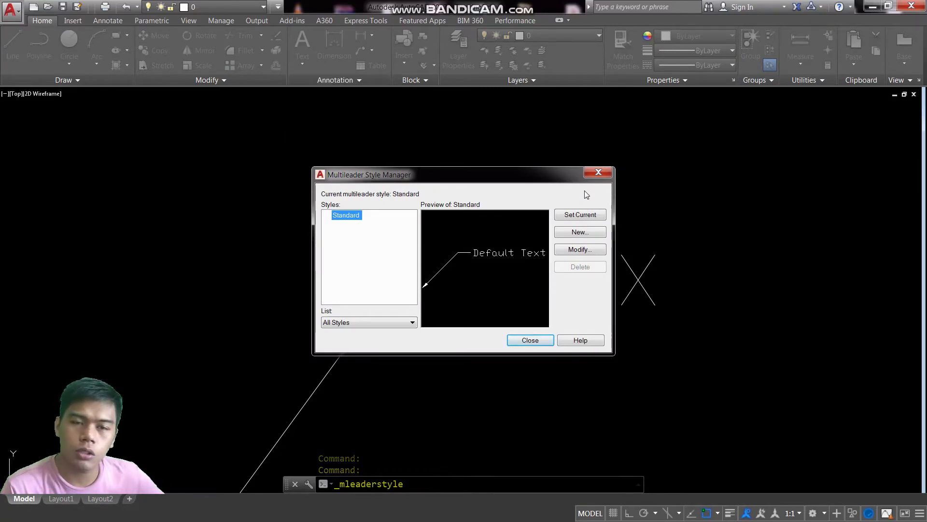
{"action": "left_click", "coordinate": [607, 173]}
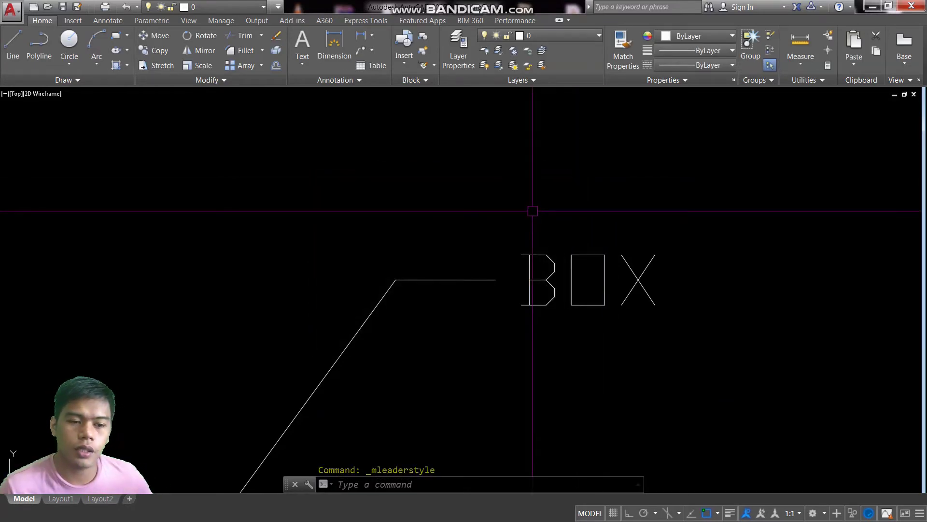
{"action": "key", "text": "super"}
{"action": "key", "text": "super"}
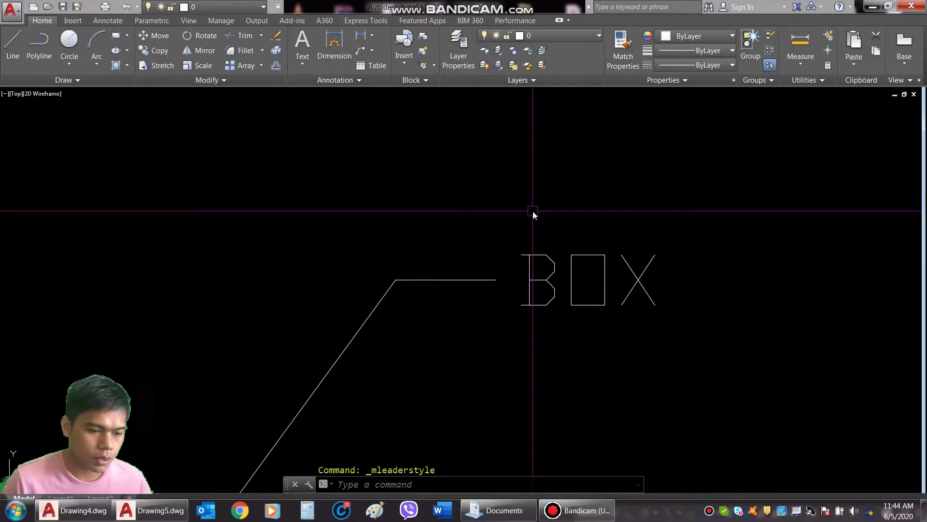
{"action": "key", "text": "Escape"}
{"action": "key", "text": "Escape"}
- Reopen the Multileader Style Manager, first by typed command, then from the Annotation panel
{"action": "key", "text": "Escape"}
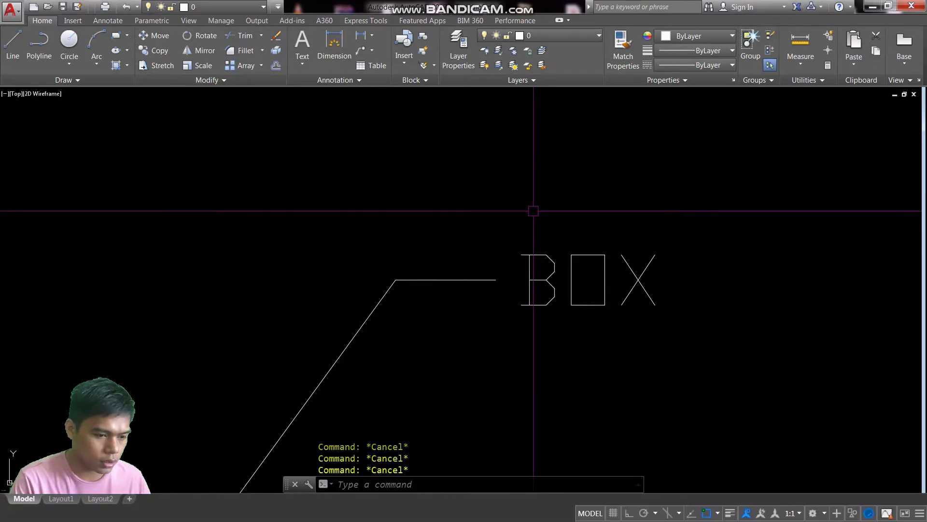
{"action": "type", "text": "M"}
{"action": "key", "text": "Escape"}
{"action": "key", "text": "Escape"}
{"action": "key", "text": "Escape"}
{"action": "key", "text": "Escape"}
{"action": "type", "text": "M"}
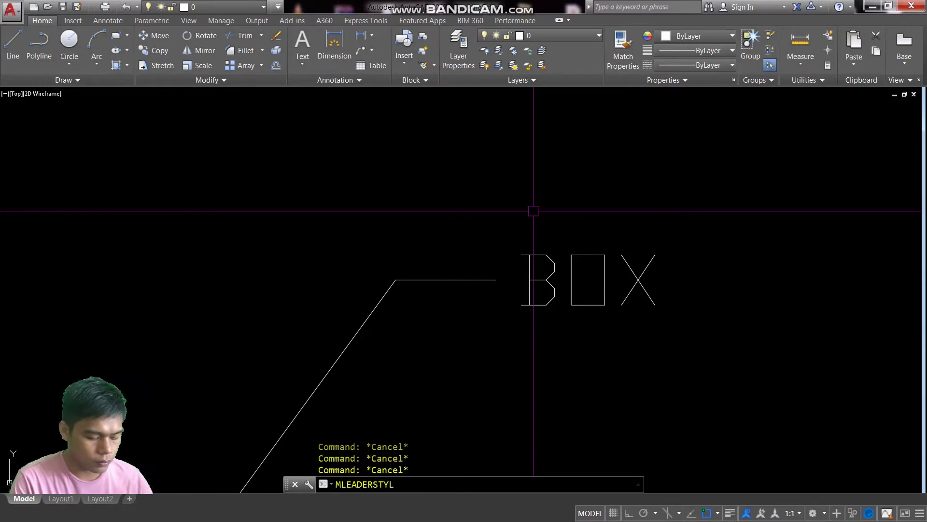
{"action": "key", "text": "Return"}
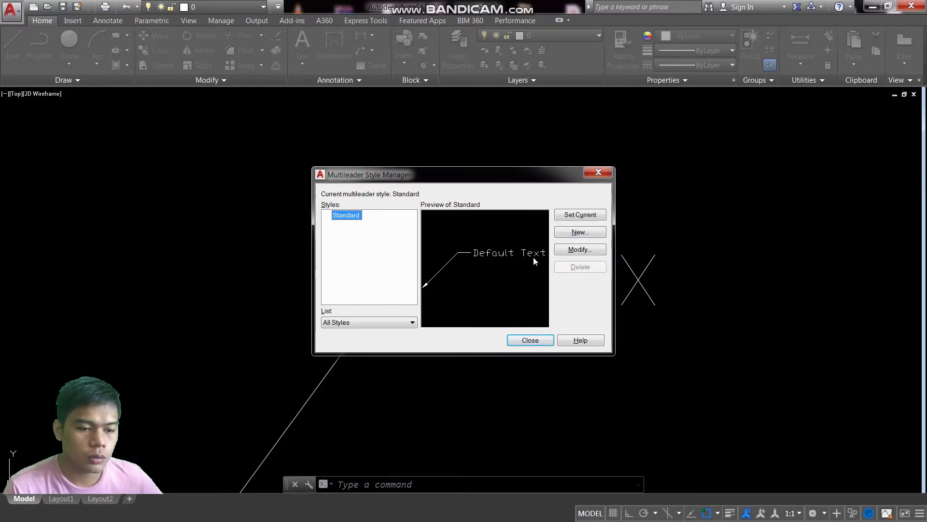
{"action": "left_click", "coordinate": [598, 172]}
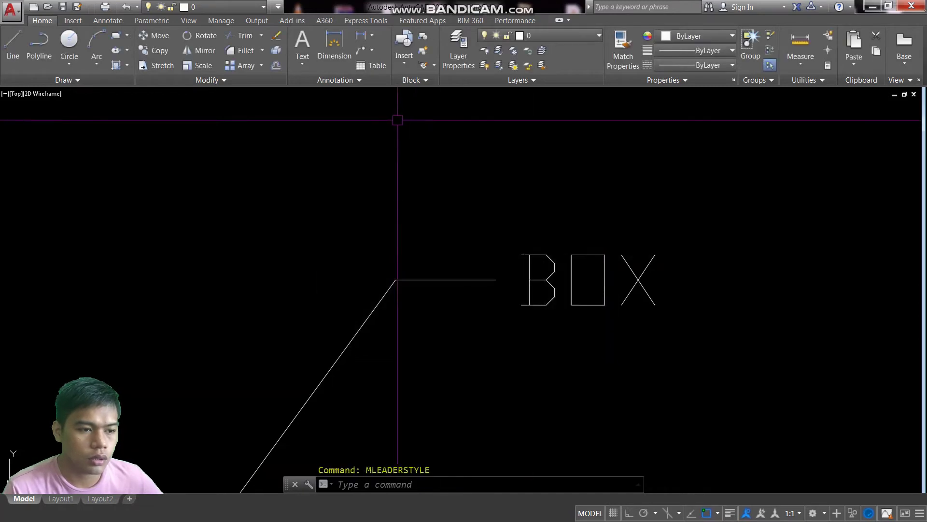
{"action": "left_click", "coordinate": [345, 79]}
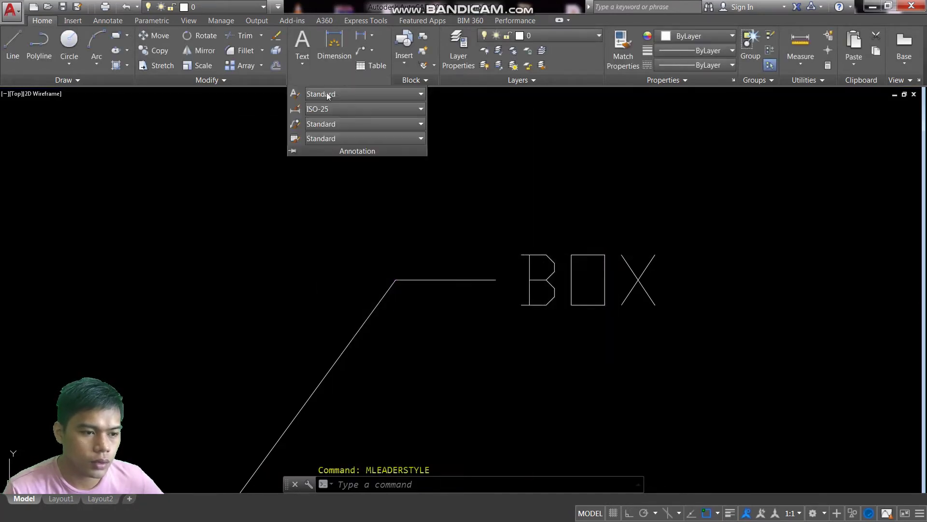
{"action": "left_click", "coordinate": [295, 124]}
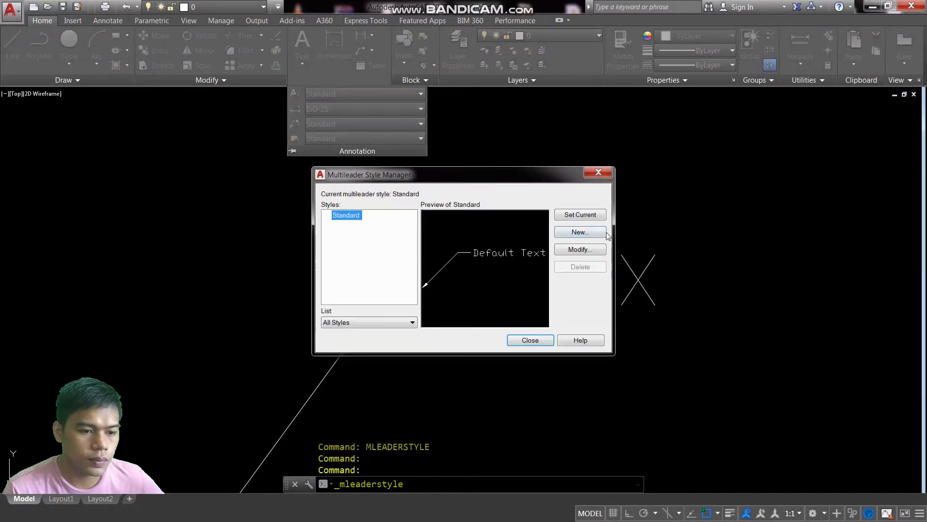
- Name a new multileader style MODEL 100, starting from Standard, and continue to its settings
{"action": "left_click", "coordinate": [580, 232]}
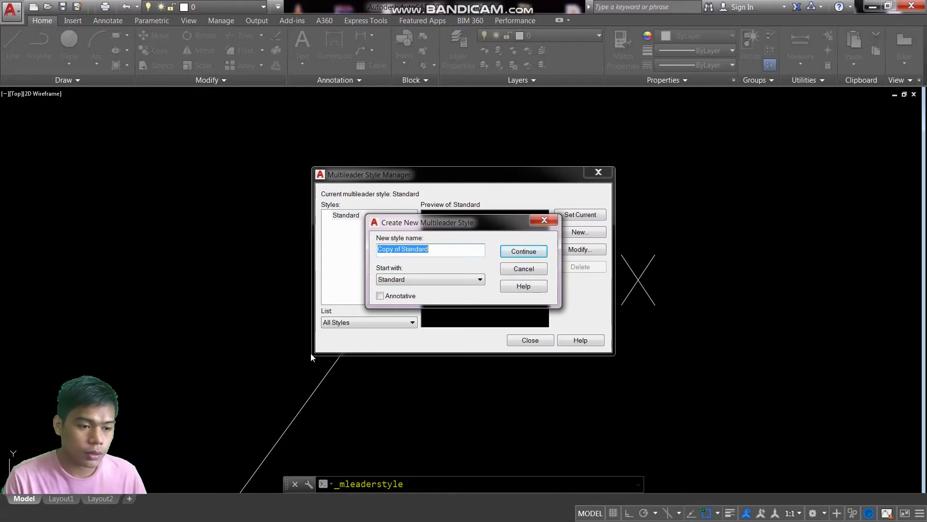
{"action": "type", "text": "MODEL 100"}
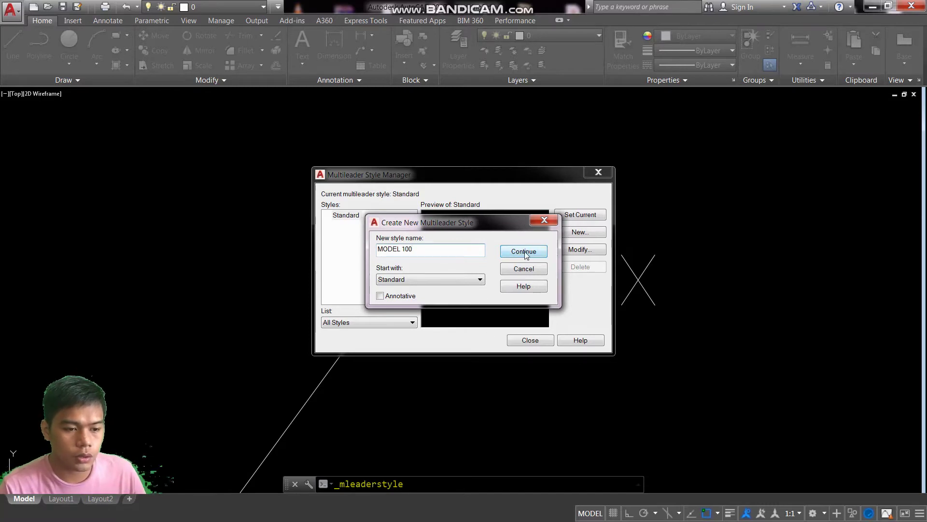
{"action": "left_click", "coordinate": [525, 252]}
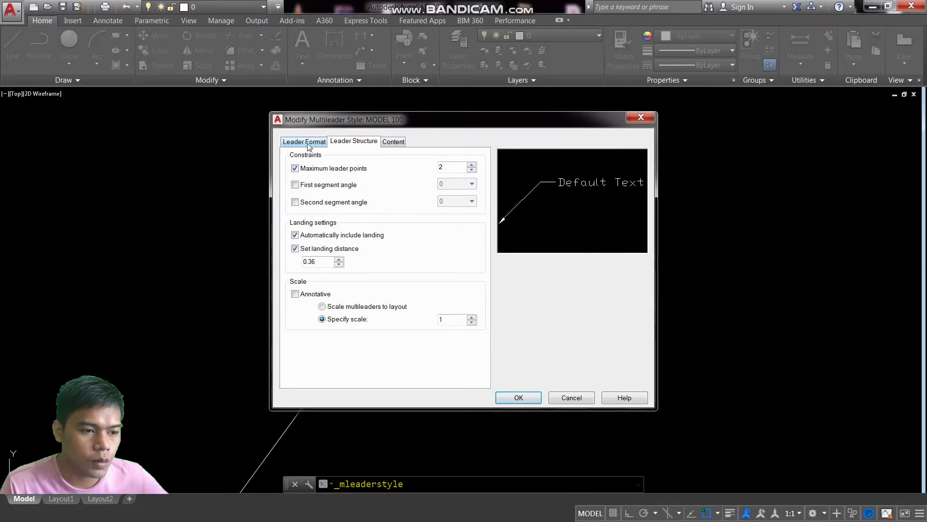
- Set the MODEL 100 leader line colour, linetype and lineweight to ByLayer
{"action": "left_click", "coordinate": [305, 143]}
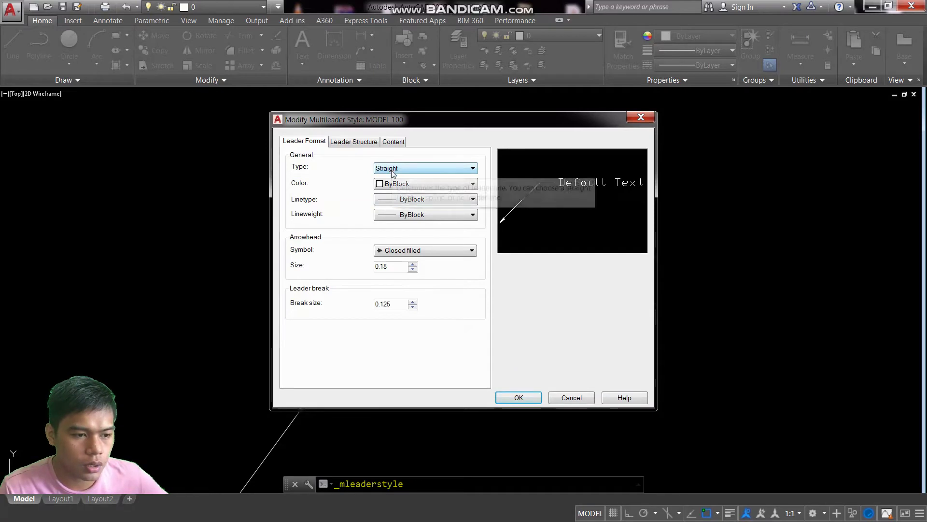
{"action": "left_click", "coordinate": [397, 184]}
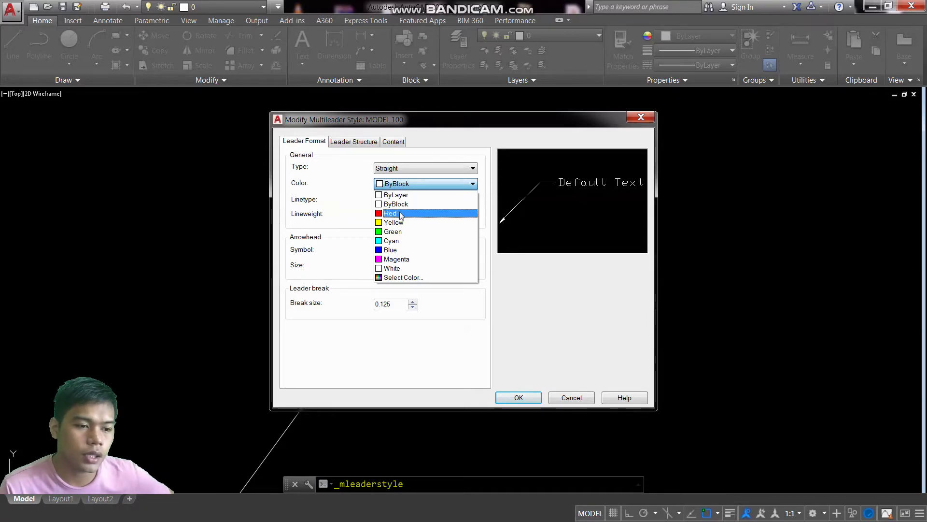
{"action": "left_click", "coordinate": [399, 213]}
{"action": "mouse_move", "coordinate": [425, 199]}
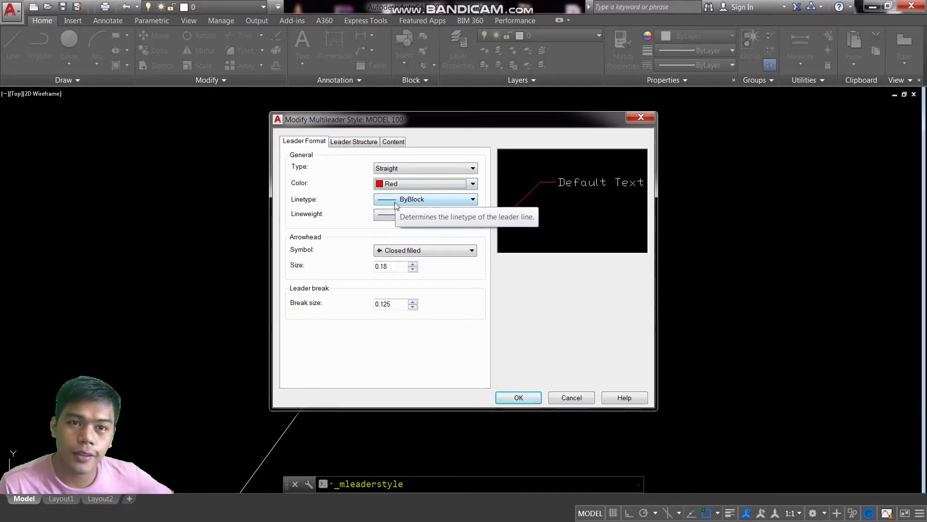
{"action": "left_click", "coordinate": [402, 202]}
{"action": "left_click", "coordinate": [408, 211]}
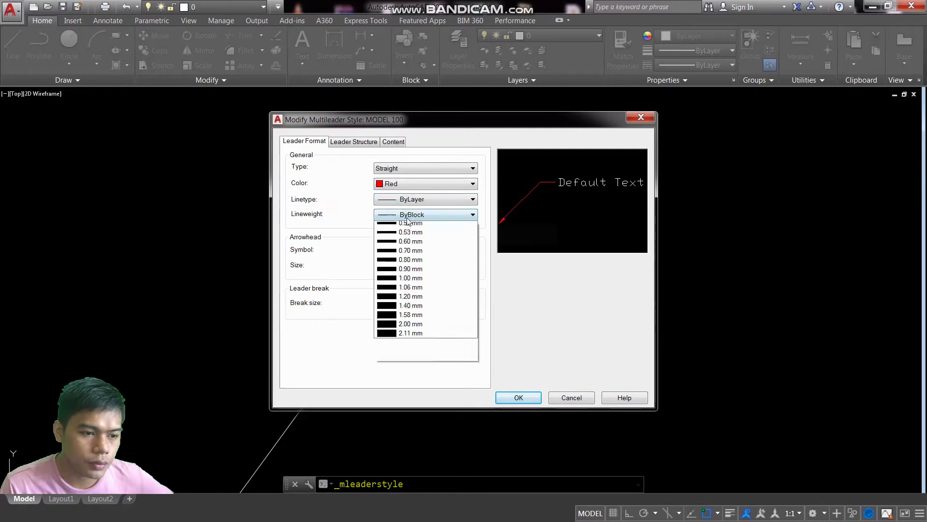
{"action": "left_click", "coordinate": [412, 229]}
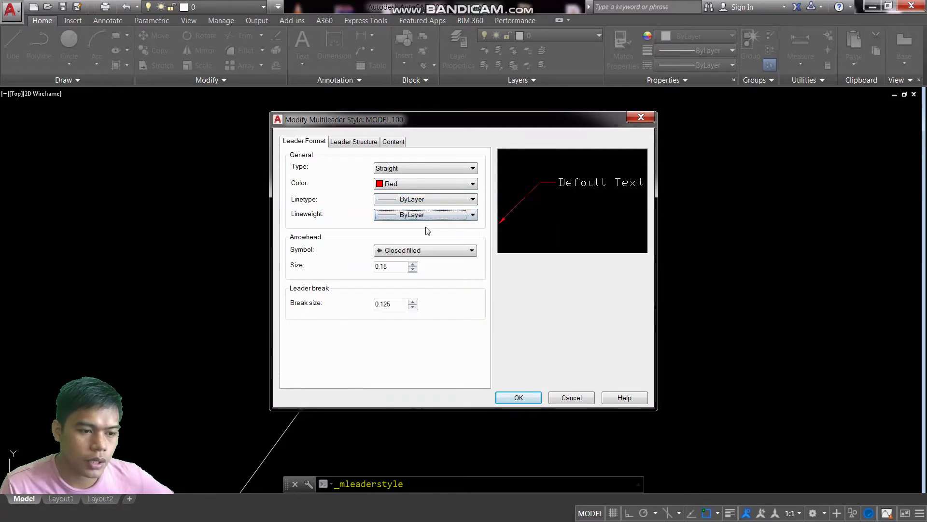
{"action": "left_click", "coordinate": [400, 185]}
{"action": "left_click", "coordinate": [402, 194]}
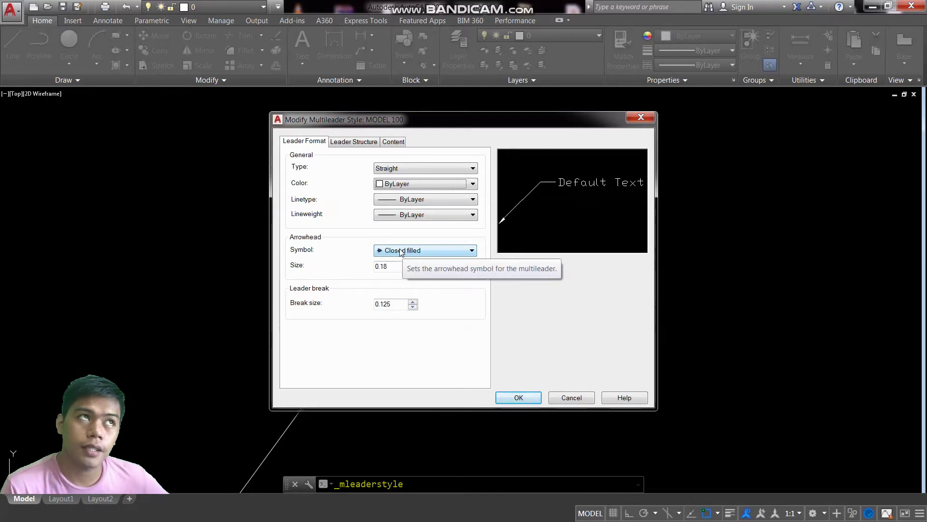
- Try dot, oblique, small dot and integral arrowheads, then settle on Closed filled
{"action": "left_click", "coordinate": [401, 251]}
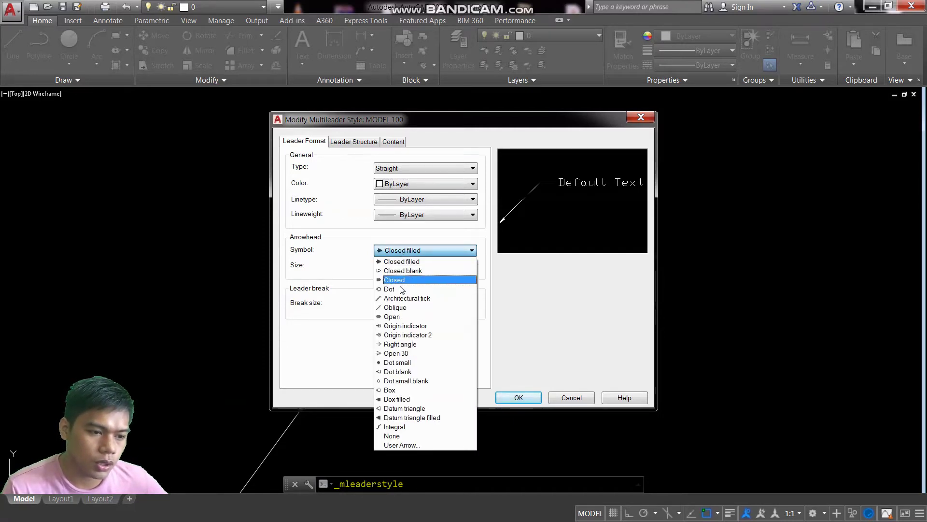
{"action": "left_click", "coordinate": [400, 289]}
{"action": "left_click", "coordinate": [406, 251]}
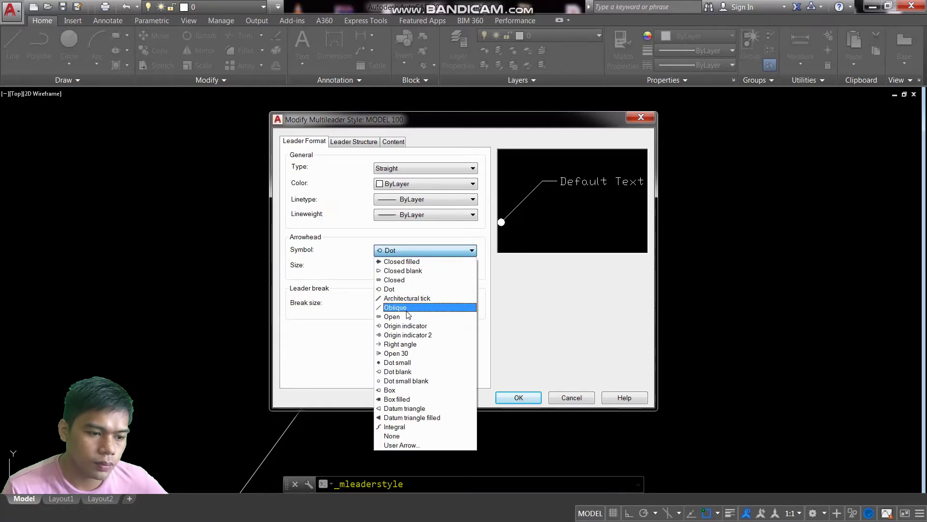
{"action": "left_click", "coordinate": [405, 308]}
{"action": "left_click", "coordinate": [408, 251]}
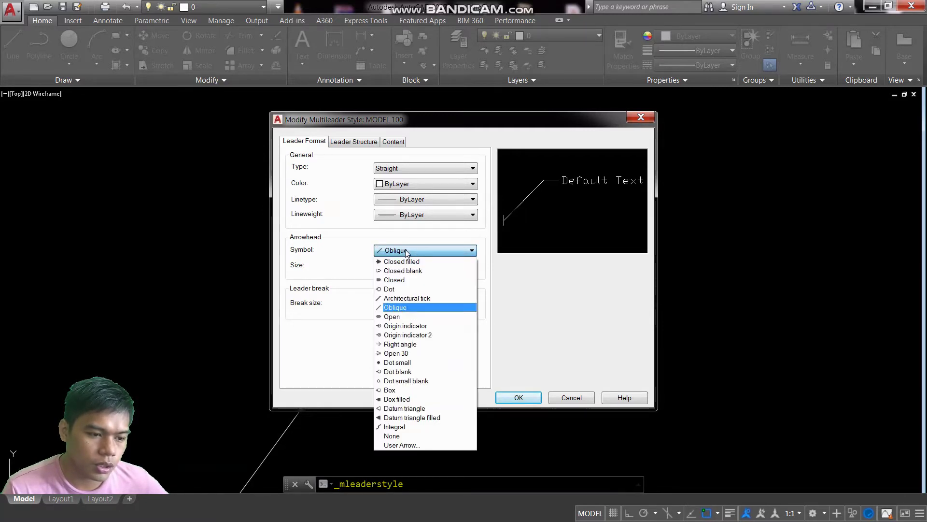
{"action": "left_click", "coordinate": [410, 363]}
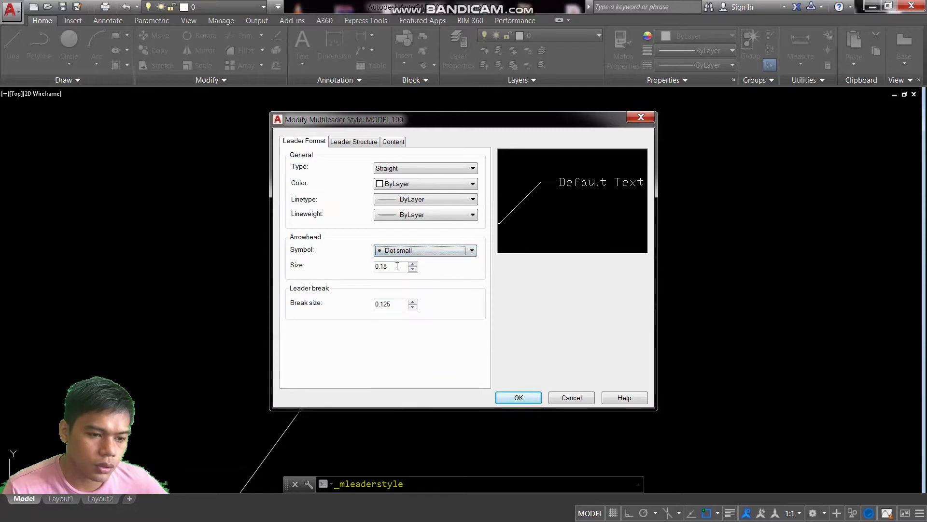
{"action": "left_click", "coordinate": [399, 251]}
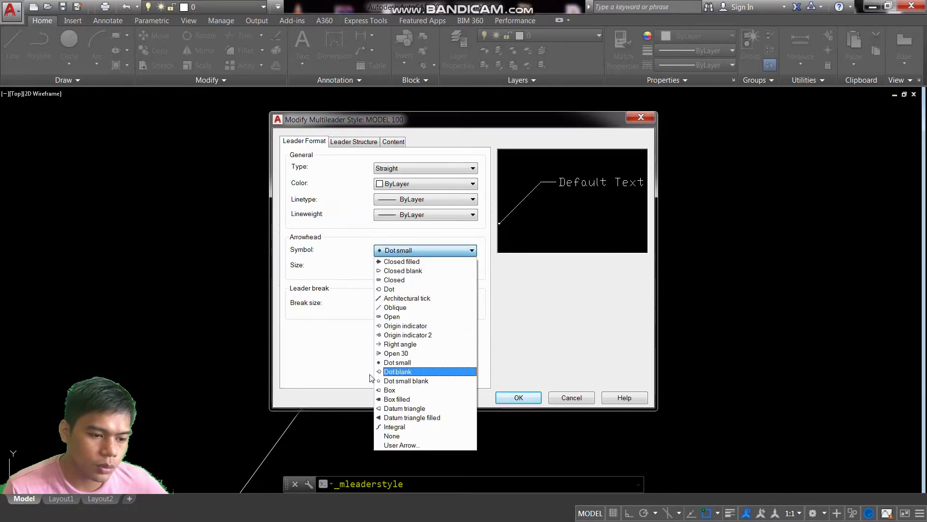
{"action": "left_click", "coordinate": [398, 428]}
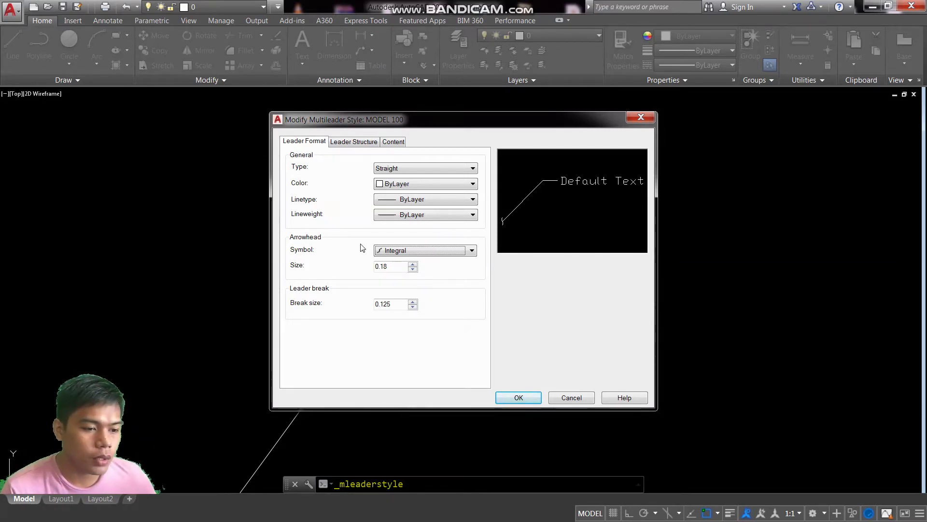
{"action": "left_click", "coordinate": [397, 251]}
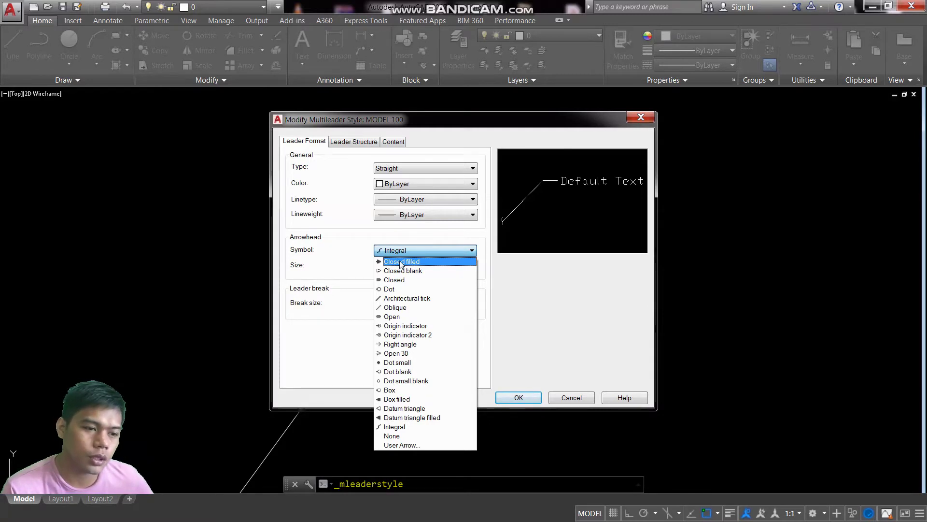
{"action": "left_click", "coordinate": [400, 263]}
- Set the arrowhead size to 170 and the leader break size to 130
{"action": "left_click_drag", "start_coordinate": [395, 268], "coordinate": [349, 266]}
{"action": "type", "text": "170"}
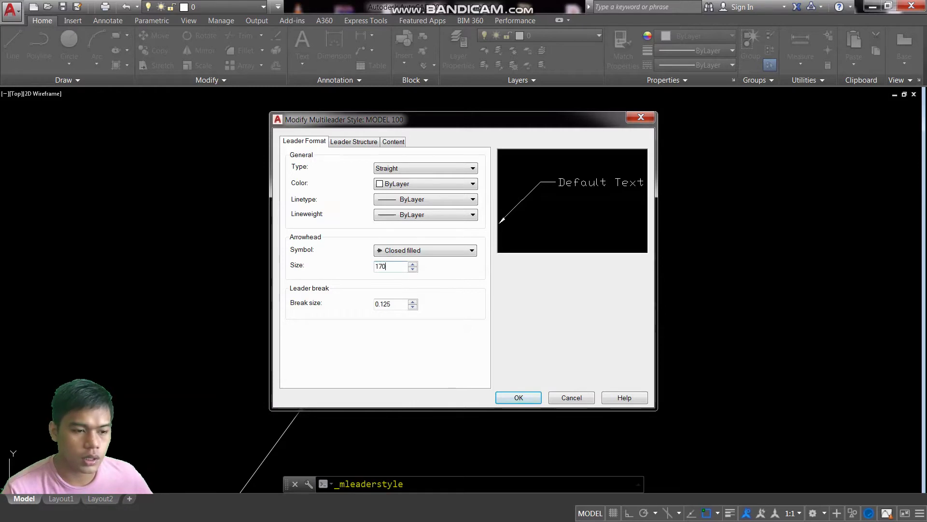
{"action": "left_click_drag", "start_coordinate": [393, 304], "coordinate": [302, 313]}
{"action": "type", "text": "130"}
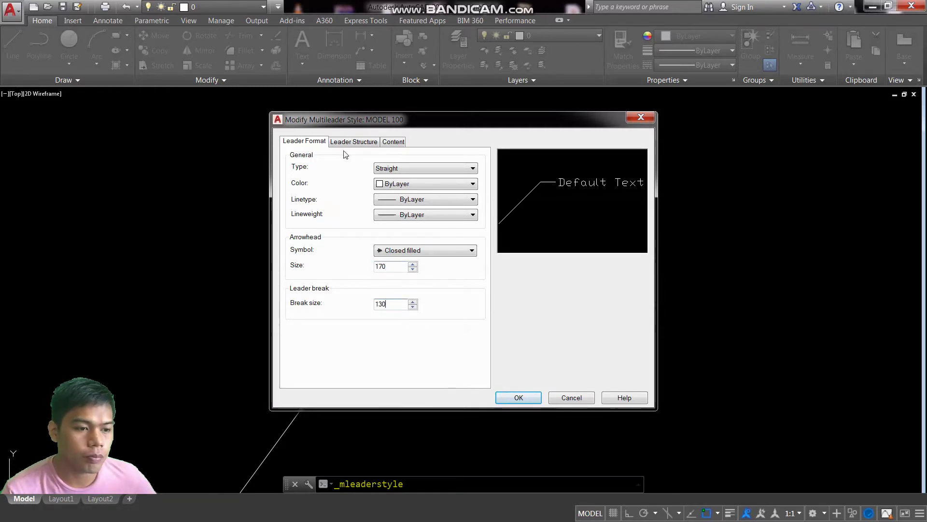
{"action": "left_click", "coordinate": [355, 141]}
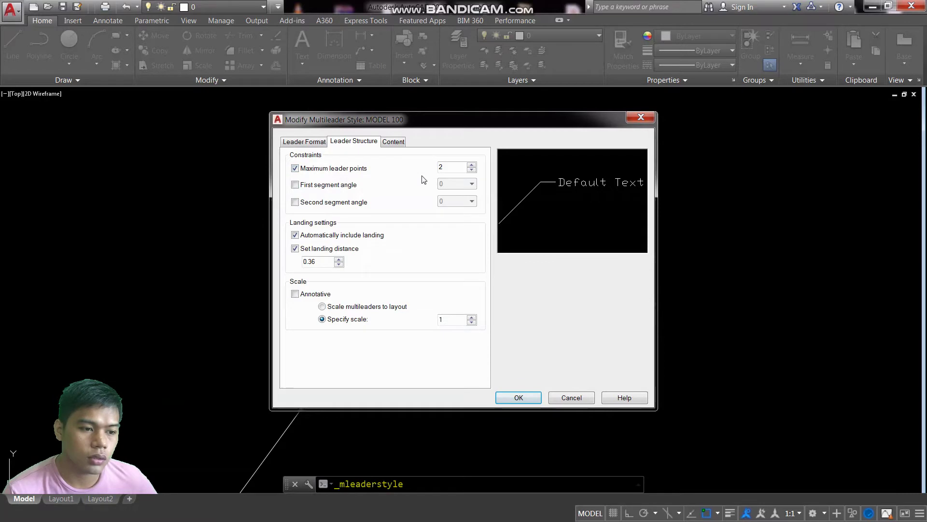
- Allow 3 leader points and fix the first and second segment angles at 60 and 0
{"action": "left_click", "coordinate": [472, 165]}
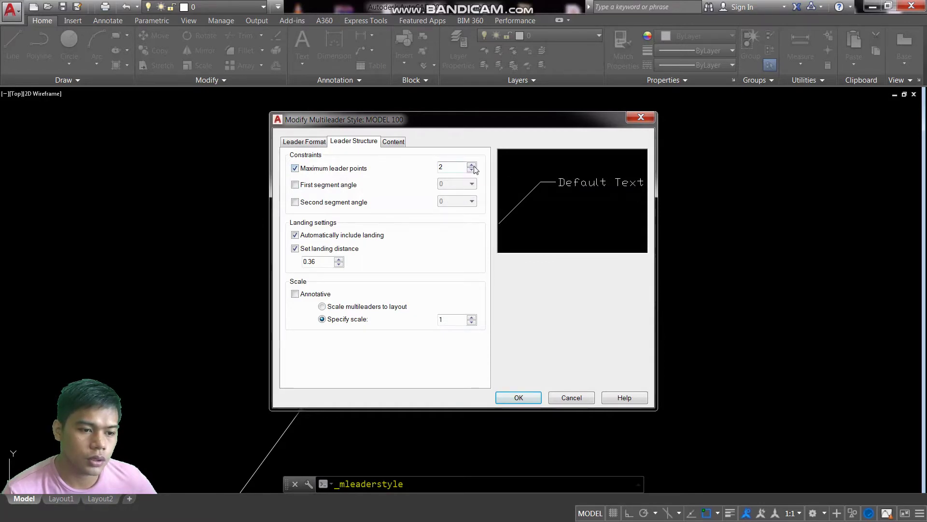
{"action": "left_click", "coordinate": [295, 185]}
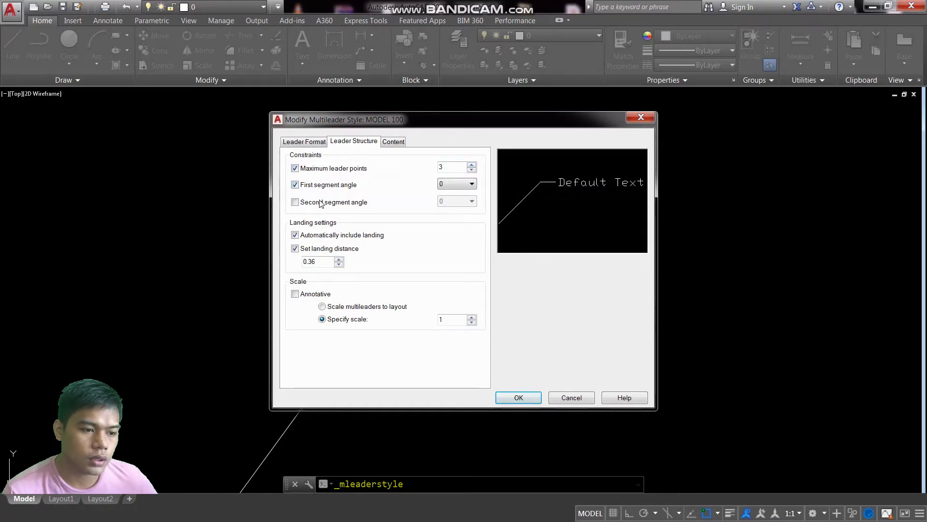
{"action": "left_click", "coordinate": [324, 202]}
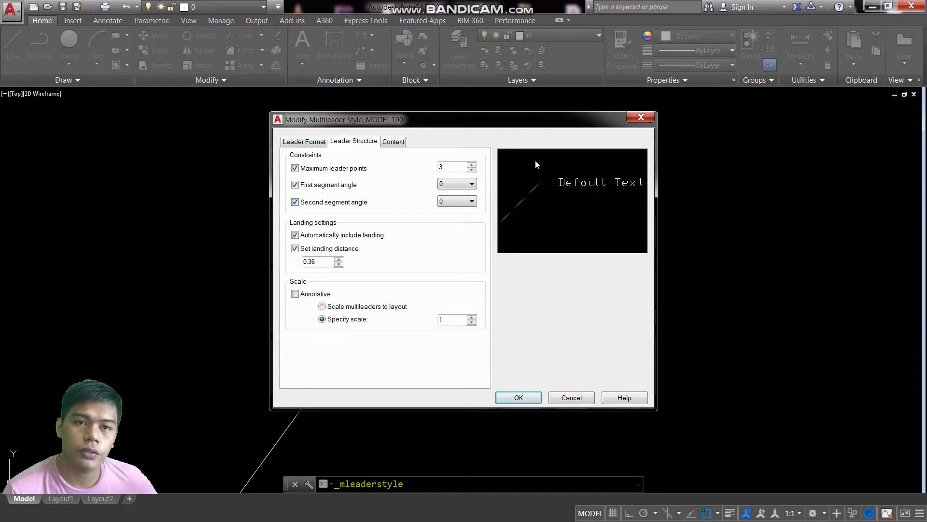
{"action": "left_click", "coordinate": [454, 189]}
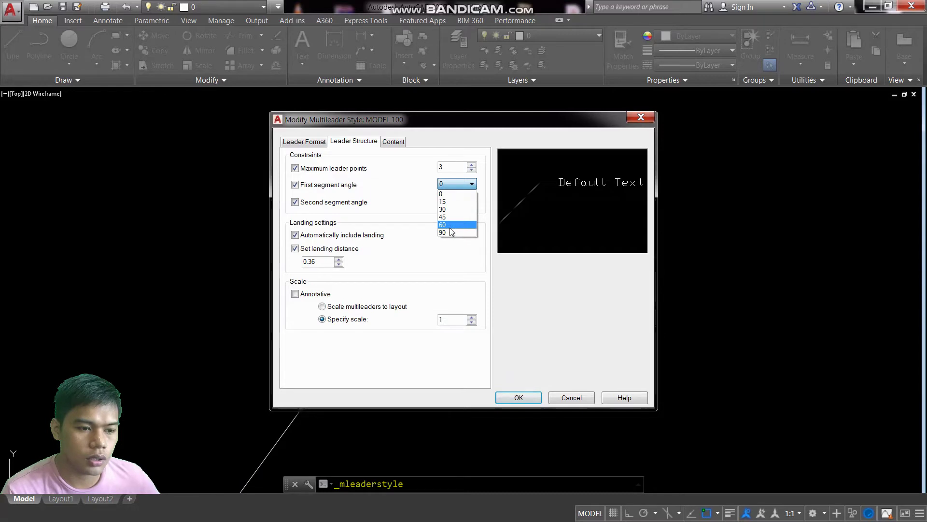
{"action": "left_click", "coordinate": [450, 225]}
{"action": "left_click", "coordinate": [449, 186]}
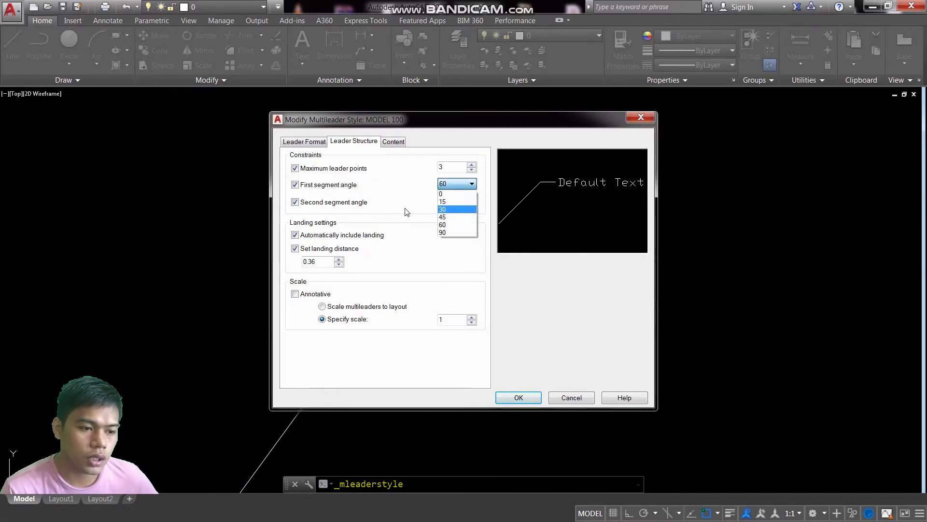
{"action": "left_click", "coordinate": [421, 209]}
{"action": "left_click", "coordinate": [456, 202]}
{"action": "left_click", "coordinate": [456, 202]}
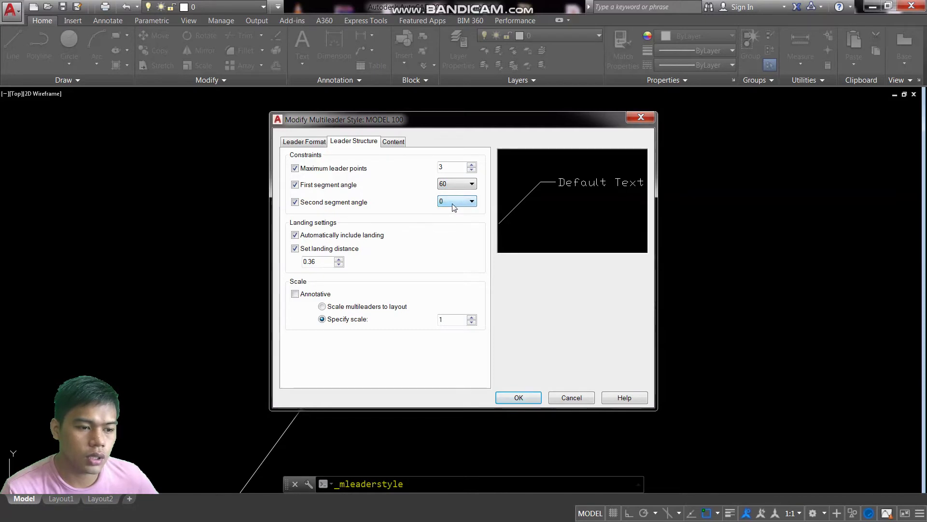
- Set the leader landing distance to 40
{"action": "double_click", "coordinate": [318, 266]}
{"action": "type", "text": "40"}
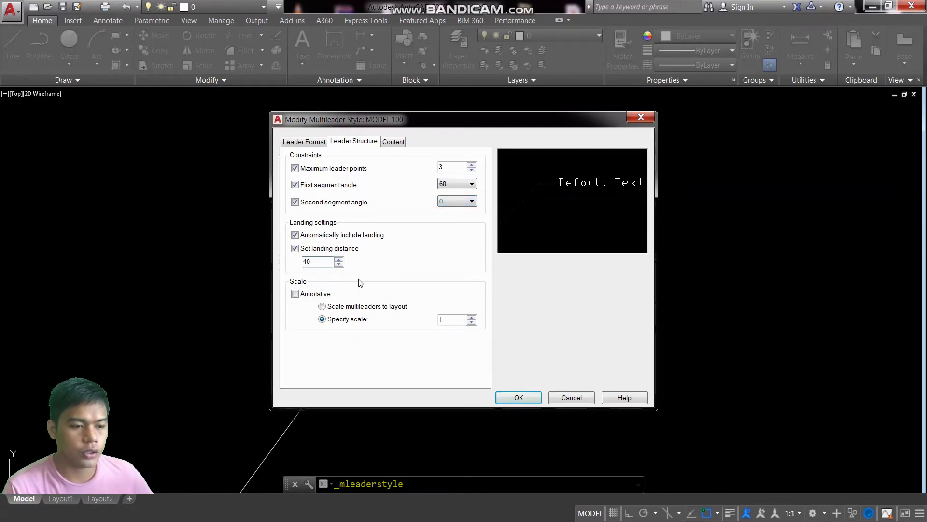
{"action": "left_click", "coordinate": [394, 142]}
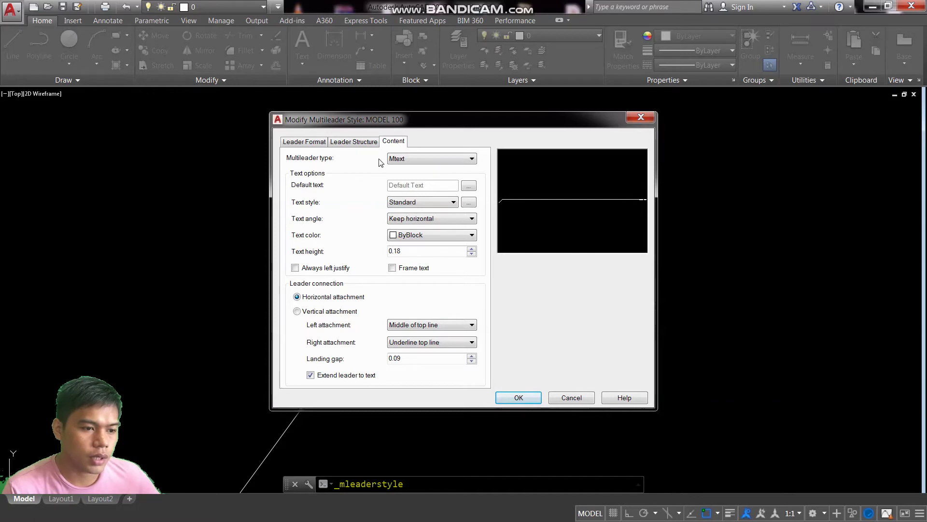
- Open the Text Style dialog from MODEL 100's text style option and start a new style
{"action": "left_click", "coordinate": [408, 203]}
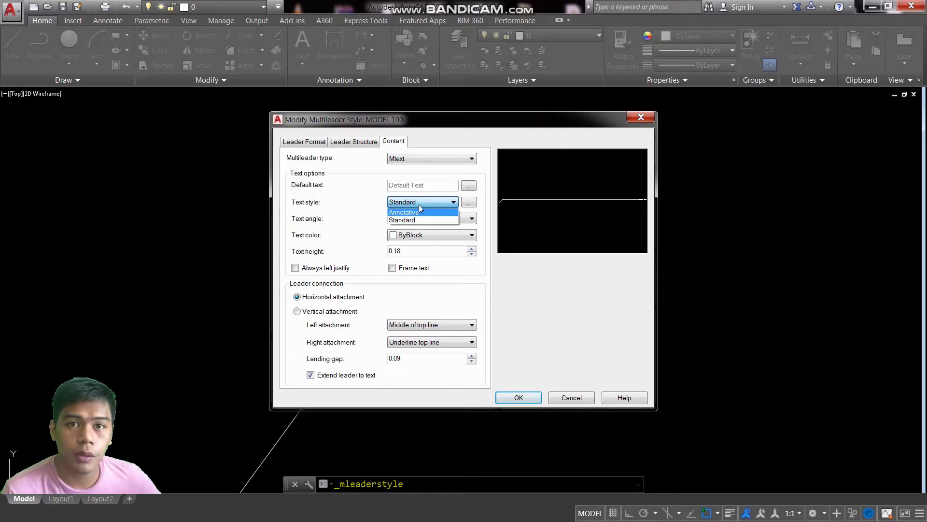
{"action": "left_click", "coordinate": [468, 203]}
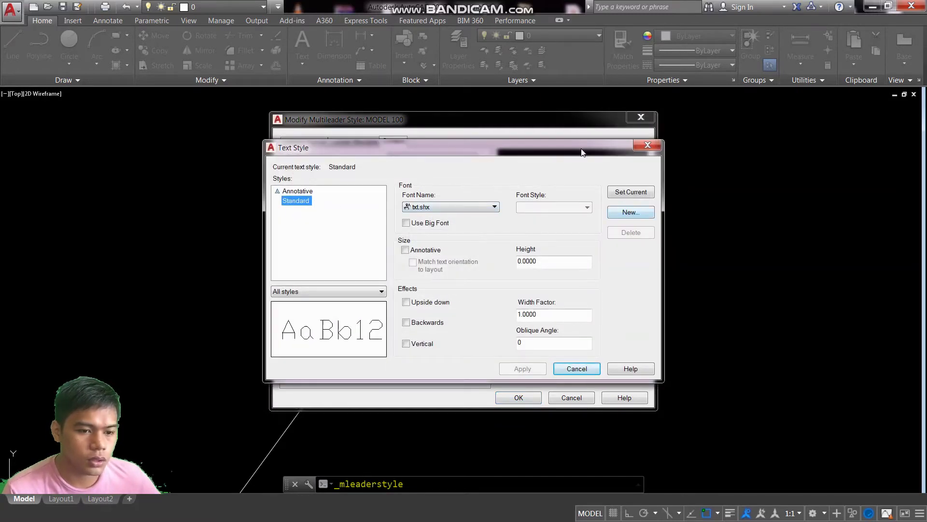
{"action": "left_click", "coordinate": [647, 145]}
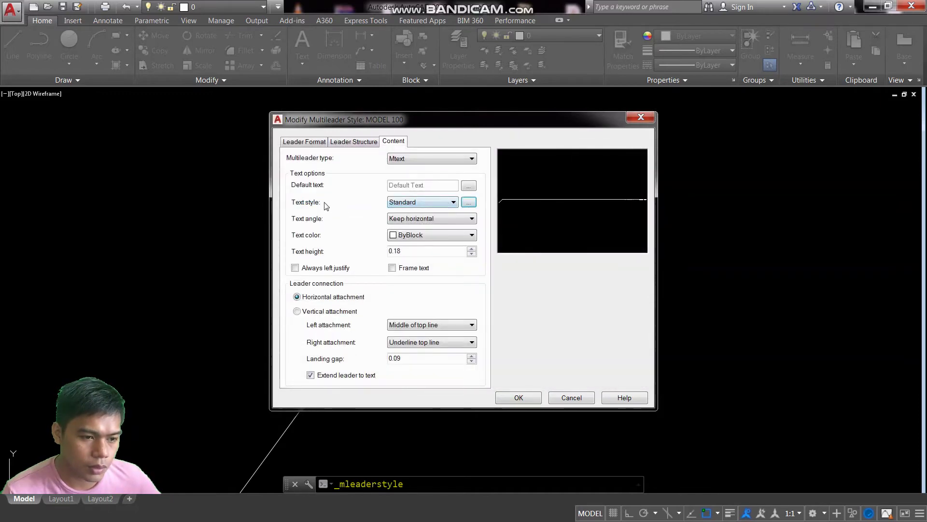
{"action": "left_click", "coordinate": [471, 206]}
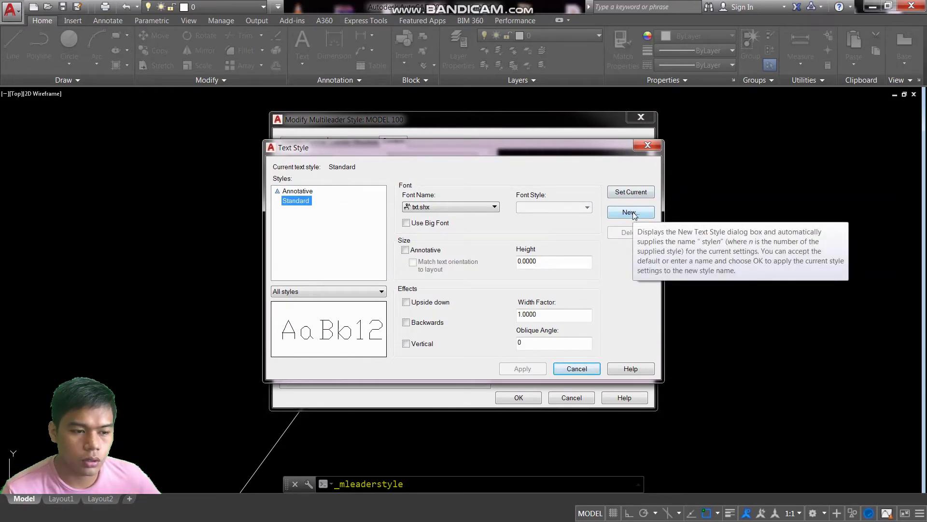
{"action": "left_click", "coordinate": [634, 215]}
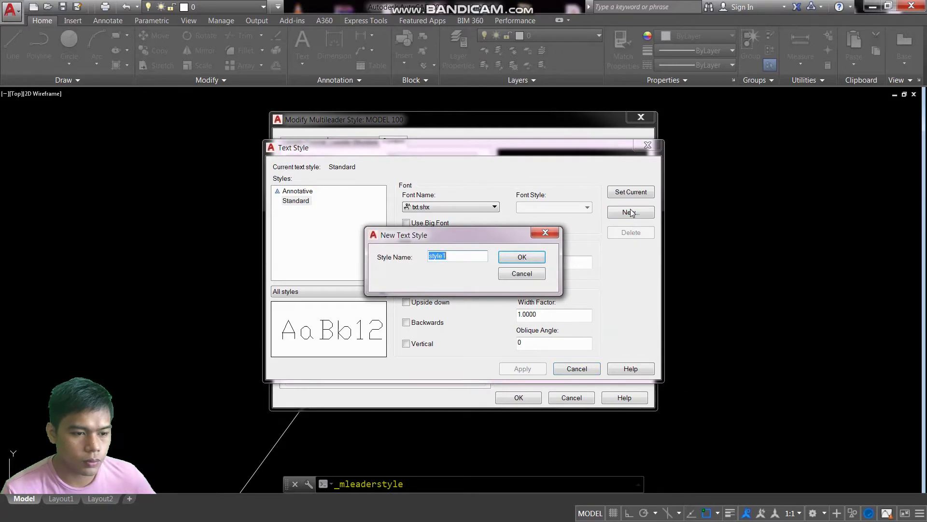
- Create a text style named ROMANS and give it the romans.shx font
{"action": "type", "text": "ROMAN"}
{"action": "key", "text": "BackSpace"}
{"action": "key", "text": "BackSpace"}
{"action": "type", "text": "ANS"}
{"action": "left_click", "coordinate": [511, 257]}
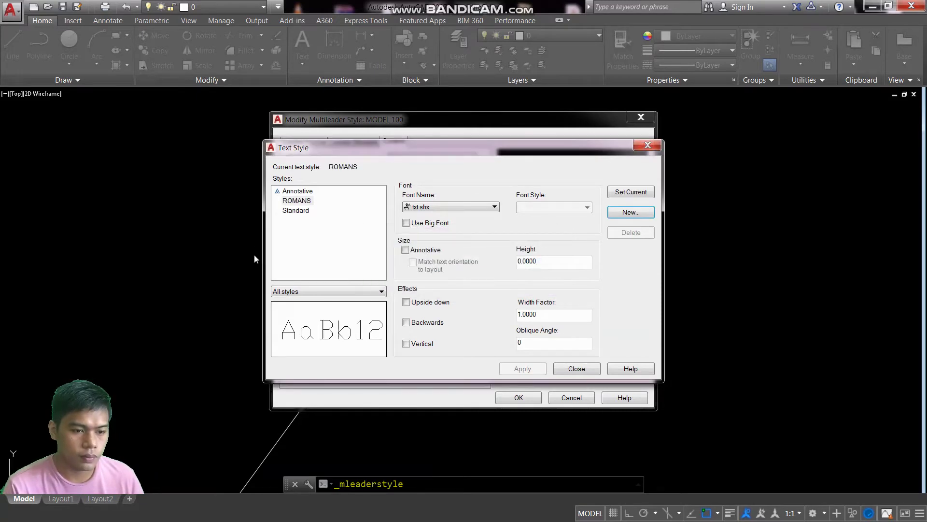
{"action": "left_click", "coordinate": [297, 201]}
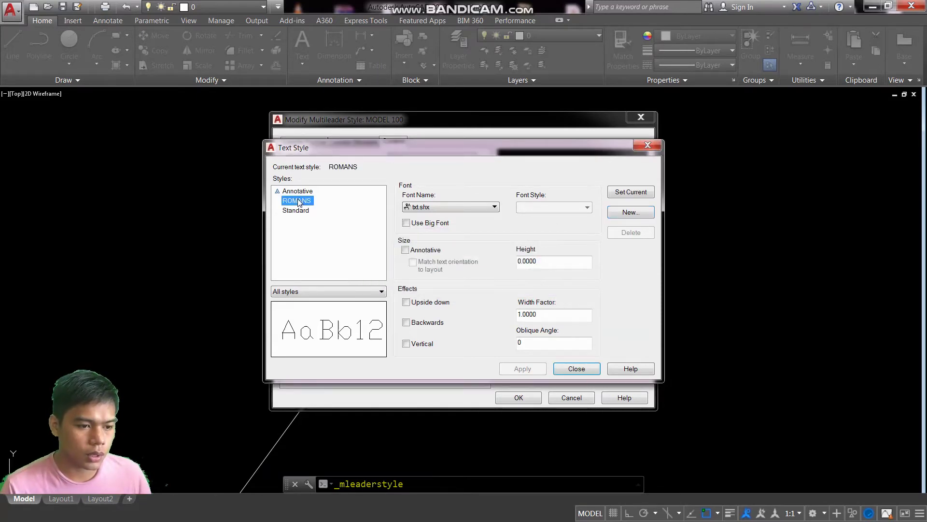
{"action": "left_click", "coordinate": [438, 208]}
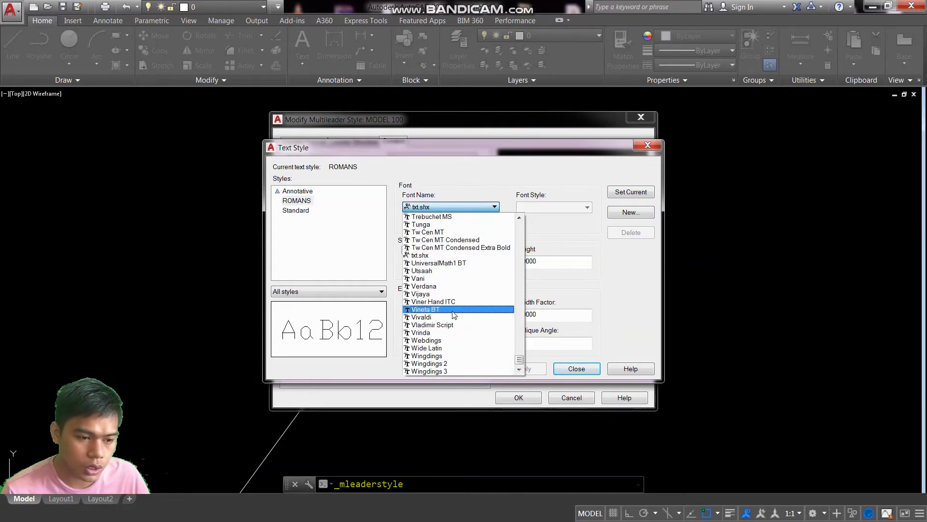
{"action": "key", "text": "r"}
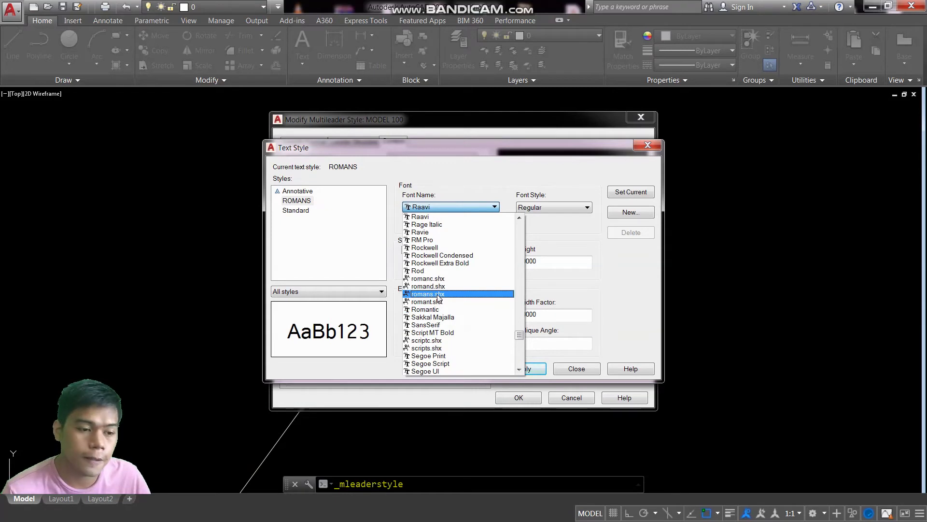
{"action": "left_click", "coordinate": [438, 294]}
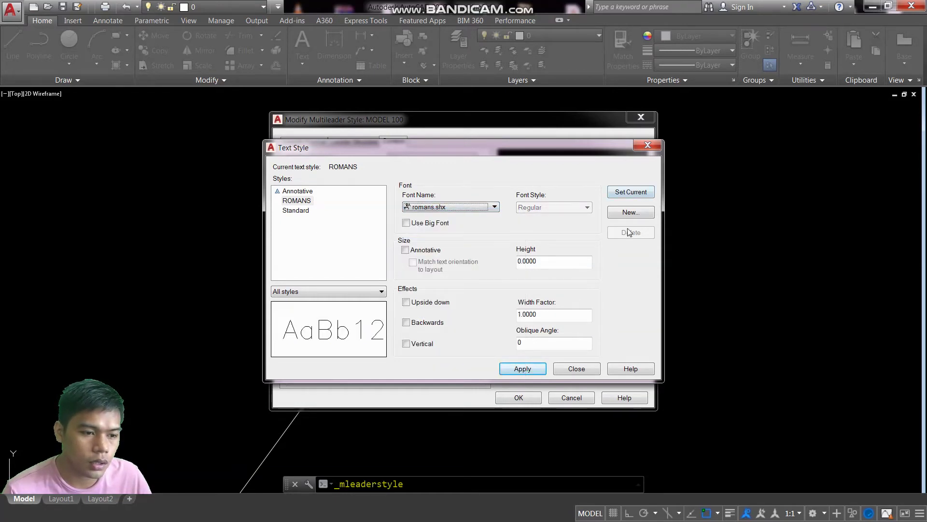
{"action": "left_click", "coordinate": [630, 213]}
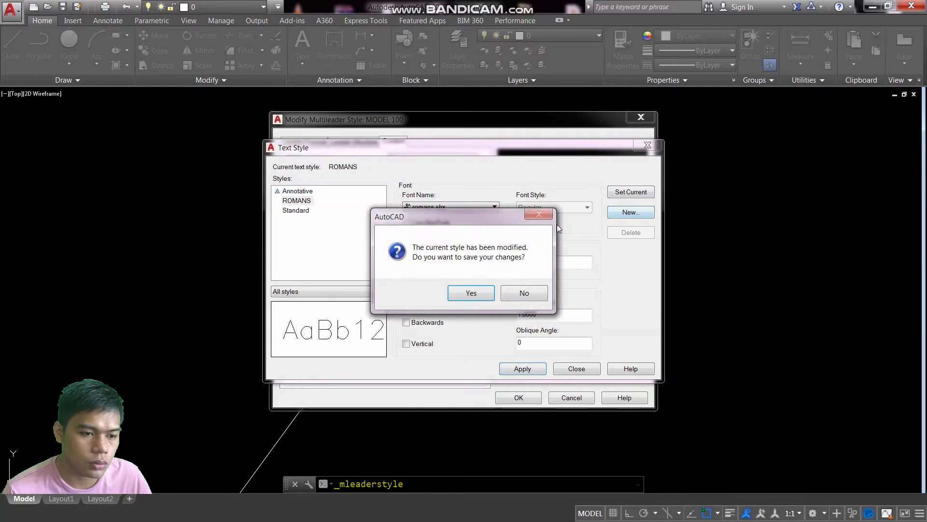
- Save the ROMANS change and create a SWISS text style using the Swis721 BT font
{"action": "left_click", "coordinate": [472, 292]}
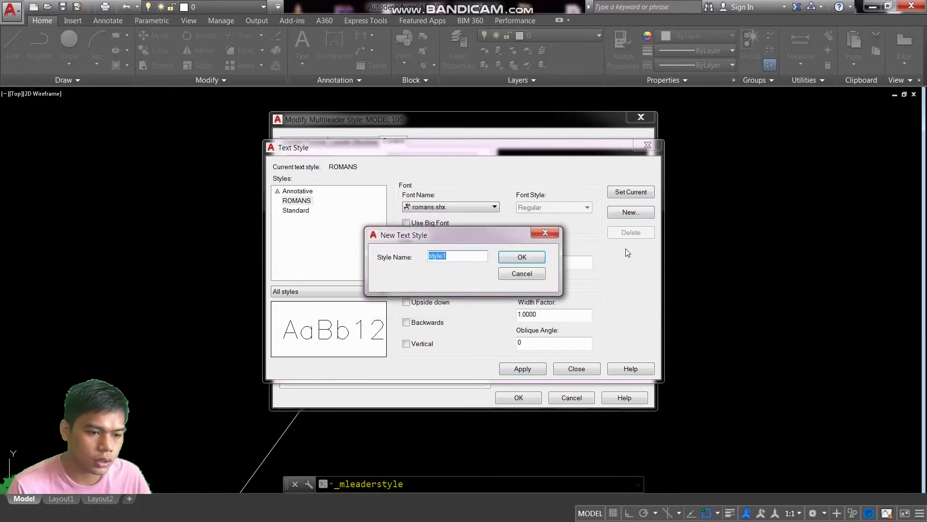
{"action": "type", "text": "SWISS"}
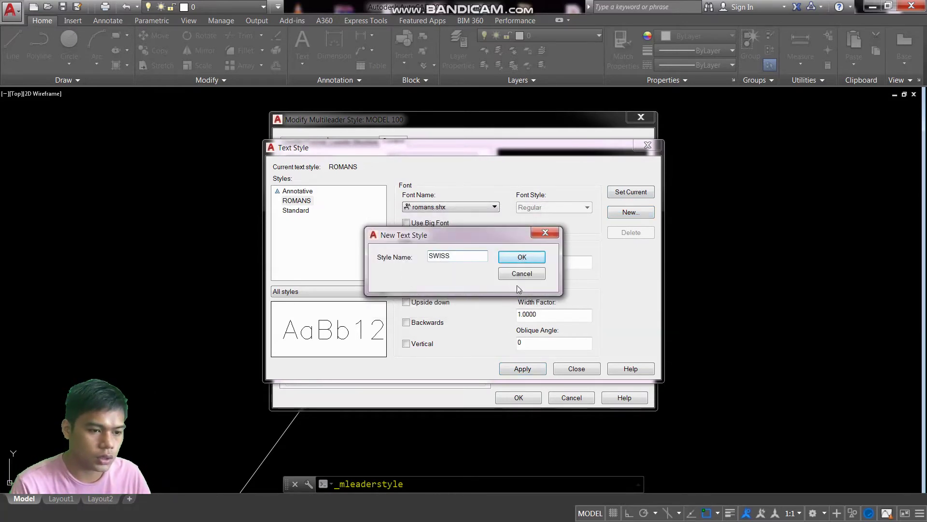
{"action": "left_click", "coordinate": [522, 256]}
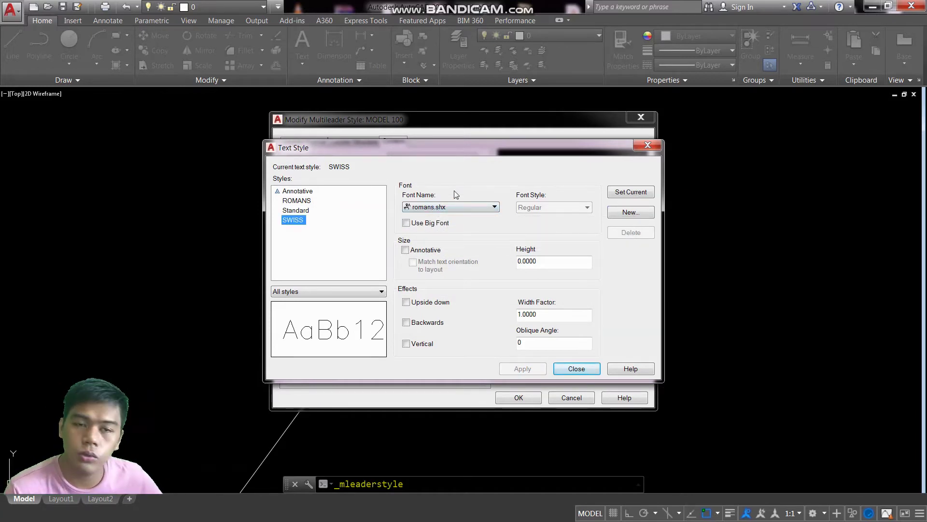
{"action": "left_click", "coordinate": [433, 207]}
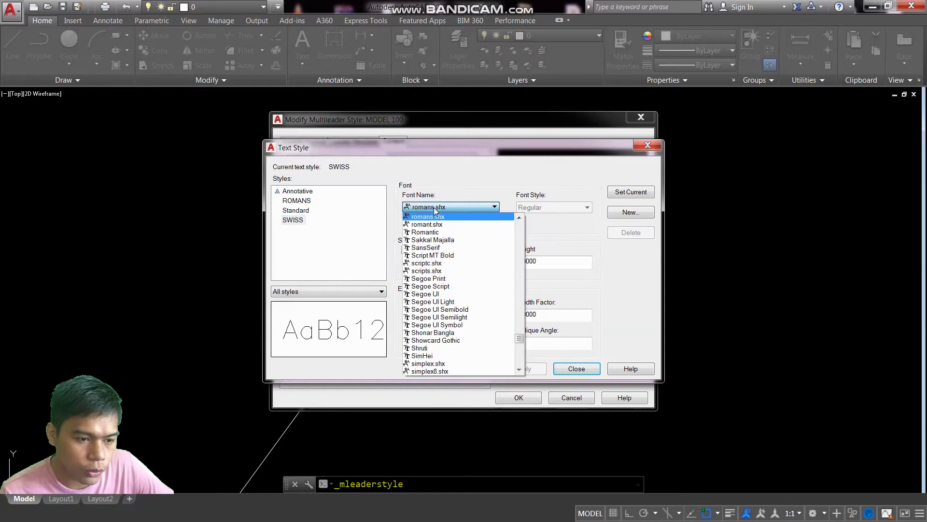
{"action": "scroll", "coordinate": [434, 207], "scroll_direction": "down", "scroll_amount": 1}
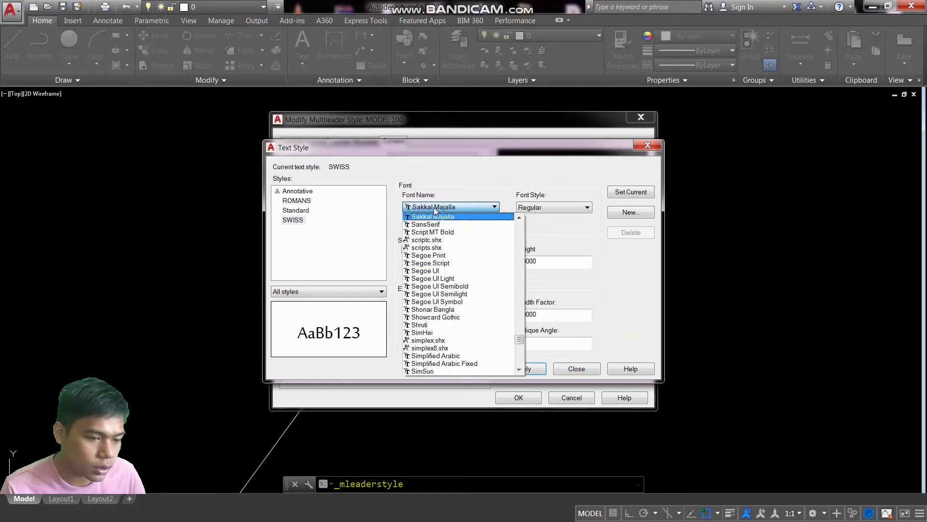
{"action": "scroll", "coordinate": [449, 290], "scroll_direction": "down", "scroll_amount": 1}
{"action": "scroll", "coordinate": [452, 293], "scroll_direction": "down", "scroll_amount": 1}
{"action": "scroll", "coordinate": [450, 300], "scroll_direction": "down", "scroll_amount": 4}
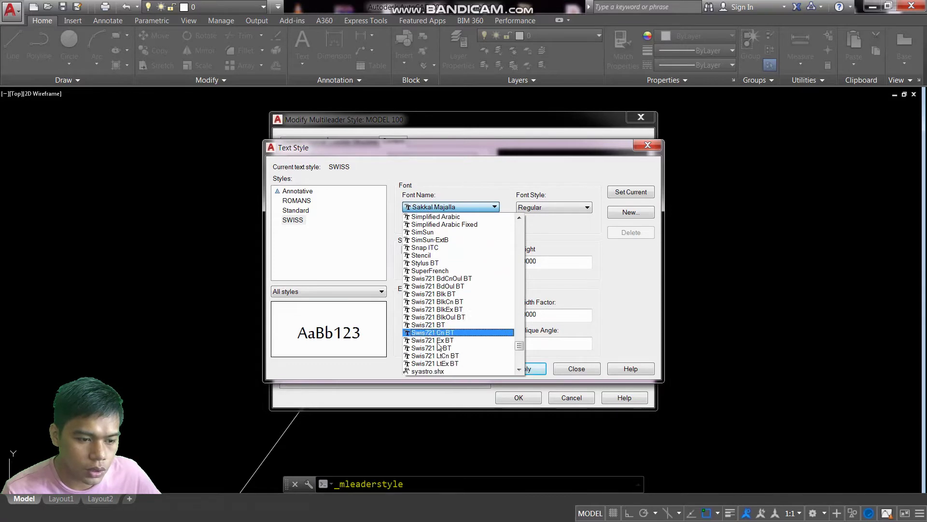
{"action": "left_click", "coordinate": [440, 325]}
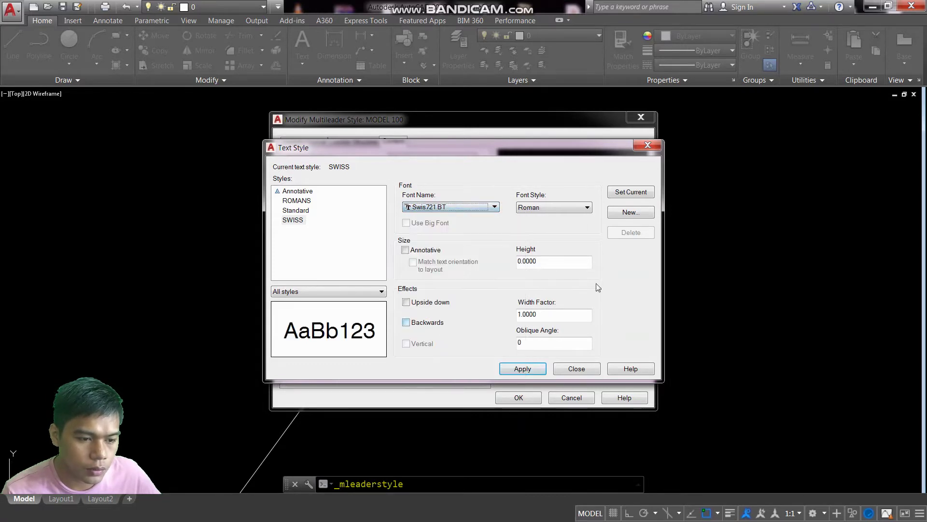
- Make ROMANS the current text style and close the Text Style dialog
{"action": "left_click", "coordinate": [628, 193]}
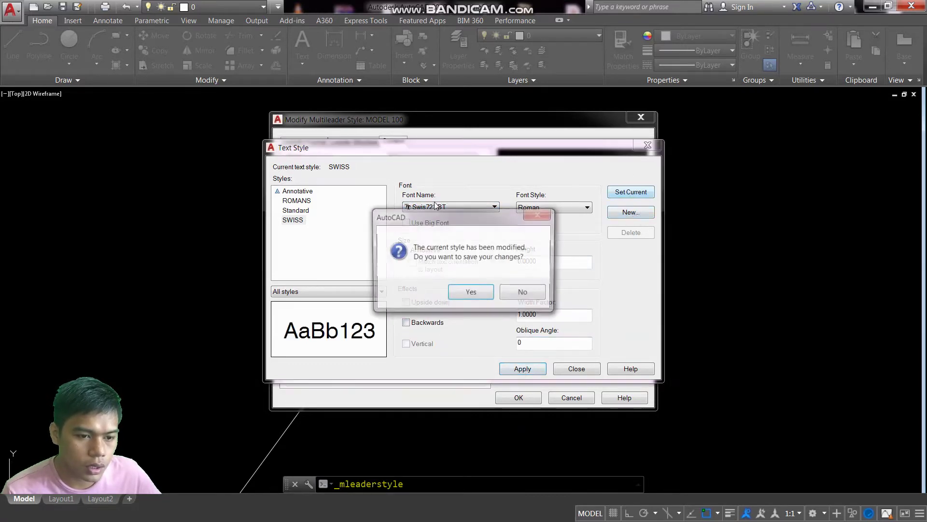
{"action": "left_click", "coordinate": [471, 291]}
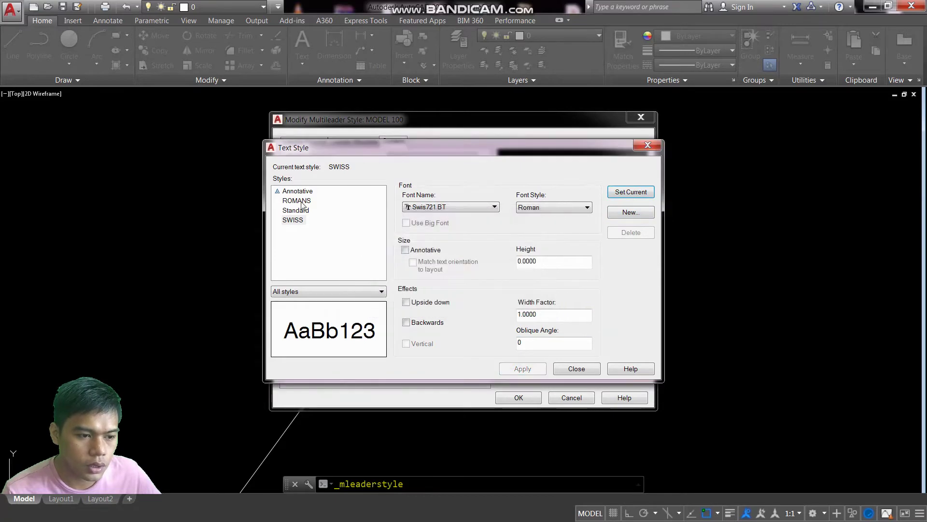
{"action": "left_click", "coordinate": [296, 201]}
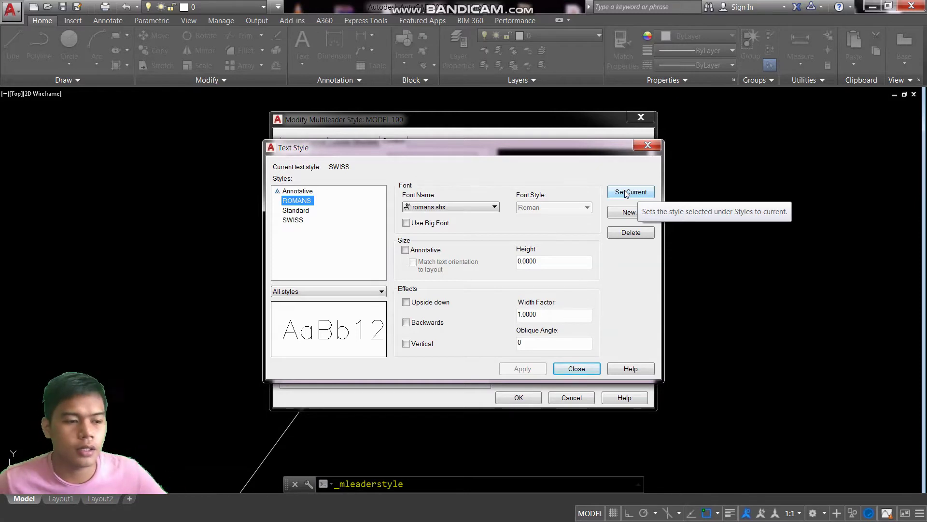
{"action": "left_click", "coordinate": [627, 194]}
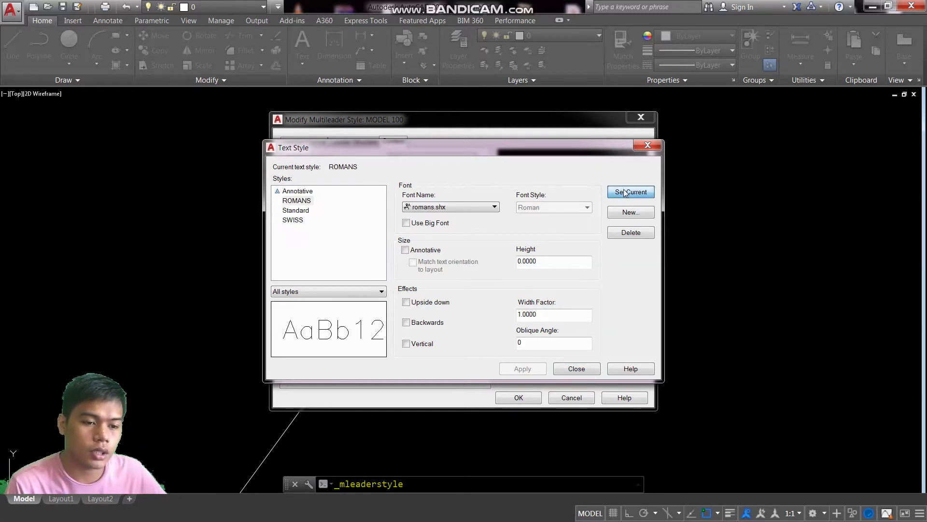
{"action": "left_click", "coordinate": [577, 370]}
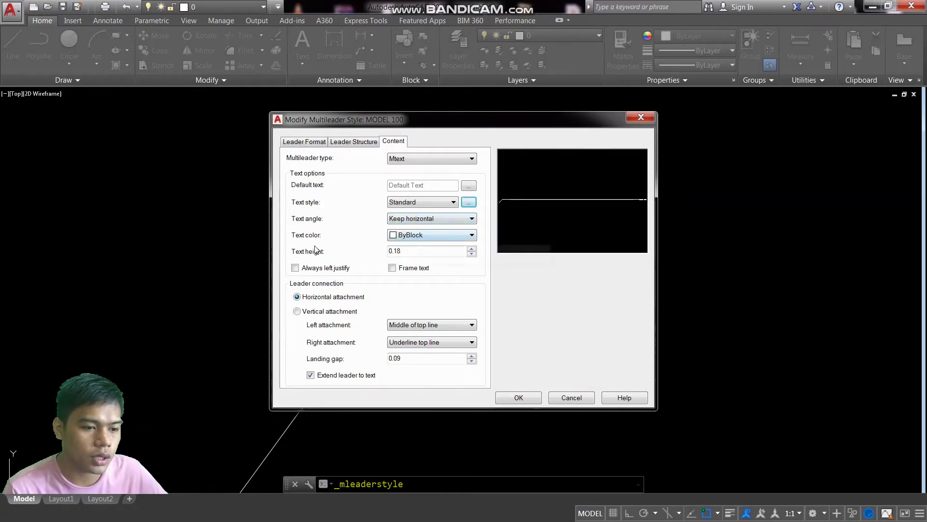
- Give MODEL 100 yellow text, height 200, Middle of text right attachment and landing gap 100
{"action": "left_click", "coordinate": [414, 235]}
{"action": "left_click", "coordinate": [419, 274]}
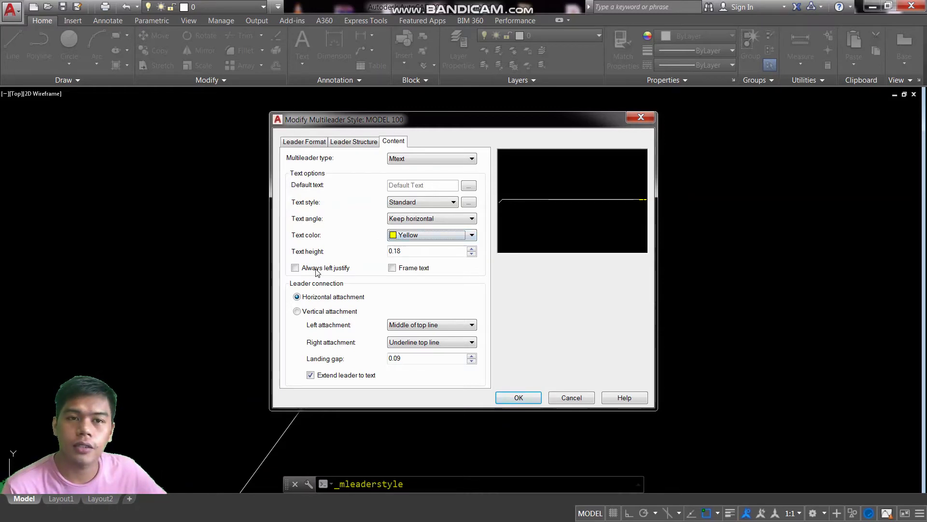
{"action": "double_click", "coordinate": [414, 250]}
{"action": "type", "text": "200"}
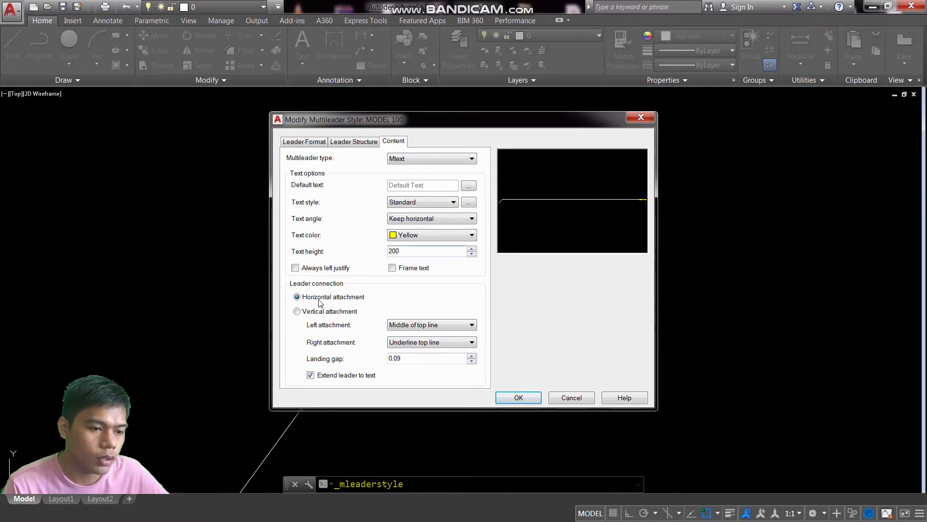
{"action": "left_click", "coordinate": [412, 346]}
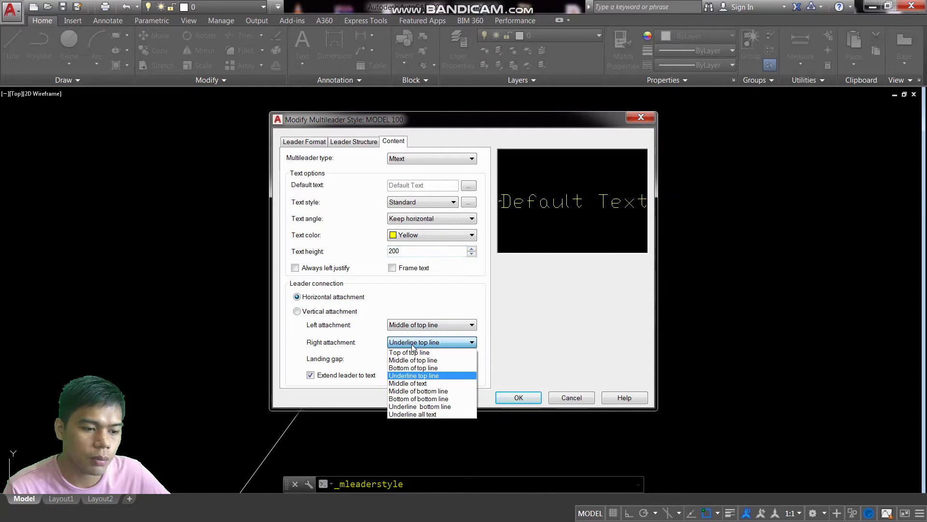
{"action": "left_click", "coordinate": [412, 384]}
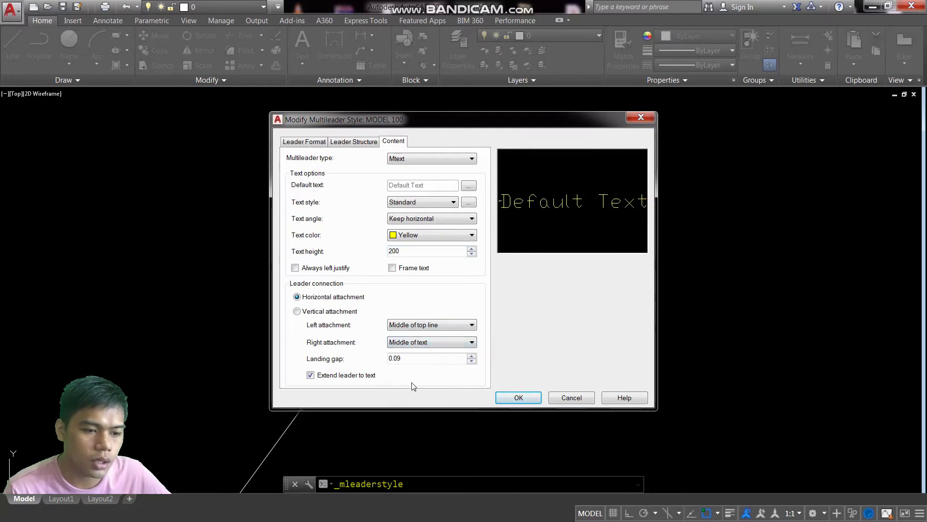
{"action": "left_click_drag", "start_coordinate": [407, 358], "coordinate": [376, 365]}
{"action": "type", "text": "100"}
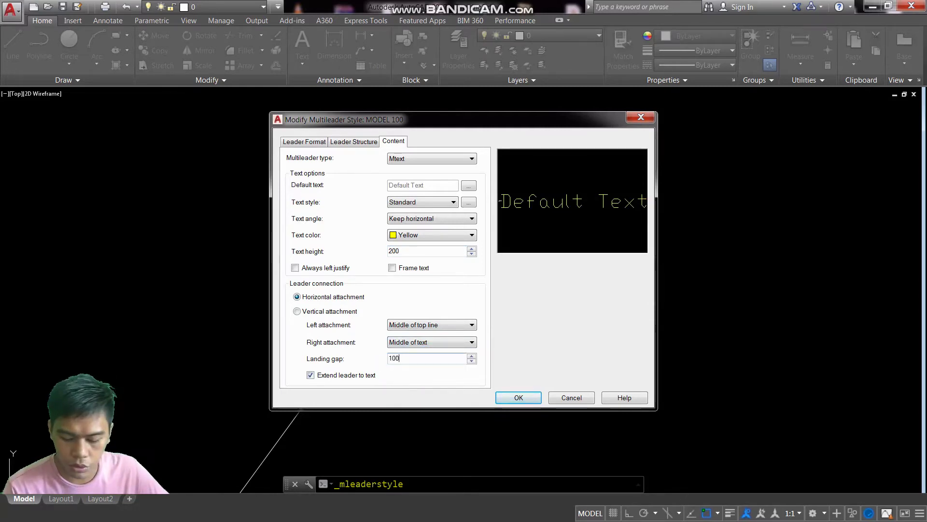
{"action": "left_click", "coordinate": [516, 398]}
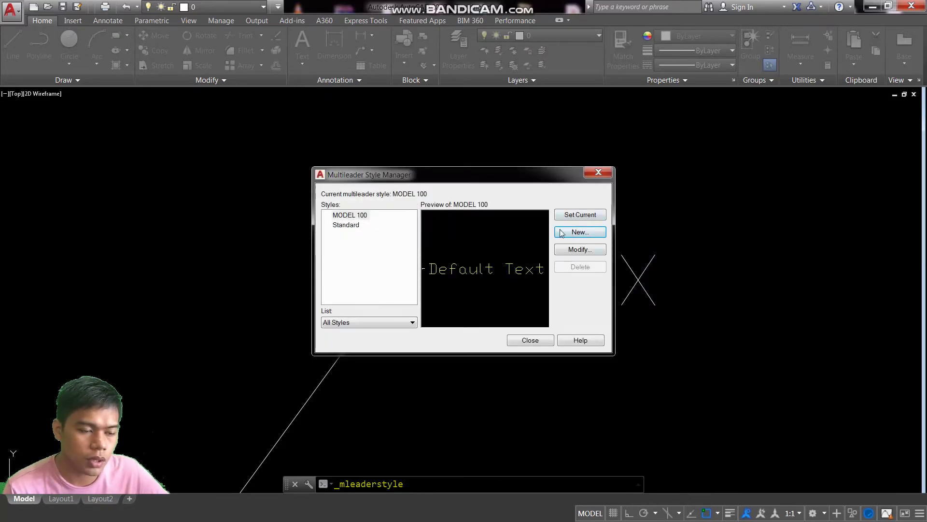
- Make MODEL 100 the current multileader style and close the style manager
{"action": "left_click", "coordinate": [580, 215]}
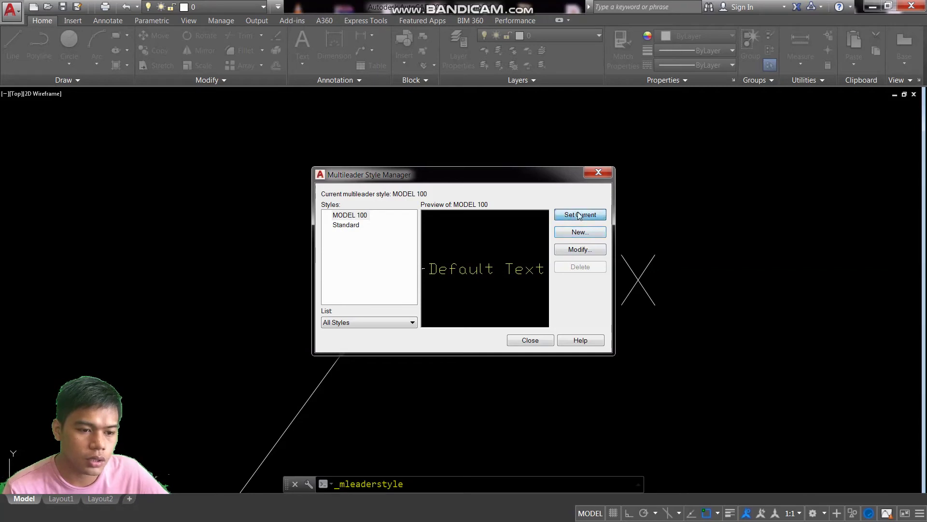
{"action": "left_click", "coordinate": [530, 340]}
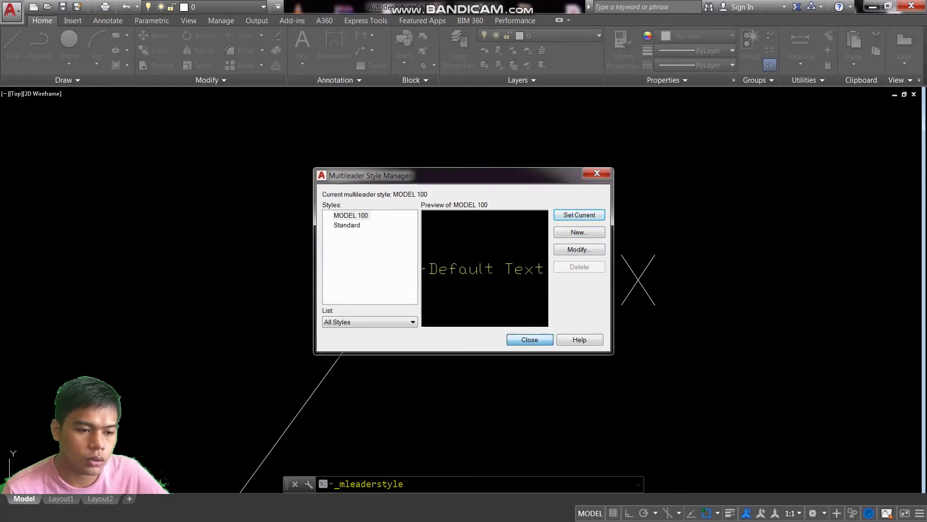
{"action": "scroll", "coordinate": [517, 245], "scroll_direction": "down", "scroll_amount": 5}
{"action": "scroll", "coordinate": [517, 245], "scroll_direction": "down", "scroll_amount": 5}
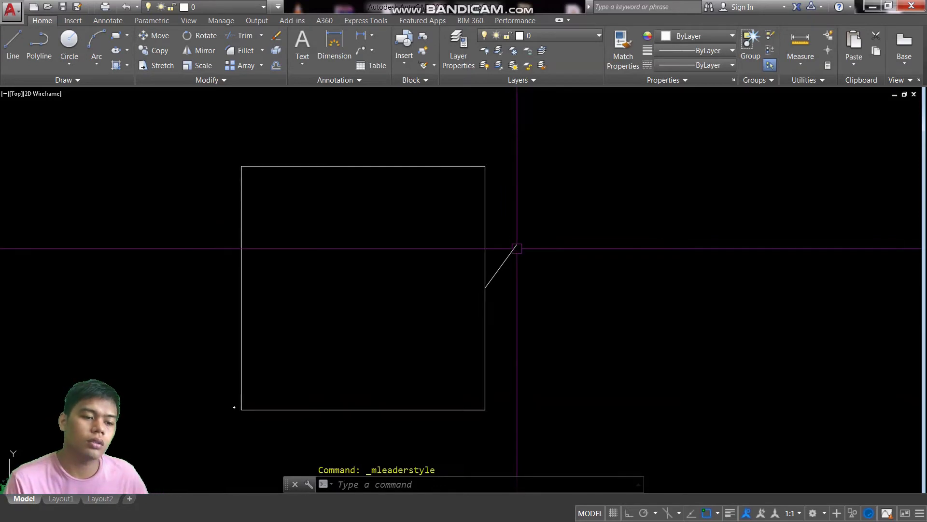
{"action": "scroll", "coordinate": [474, 155], "scroll_direction": "up", "scroll_amount": 2}
{"action": "scroll", "coordinate": [567, 268], "scroll_direction": "down", "scroll_amount": 2}
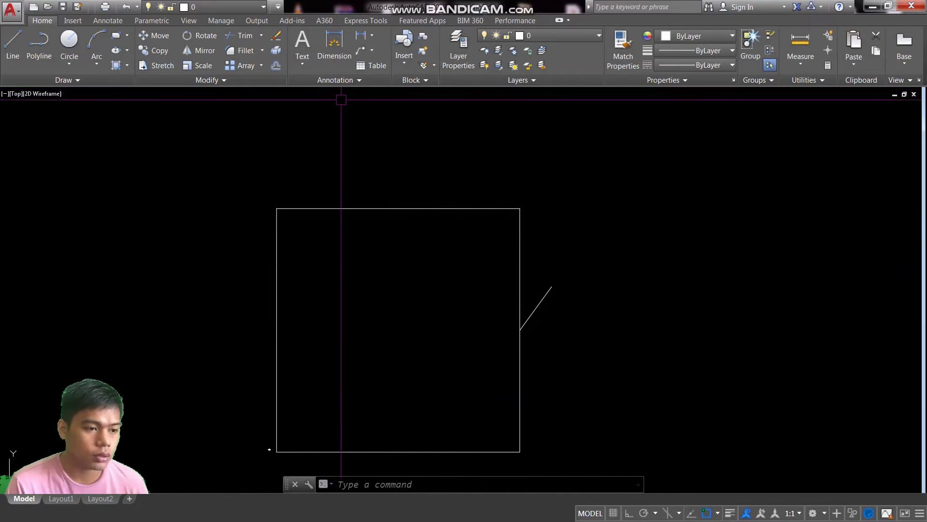
- Reopen Multileader Style from the Annotation panel, confirm MODEL 100 with ROMANS text, and close it
{"action": "left_click", "coordinate": [340, 79]}
{"action": "left_click", "coordinate": [294, 125]}
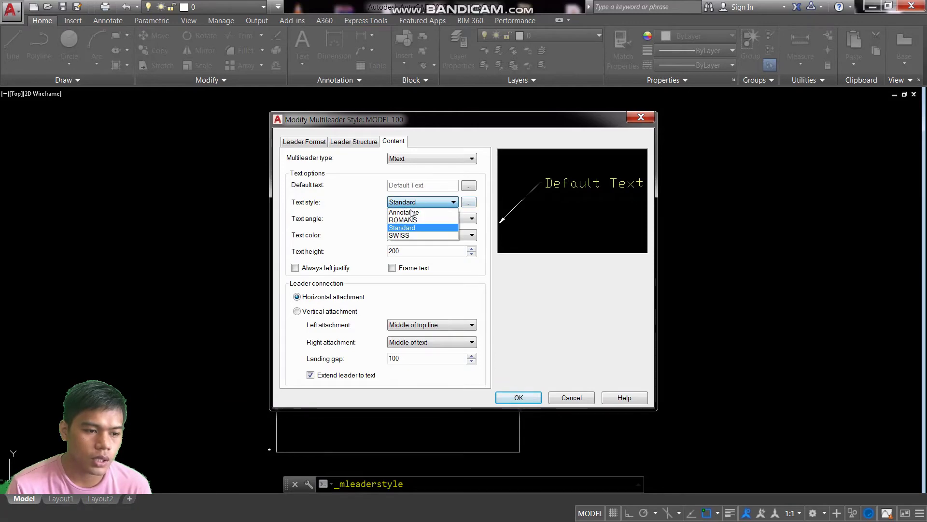
{"action": "left_click", "coordinate": [509, 401]}
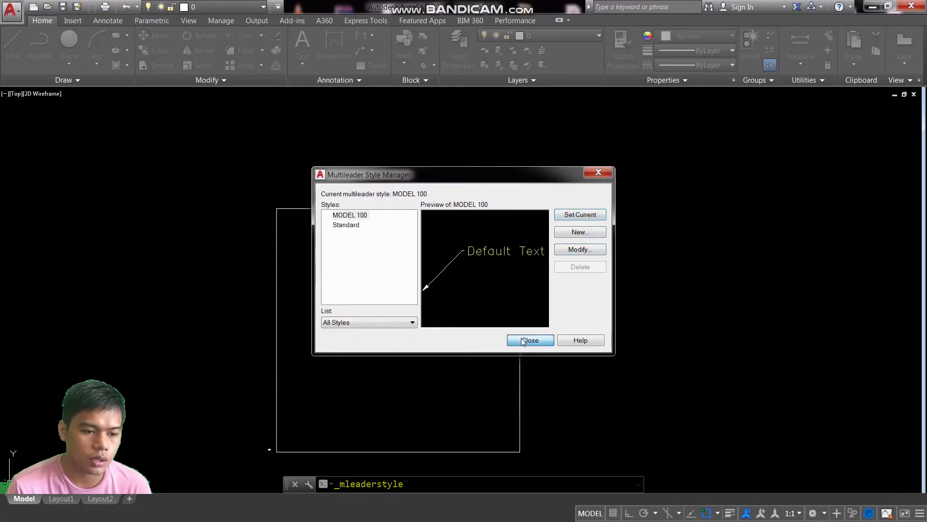
{"action": "left_click", "coordinate": [523, 341]}
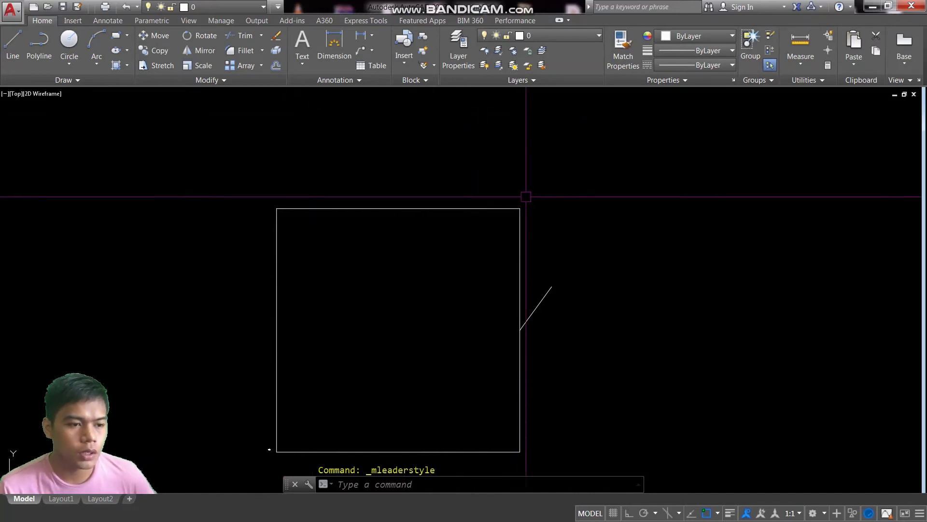
- Zoom around the drawing to the square and start a new multileader
{"action": "scroll", "coordinate": [280, 445], "scroll_direction": "up", "scroll_amount": 3}
{"action": "scroll", "coordinate": [362, 306], "scroll_direction": "up", "scroll_amount": 3}
{"action": "scroll", "coordinate": [382, 282], "scroll_direction": "down", "scroll_amount": 5}
{"action": "scroll", "coordinate": [414, 265], "scroll_direction": "up", "scroll_amount": 2}
{"action": "scroll", "coordinate": [421, 227], "scroll_direction": "up", "scroll_amount": 3}
{"action": "scroll", "coordinate": [426, 186], "scroll_direction": "up", "scroll_amount": 1}
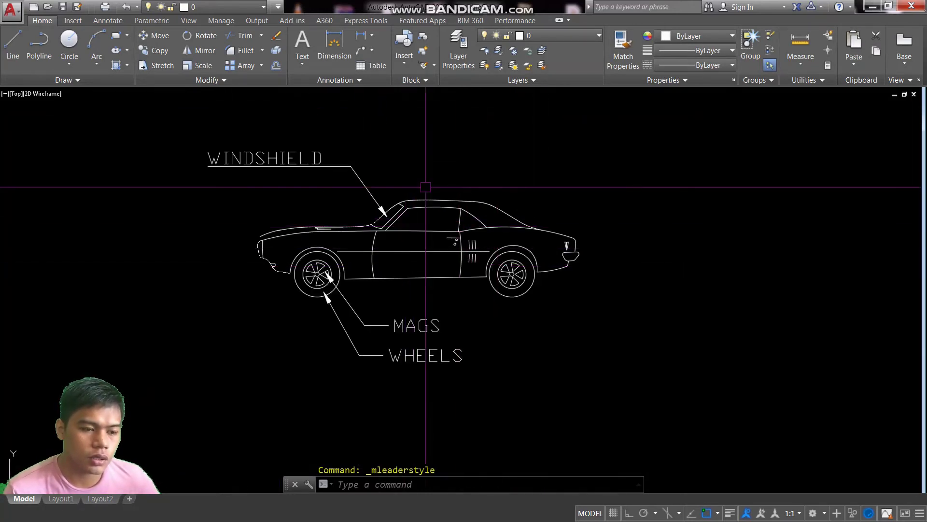
{"action": "scroll", "coordinate": [415, 192], "scroll_direction": "up", "scroll_amount": 2}
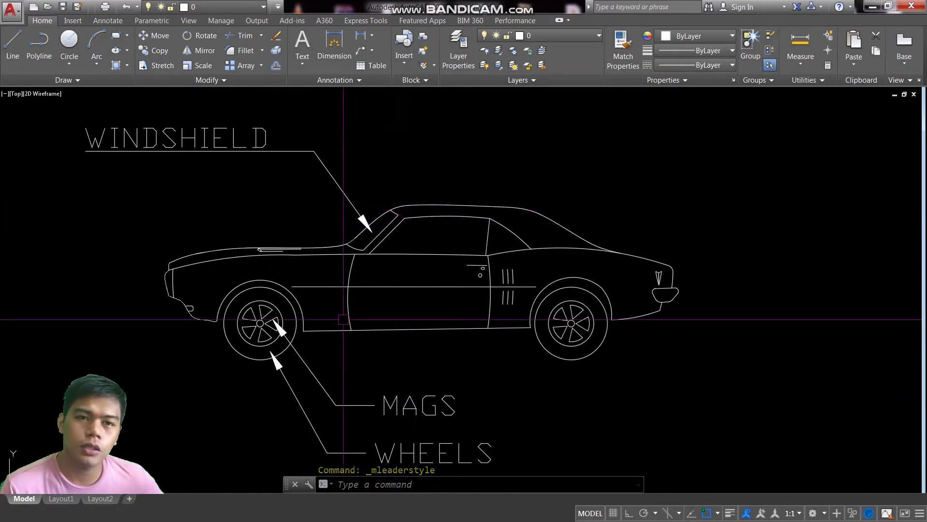
{"action": "scroll", "coordinate": [333, 320], "scroll_direction": "up", "scroll_amount": 5}
{"action": "scroll", "coordinate": [302, 327], "scroll_direction": "up", "scroll_amount": 2}
{"action": "scroll", "coordinate": [356, 289], "scroll_direction": "down", "scroll_amount": 2}
{"action": "scroll", "coordinate": [386, 306], "scroll_direction": "down", "scroll_amount": 3}
{"action": "scroll", "coordinate": [385, 306], "scroll_direction": "up", "scroll_amount": 4}
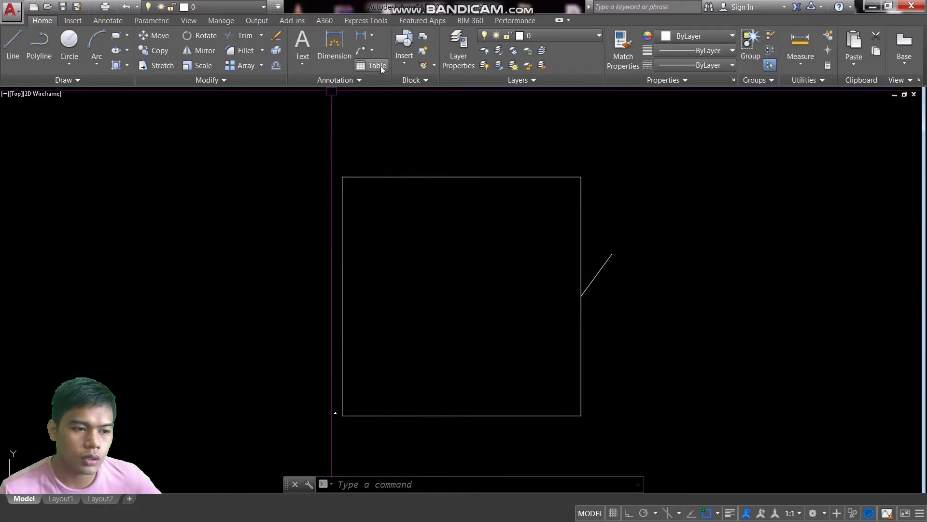
{"action": "left_click", "coordinate": [360, 50]}
{"action": "type", "text": "NEA"}
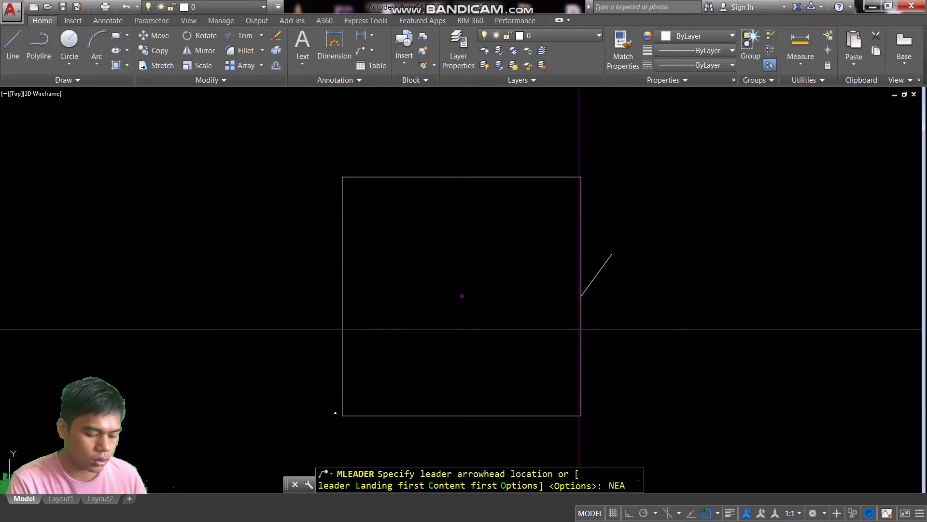
- Snap the leader arrowhead to the nearest point on the box's right edge
{"action": "key", "text": "Return"}
{"action": "left_click", "coordinate": [581, 329]}
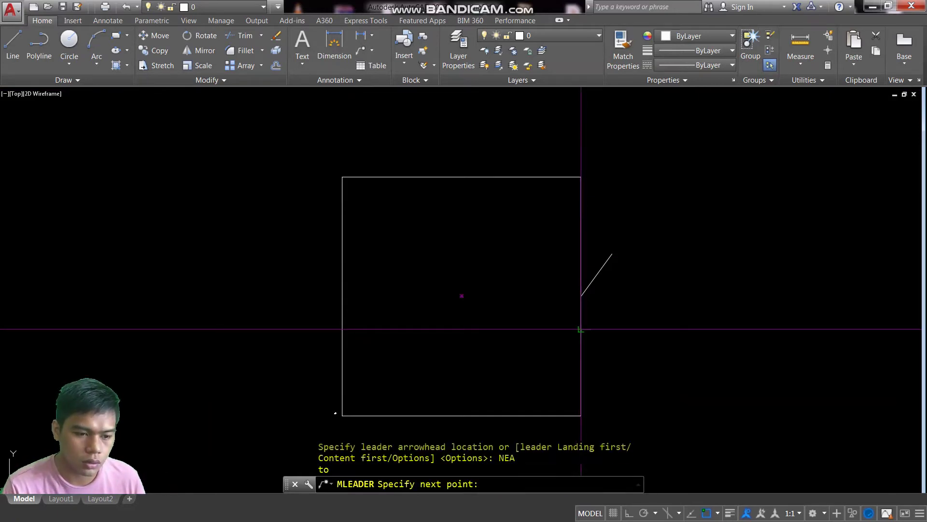
{"action": "scroll", "coordinate": [528, 404], "scroll_direction": "up", "scroll_amount": 3}
{"action": "scroll", "coordinate": [635, 325], "scroll_direction": "up", "scroll_amount": 3}
{"action": "scroll", "coordinate": [632, 348], "scroll_direction": "up", "scroll_amount": 3}
{"action": "scroll", "coordinate": [632, 348], "scroll_direction": "down", "scroll_amount": 3}
{"action": "scroll", "coordinate": [488, 338], "scroll_direction": "down", "scroll_amount": 3}
{"action": "scroll", "coordinate": [490, 347], "scroll_direction": "down", "scroll_amount": 3}
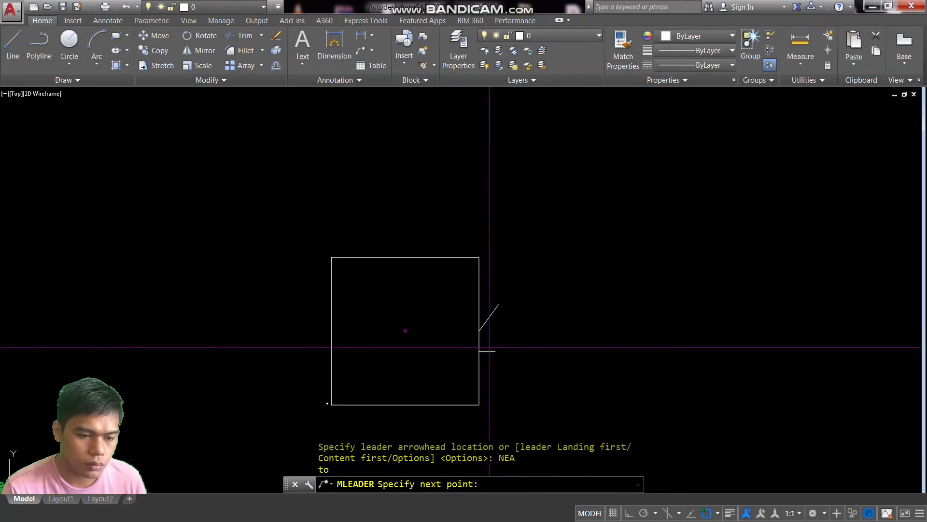
- Place the leader bend and landing and label it 'BOX OF 1000'
{"action": "left_click", "coordinate": [584, 234]}
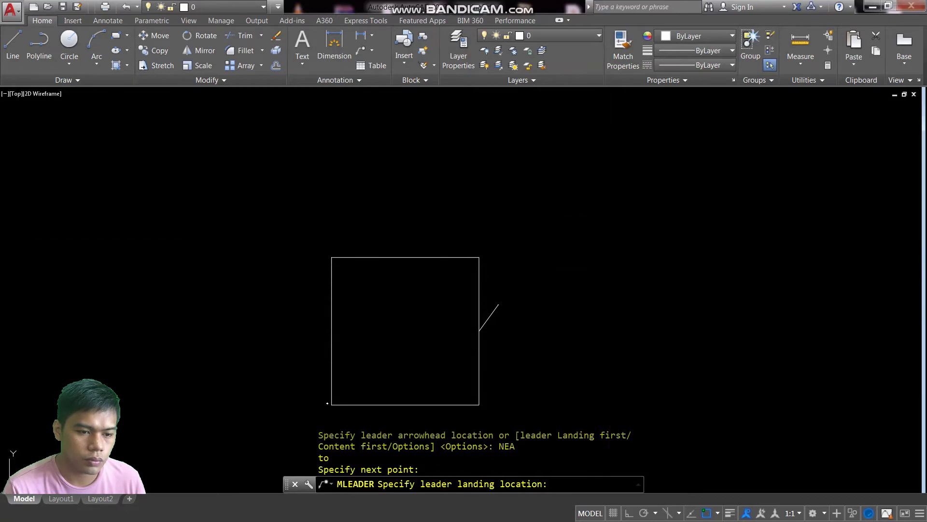
{"action": "left_click", "coordinate": [606, 243]}
{"action": "type", "text": "ASDAS"}
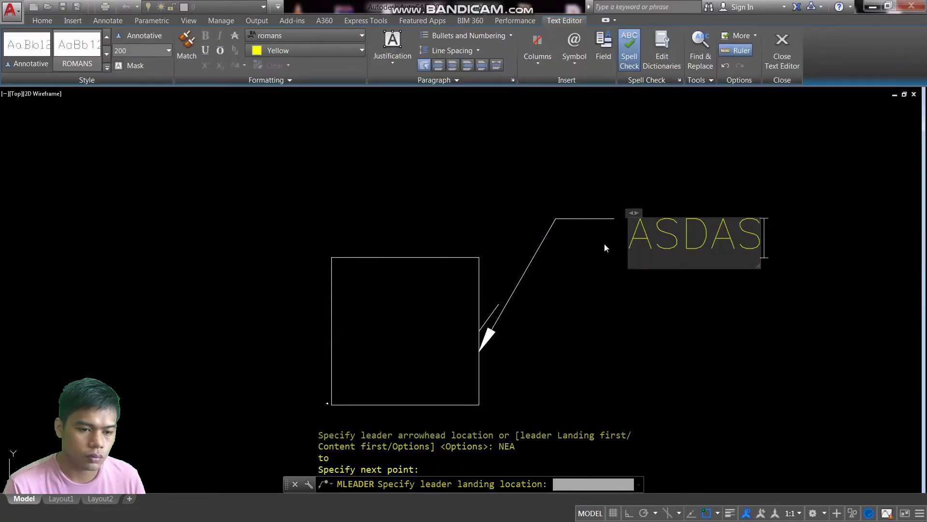
{"action": "key", "text": "BackSpace"}
{"action": "key", "text": "BackSpace"}
{"action": "key", "text": "BackSpace"}
{"action": "key", "text": "BackSpace"}
{"action": "key", "text": "BackSpace"}
{"action": "type", "text": "B"}
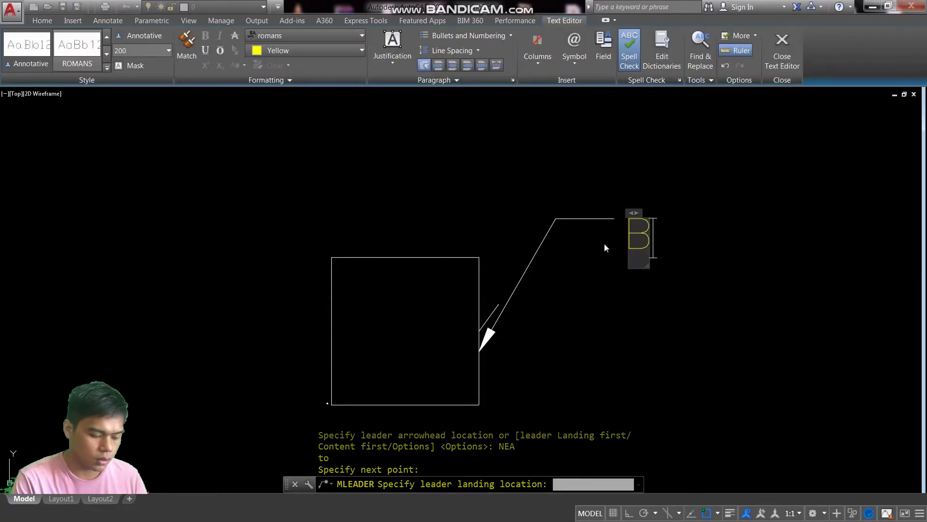
{"action": "type", "text": "OX OF 100"}
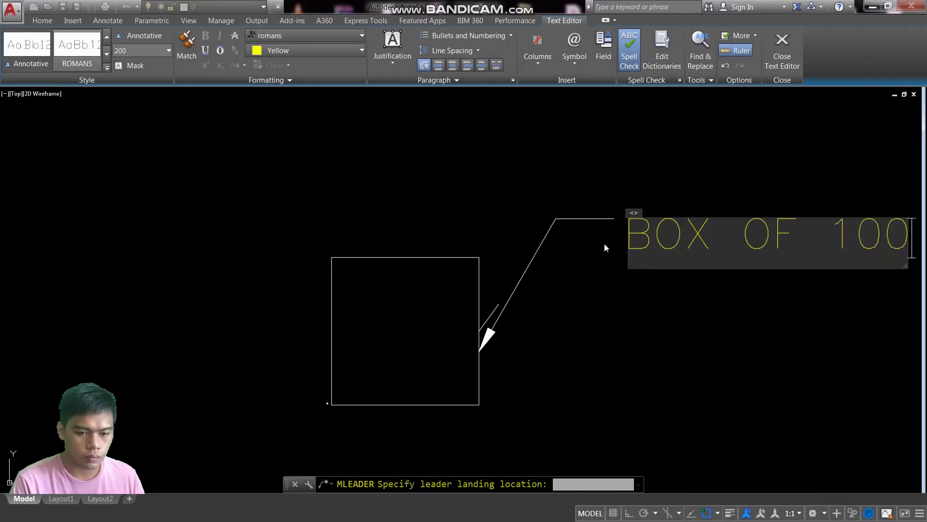
{"action": "left_click", "coordinate": [474, 296]}
{"action": "scroll", "coordinate": [473, 295], "scroll_direction": "down", "scroll_amount": 4}
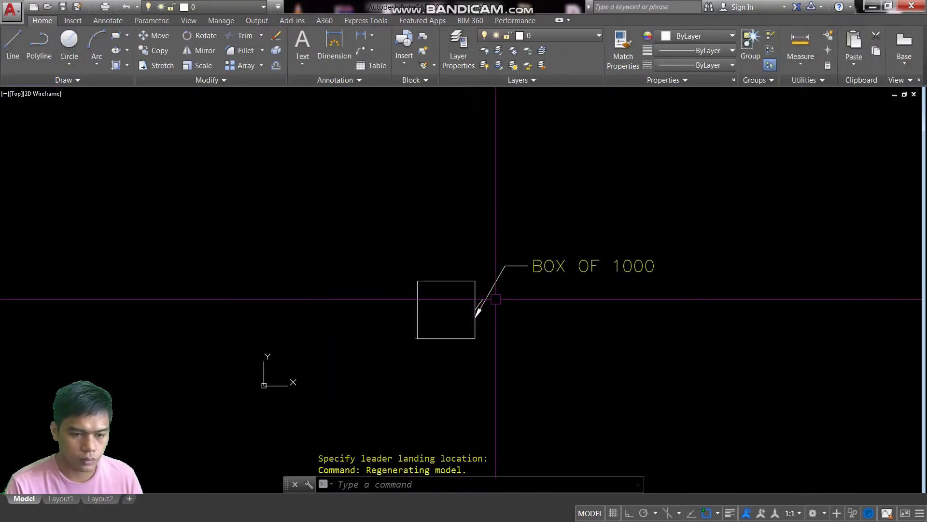
{"action": "scroll", "coordinate": [465, 301], "scroll_direction": "up", "scroll_amount": 2}
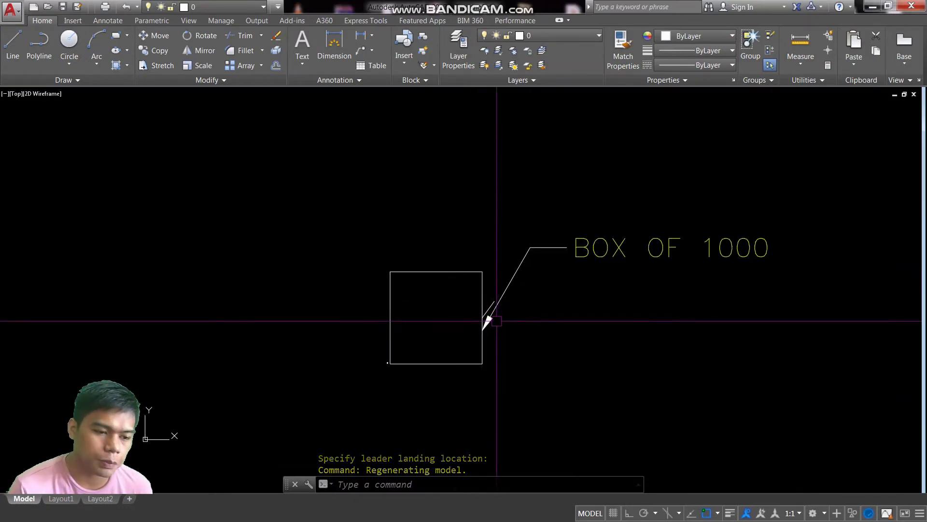
{"action": "scroll", "coordinate": [604, 243], "scroll_direction": "up", "scroll_amount": 2}
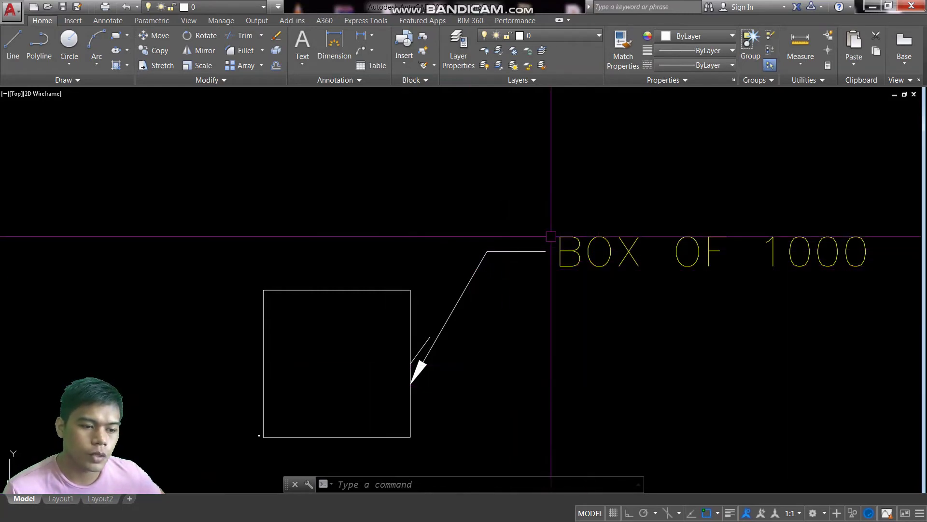
{"action": "scroll", "coordinate": [553, 236], "scroll_direction": "down", "scroll_amount": 4}
{"action": "scroll", "coordinate": [433, 298], "scroll_direction": "up", "scroll_amount": 8}
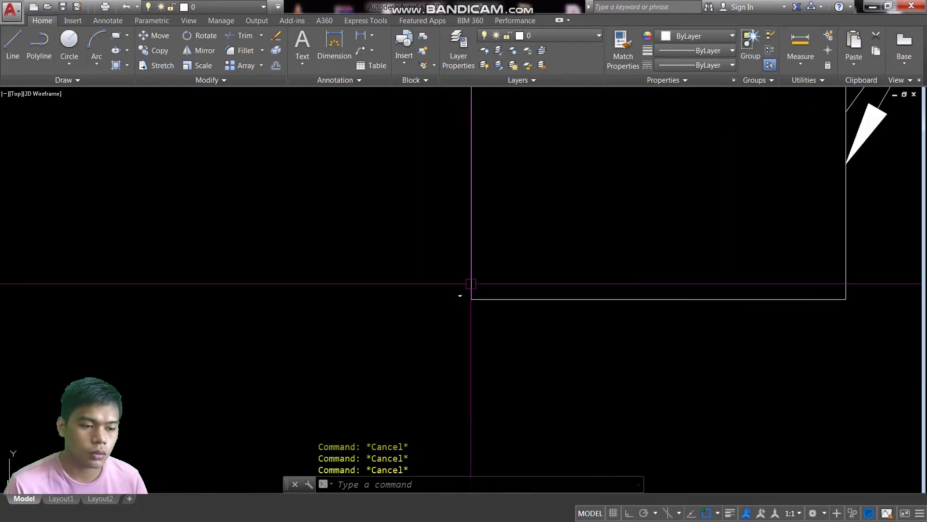
- Cancel a stray selection and an unfinished first move attempt
{"action": "left_click", "coordinate": [437, 263]}
{"action": "scroll", "coordinate": [451, 234], "scroll_direction": "down", "scroll_amount": 5}
{"action": "key", "text": "Escape"}
{"action": "key", "text": "Escape"}
{"action": "key", "text": "Escape"}
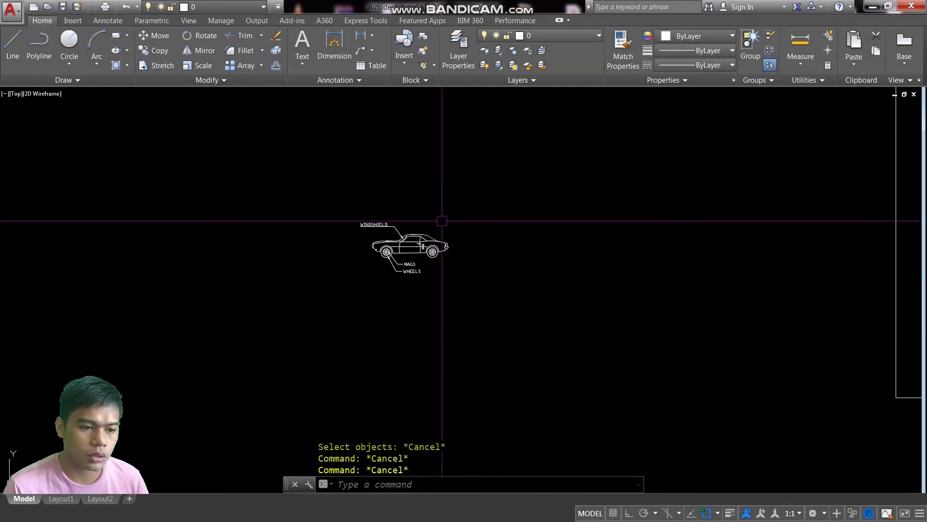
{"action": "scroll", "coordinate": [367, 222], "scroll_direction": "up", "scroll_amount": 6}
{"action": "type", "text": "m"}
{"action": "key", "text": "Return"}
{"action": "key", "text": "Escape"}
{"action": "key", "text": "Escape"}
{"action": "scroll", "coordinate": [429, 232], "scroll_direction": "down", "scroll_amount": 5}
{"action": "scroll", "coordinate": [480, 283], "scroll_direction": "up", "scroll_amount": 3}
{"action": "key", "text": "s"}
{"action": "key", "text": "Escape"}
{"action": "key", "text": "Escape"}
- Move the car and its labels next to the BOX OF 1000 square
{"action": "type", "text": "m"}
{"action": "key", "text": "Return"}
{"action": "left_click_drag", "start_coordinate": [566, 341], "coordinate": [263, 174]}
{"action": "key", "text": "Return"}
{"action": "left_click", "coordinate": [437, 256]}
{"action": "scroll", "coordinate": [434, 240], "scroll_direction": "down", "scroll_amount": 5}
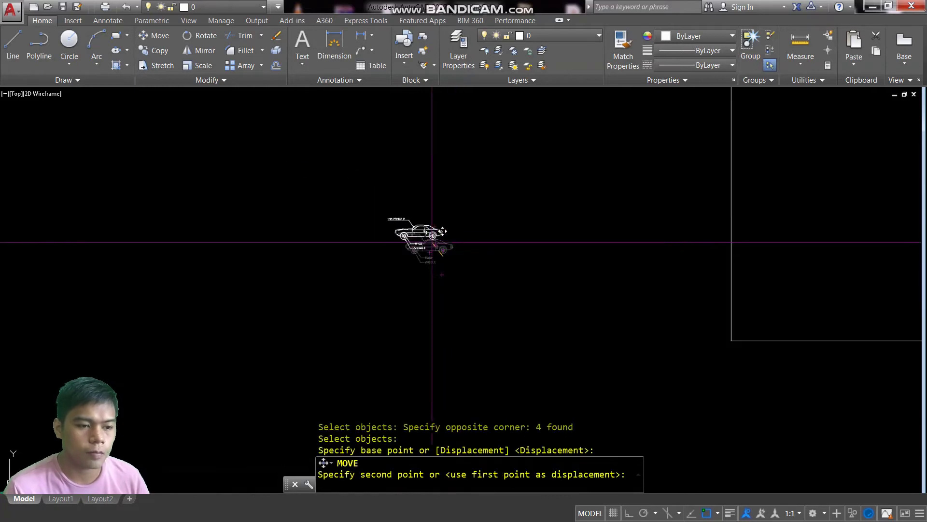
{"action": "scroll", "coordinate": [530, 303], "scroll_direction": "up", "scroll_amount": 5}
{"action": "scroll", "coordinate": [473, 311], "scroll_direction": "down", "scroll_amount": 5}
{"action": "scroll", "coordinate": [321, 275], "scroll_direction": "up", "scroll_amount": 5}
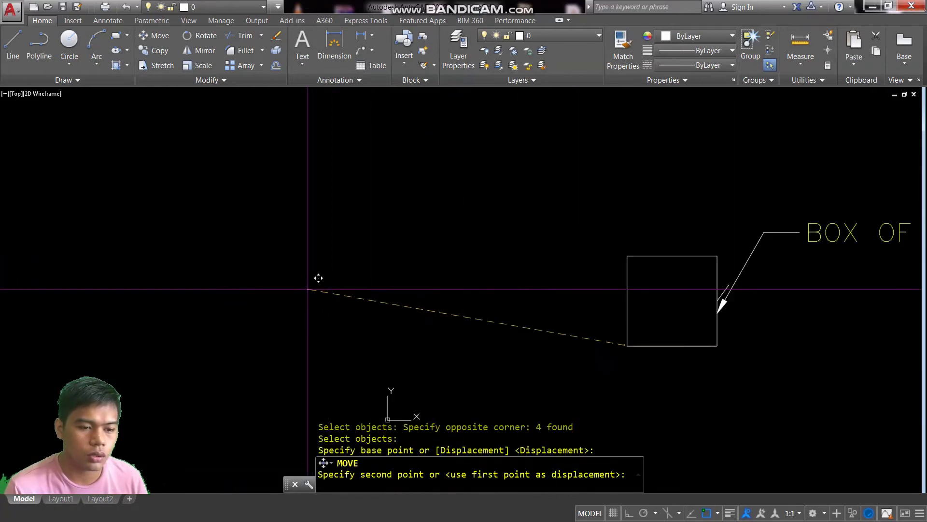
{"action": "left_click", "coordinate": [341, 236]}
{"action": "scroll", "coordinate": [341, 236], "scroll_direction": "down", "scroll_amount": 5}
{"action": "middle_click_drag", "start_coordinate": [335, 258], "coordinate": [469, 265]}
- Scale the car and its three labels by 1000 about the front wheel
{"action": "type", "text": "sc"}
{"action": "key", "text": "Return"}
{"action": "left_click_drag", "start_coordinate": [586, 232], "coordinate": [656, 317]}
{"action": "scroll", "coordinate": [593, 271], "scroll_direction": "up", "scroll_amount": 5}
{"action": "key", "text": "Return"}
{"action": "left_click", "coordinate": [606, 359]}
{"action": "type", "text": "1"}
{"action": "key", "text": "Return"}
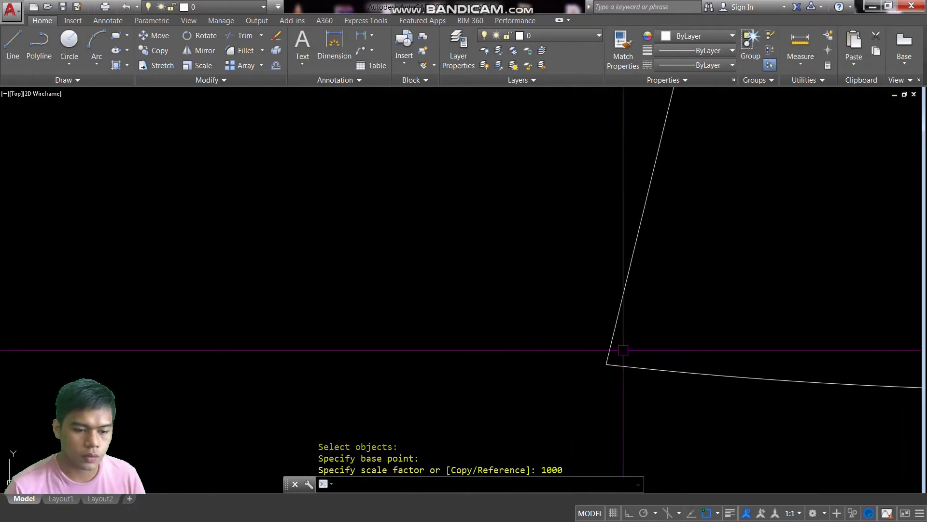
{"action": "scroll", "coordinate": [623, 349], "scroll_direction": "down", "scroll_amount": 3}
{"action": "scroll", "coordinate": [387, 381], "scroll_direction": "down", "scroll_amount": 5}
{"action": "scroll", "coordinate": [435, 381], "scroll_direction": "up", "scroll_amount": 3}
{"action": "scroll", "coordinate": [365, 380], "scroll_direction": "up", "scroll_amount": 2}
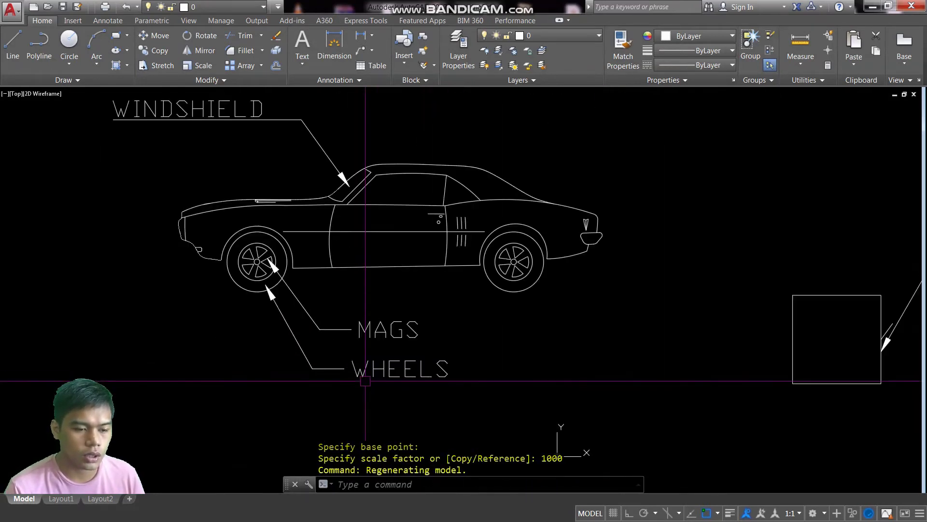
{"action": "scroll", "coordinate": [416, 368], "scroll_direction": "down", "scroll_amount": 2}
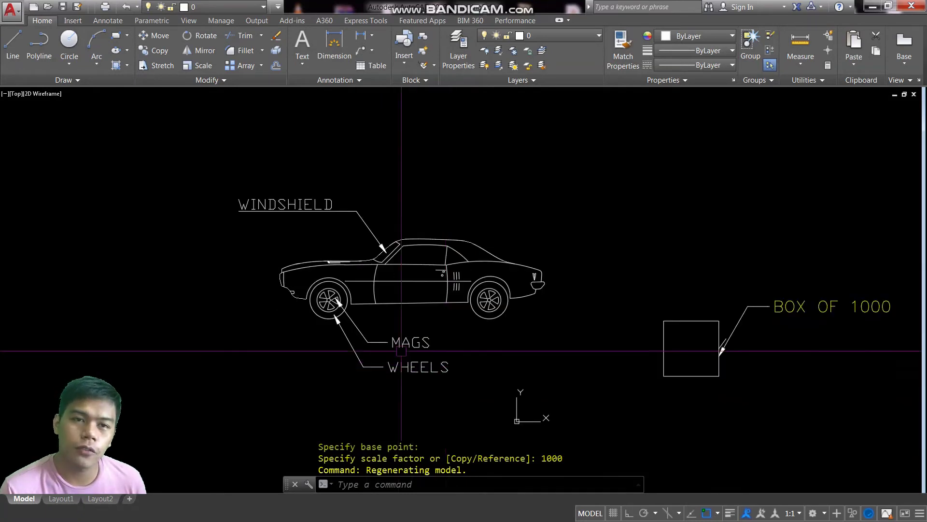
{"action": "left_click", "coordinate": [361, 50]}
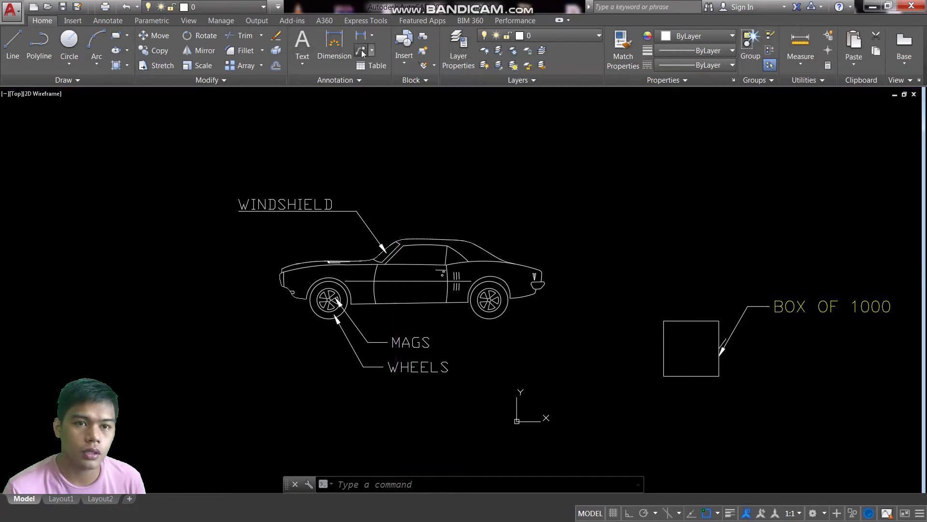
- Add a WHEELS multileader snapped nearest to the front tyre, landing below-left
{"action": "scroll", "coordinate": [312, 297], "scroll_direction": "up", "scroll_amount": 3}
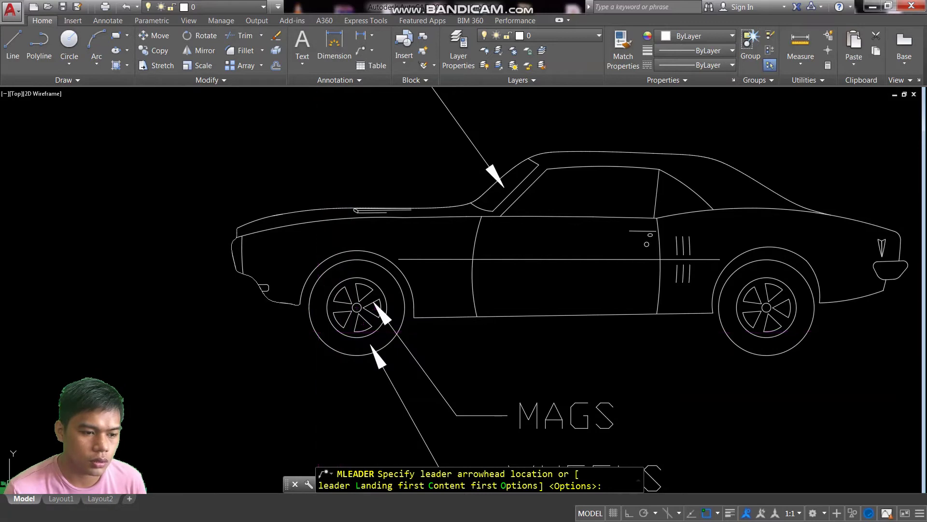
{"action": "left_click", "coordinate": [309, 307]}
{"action": "scroll", "coordinate": [309, 308], "scroll_direction": "down", "scroll_amount": 3}
{"action": "scroll", "coordinate": [290, 338], "scroll_direction": "down", "scroll_amount": 2}
{"action": "scroll", "coordinate": [258, 386], "scroll_direction": "up", "scroll_amount": 5}
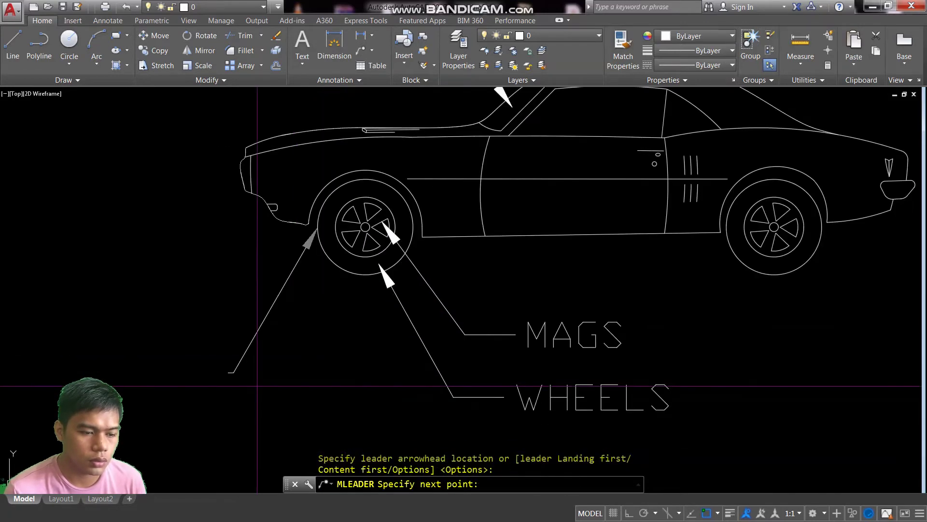
{"action": "key", "text": "Escape"}
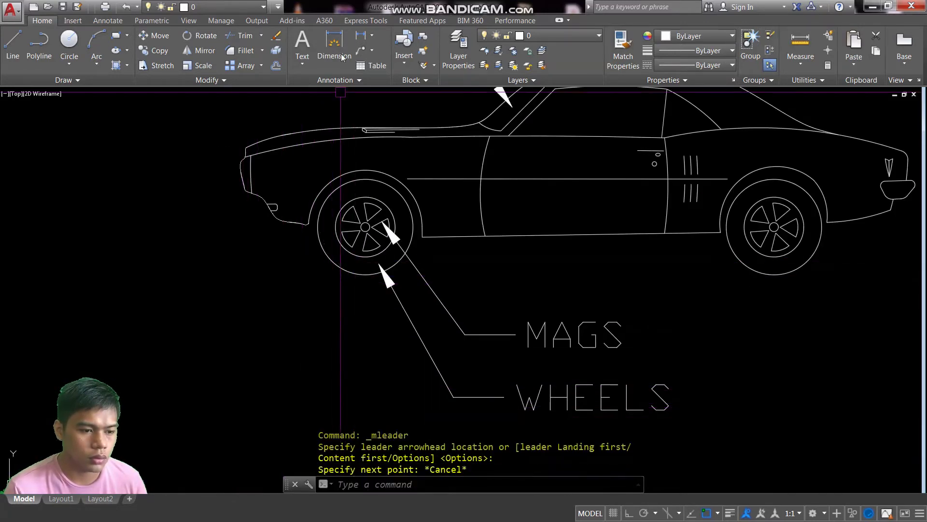
{"action": "key", "text": "Return"}
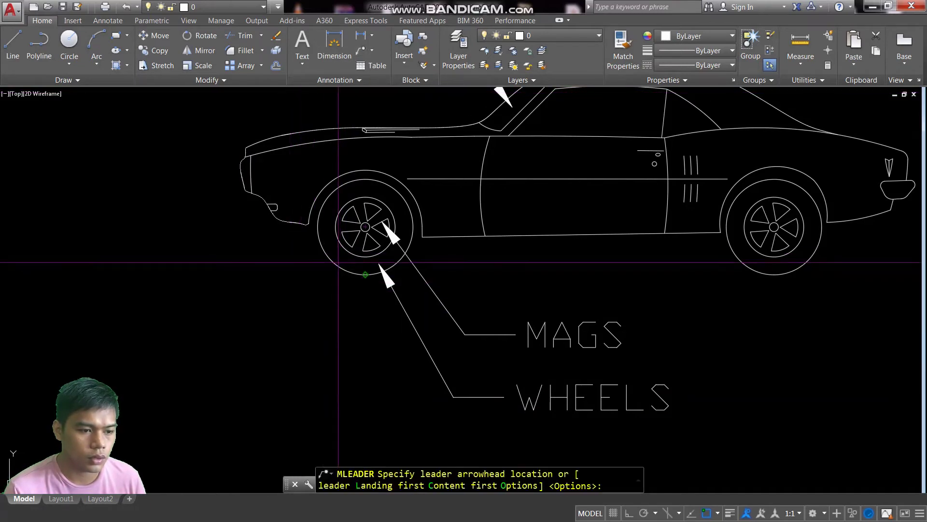
{"action": "type", "text": "NEA"}
{"action": "key", "text": "Return"}
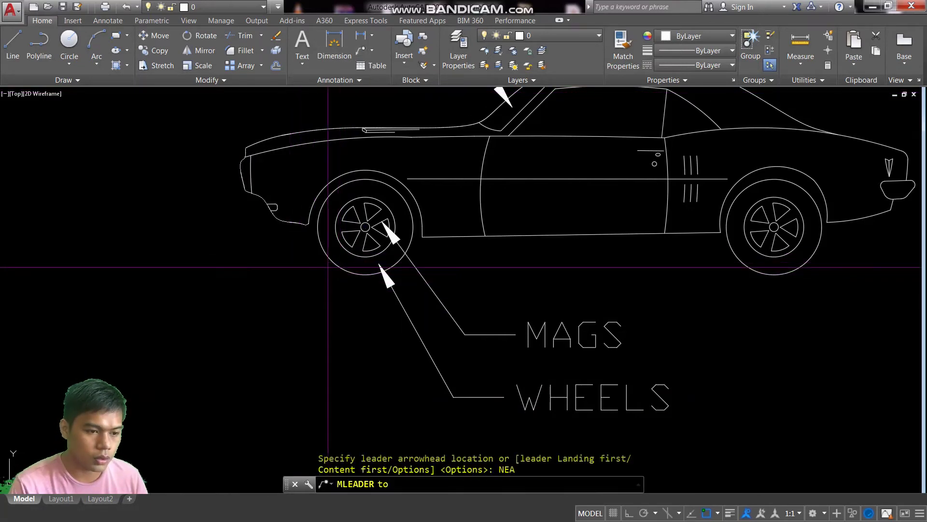
{"action": "left_click", "coordinate": [332, 266]}
{"action": "left_click", "coordinate": [256, 396]}
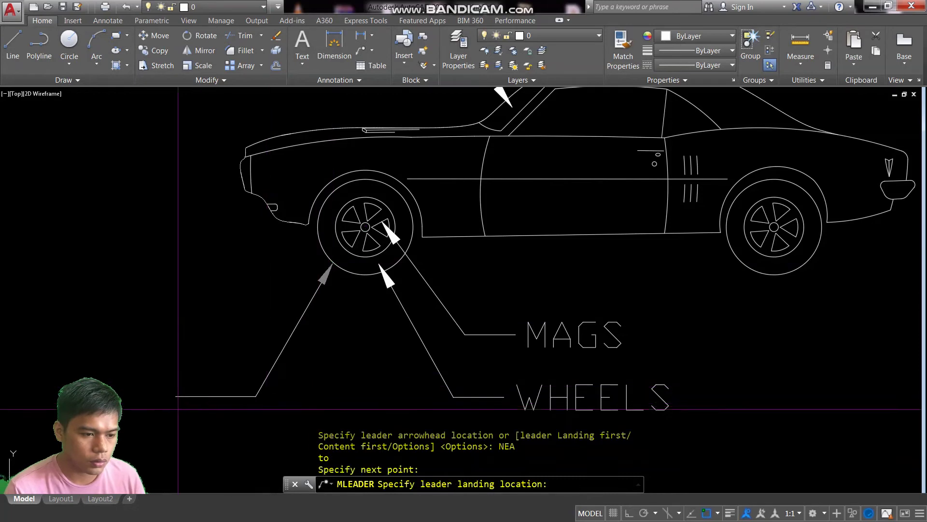
{"action": "left_click", "coordinate": [154, 411]}
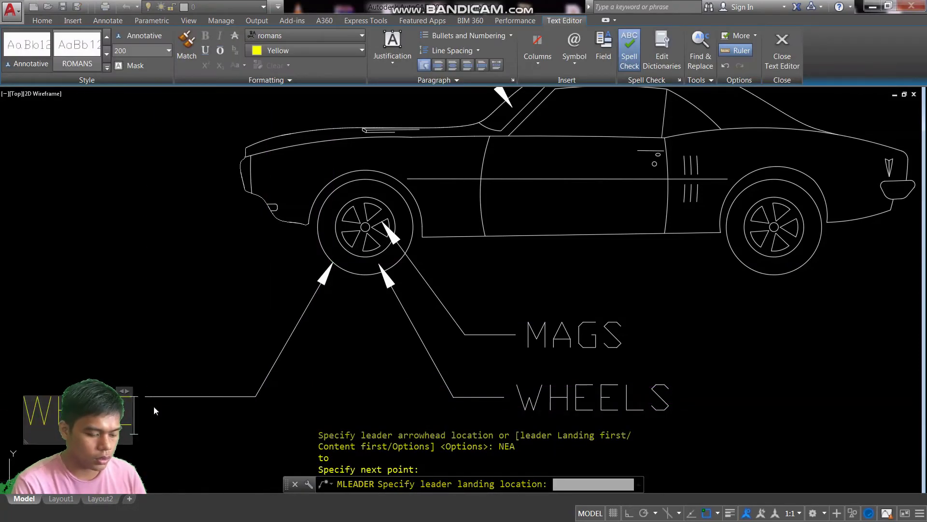
{"action": "type", "text": "WHEELS"}
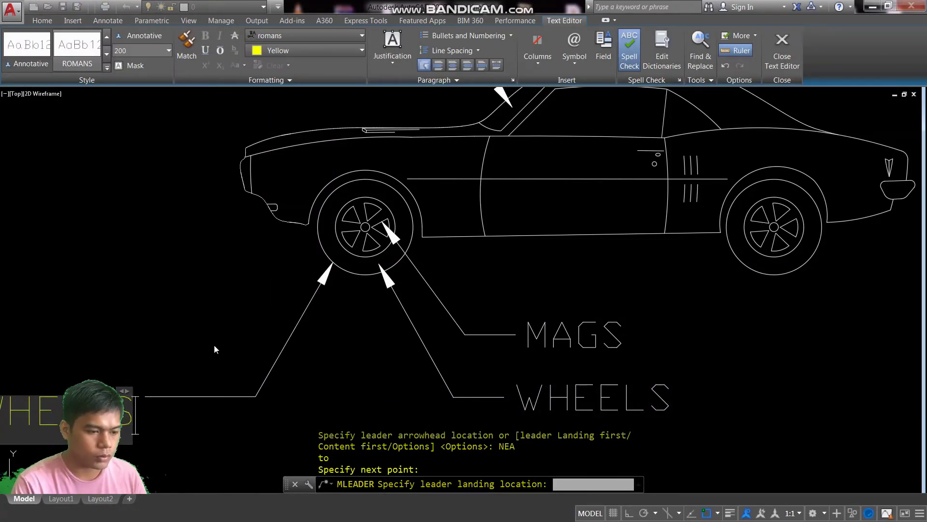
{"action": "left_click", "coordinate": [206, 365]}
{"action": "scroll", "coordinate": [401, 320], "scroll_direction": "down", "scroll_amount": 4}
{"action": "scroll", "coordinate": [400, 320], "scroll_direction": "up", "scroll_amount": 3}
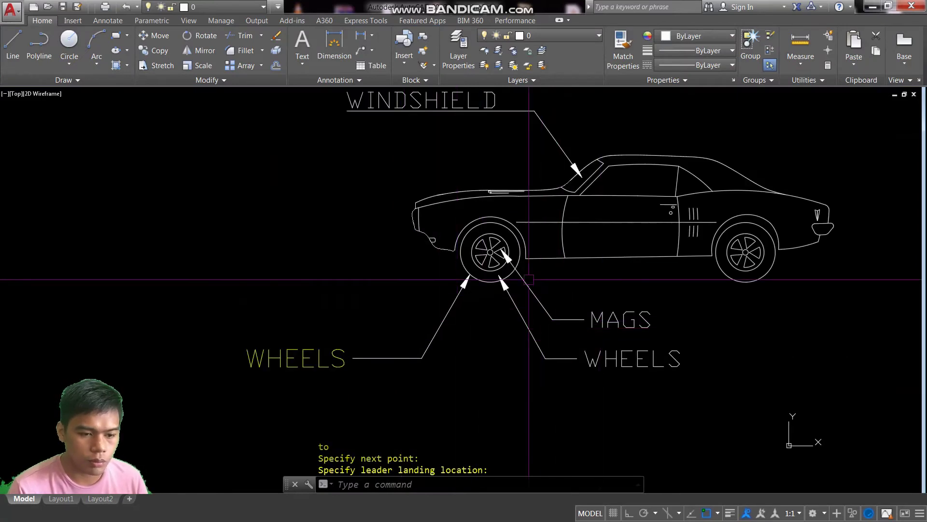
{"action": "scroll", "coordinate": [483, 290], "scroll_direction": "up", "scroll_amount": 2}
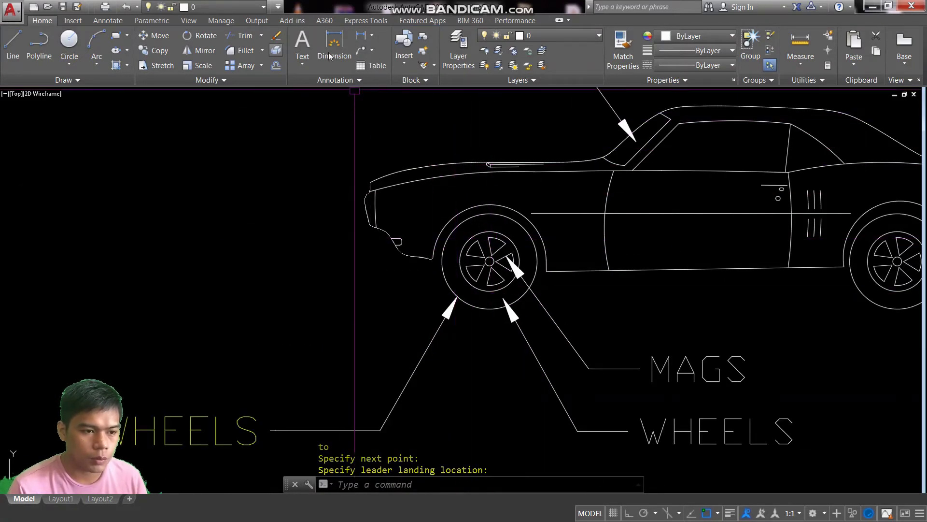
- Add a MAGS multileader pointing at the wheel hub, landing to the left
{"action": "left_click", "coordinate": [361, 50]}
{"action": "scroll", "coordinate": [453, 239], "scroll_direction": "up", "scroll_amount": 4}
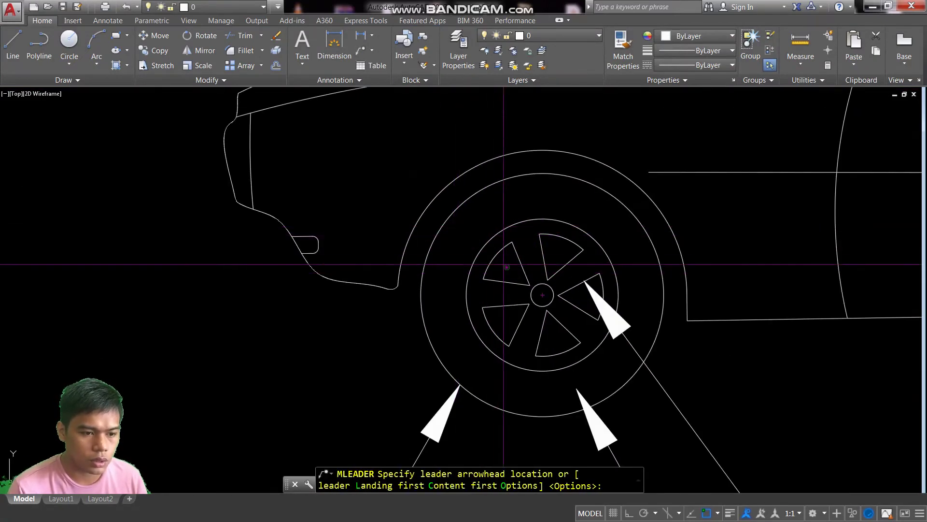
{"action": "scroll", "coordinate": [511, 280], "scroll_direction": "down", "scroll_amount": 1}
{"action": "left_click", "coordinate": [541, 295]}
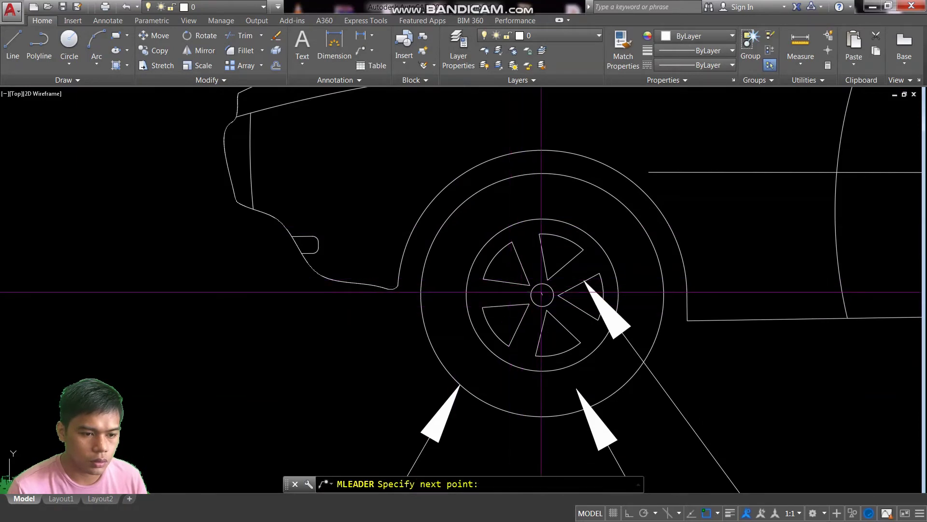
{"action": "scroll", "coordinate": [540, 290], "scroll_direction": "down", "scroll_amount": 4}
{"action": "scroll", "coordinate": [529, 338], "scroll_direction": "down", "scroll_amount": 2}
{"action": "scroll", "coordinate": [543, 334], "scroll_direction": "up", "scroll_amount": 5}
{"action": "key", "text": "Escape"}
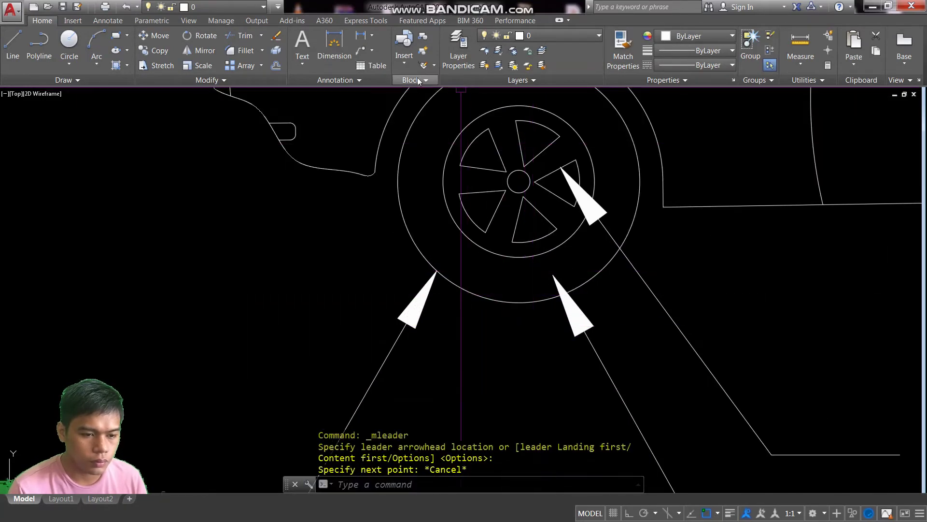
{"action": "left_click", "coordinate": [361, 50]}
{"action": "scroll", "coordinate": [483, 241], "scroll_direction": "down", "scroll_amount": 4}
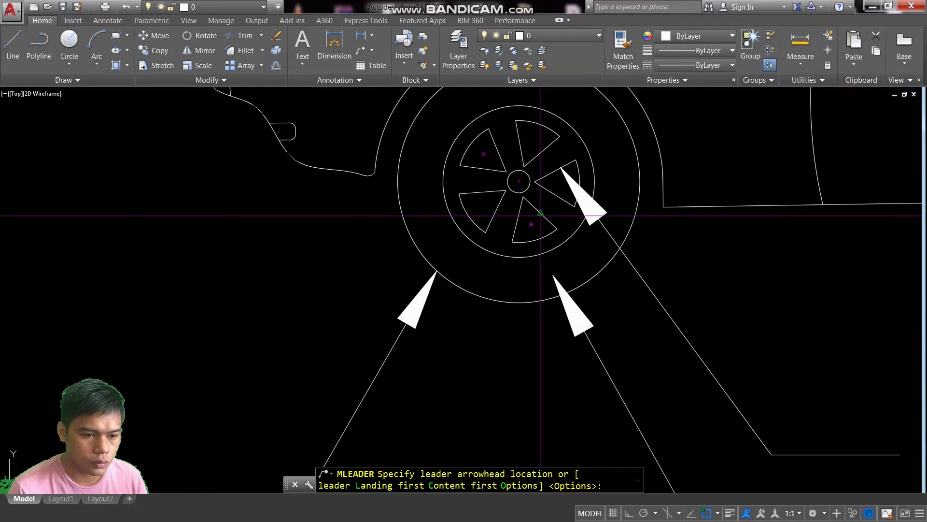
{"action": "left_click", "coordinate": [535, 211]}
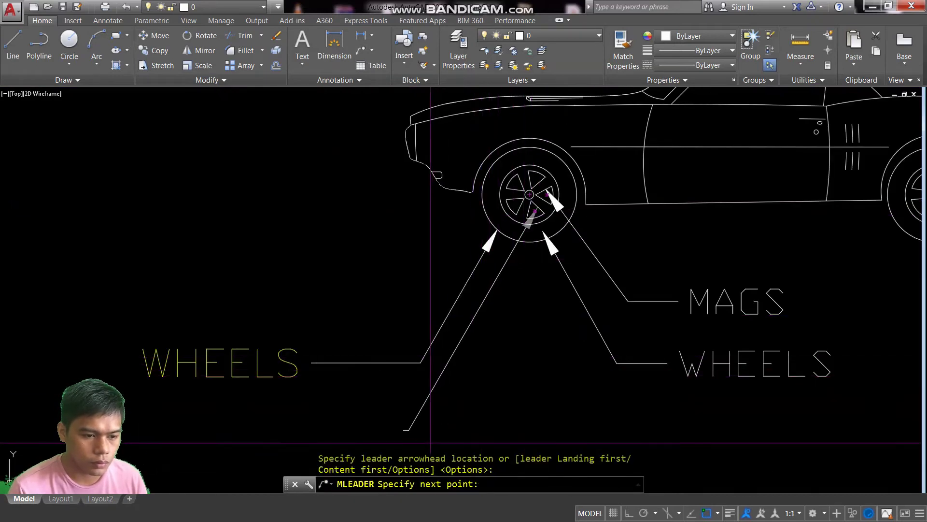
{"action": "left_click", "coordinate": [410, 429]}
{"action": "left_click", "coordinate": [315, 425]}
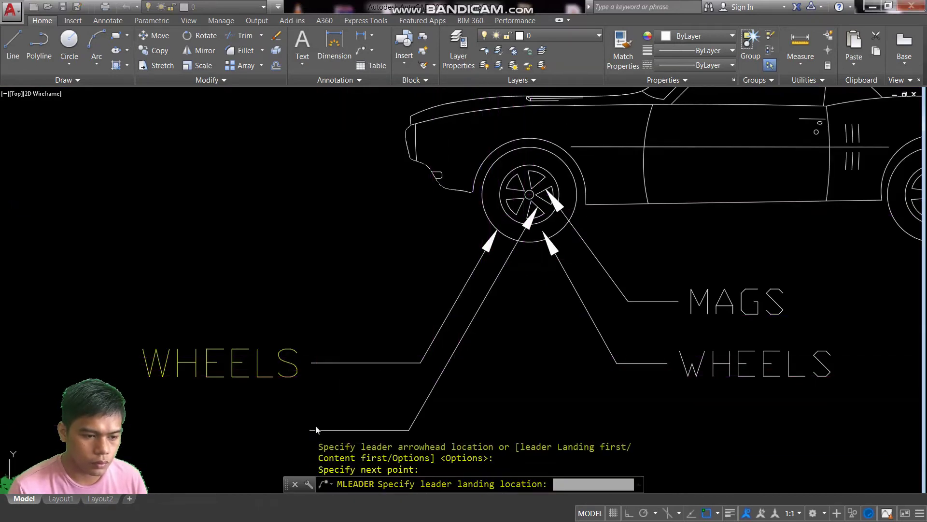
{"action": "type", "text": "MAGS"}
{"action": "left_click", "coordinate": [404, 274]}
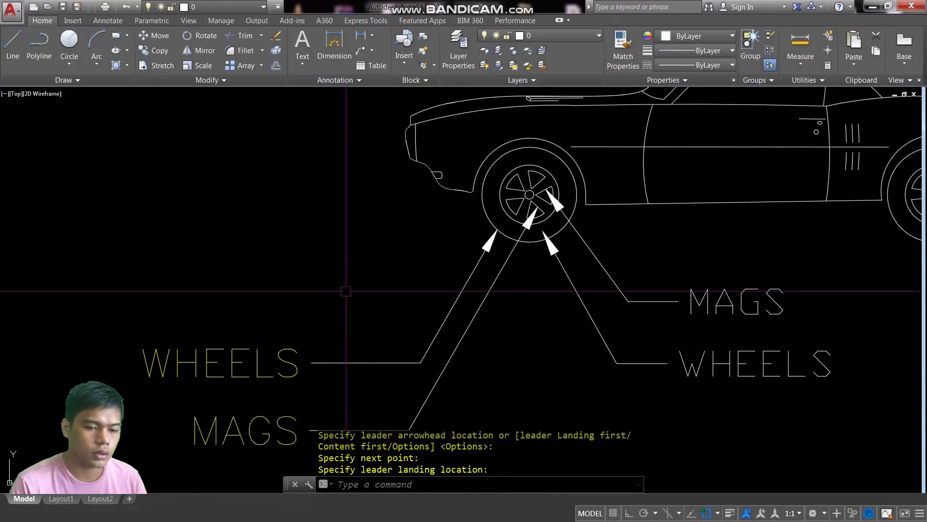
{"action": "scroll", "coordinate": [356, 315], "scroll_direction": "down", "scroll_amount": 5}
{"action": "scroll", "coordinate": [379, 215], "scroll_direction": "up", "scroll_amount": 3}
{"action": "scroll", "coordinate": [396, 217], "scroll_direction": "down", "scroll_amount": 2}
{"action": "scroll", "coordinate": [410, 304], "scroll_direction": "up", "scroll_amount": 2}
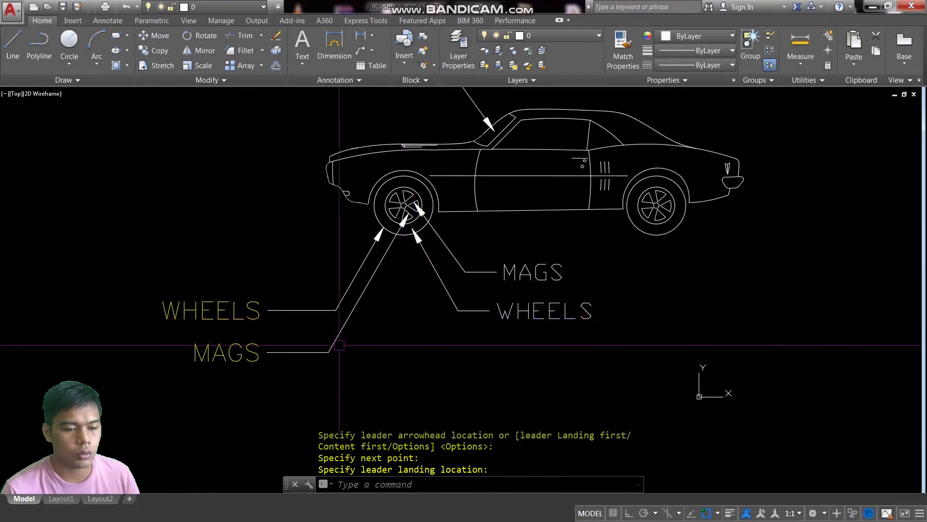
{"action": "scroll", "coordinate": [309, 335], "scroll_direction": "up", "scroll_amount": 2}
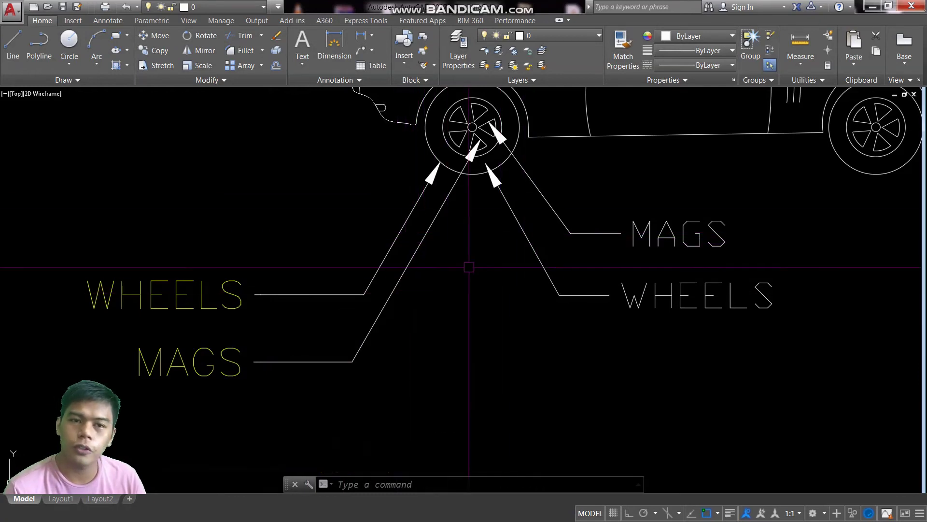
- Adjust the view around the car and cancel a stray WI command entry
{"action": "scroll", "coordinate": [523, 207], "scroll_direction": "up", "scroll_amount": 2}
{"action": "scroll", "coordinate": [546, 262], "scroll_direction": "down", "scroll_amount": 3}
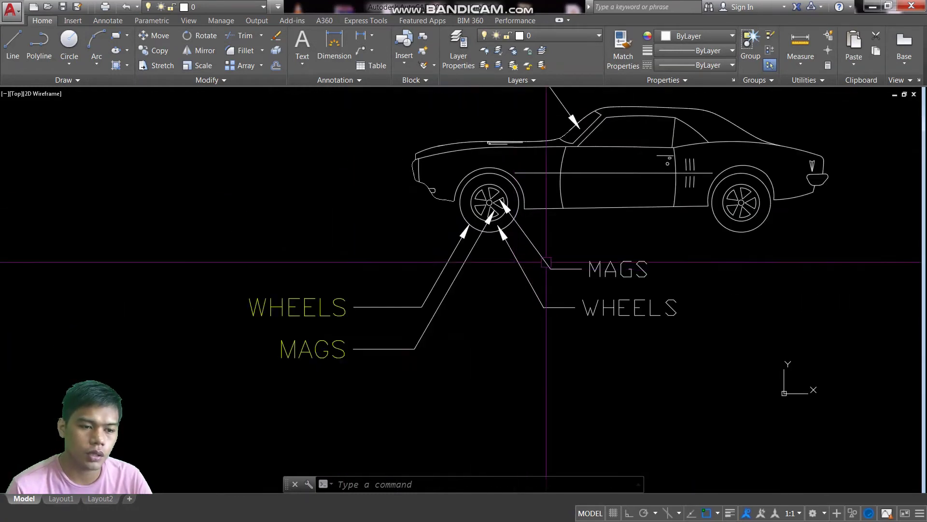
{"action": "scroll", "coordinate": [546, 262], "scroll_direction": "up", "scroll_amount": 2}
{"action": "scroll", "coordinate": [507, 285], "scroll_direction": "down", "scroll_amount": 1}
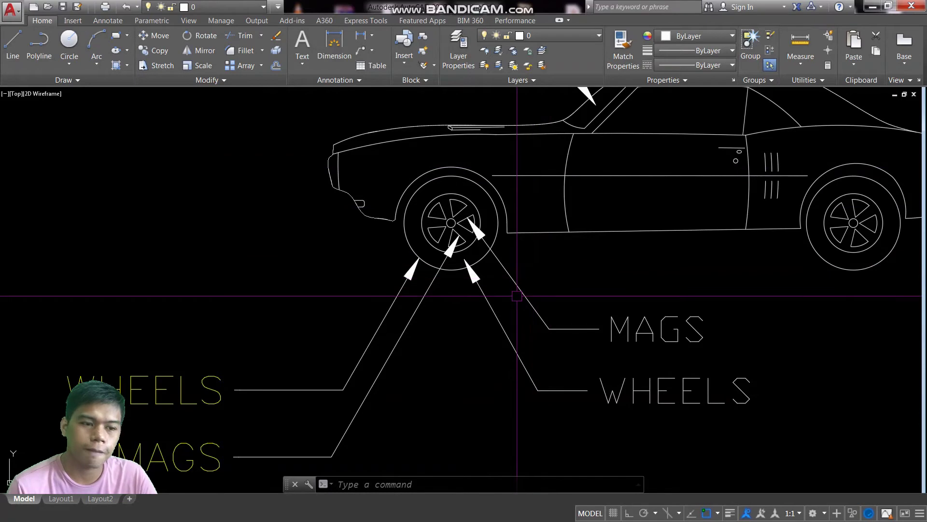
{"action": "scroll", "coordinate": [442, 309], "scroll_direction": "up", "scroll_amount": 3}
{"action": "scroll", "coordinate": [442, 309], "scroll_direction": "down", "scroll_amount": 3}
{"action": "scroll", "coordinate": [440, 285], "scroll_direction": "down", "scroll_amount": 3}
{"action": "scroll", "coordinate": [475, 232], "scroll_direction": "up", "scroll_amount": 2}
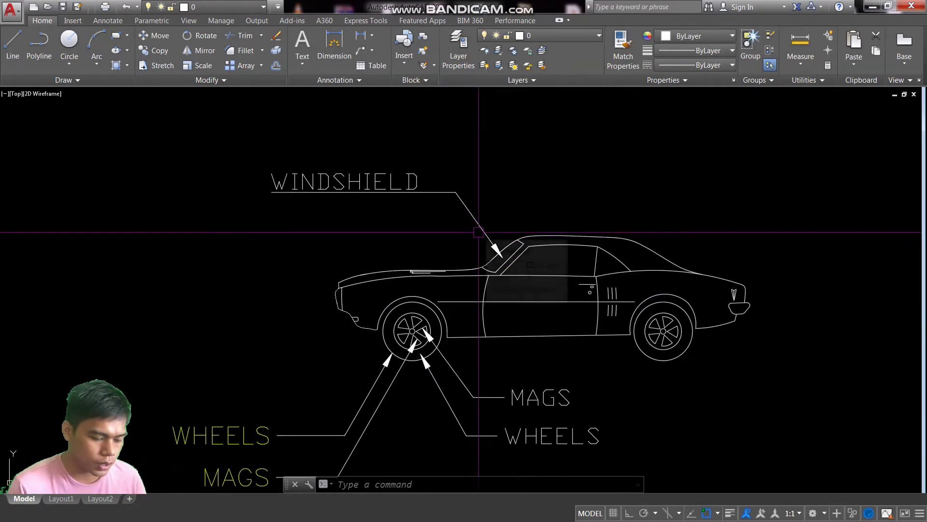
{"action": "type", "text": "WI"}
{"action": "key", "text": "Escape"}
{"action": "key", "text": "Escape"}
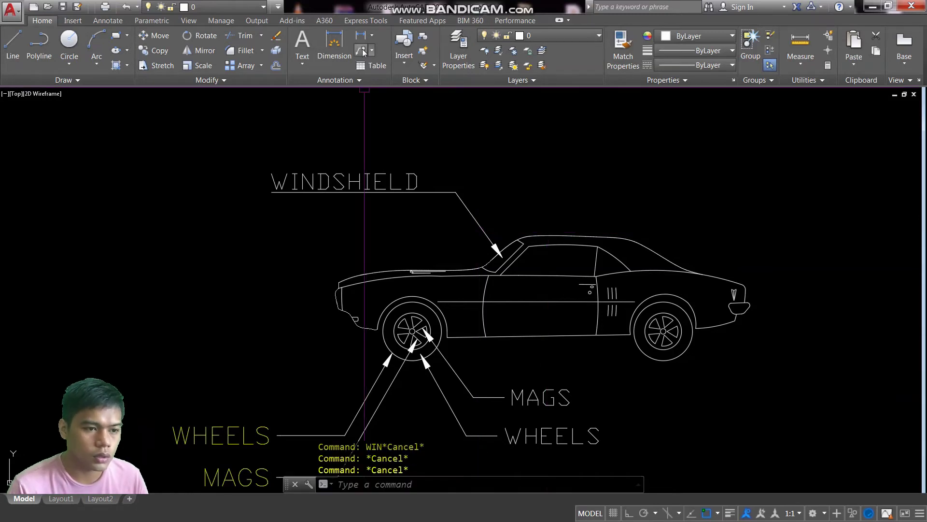
- Add a WINDSHIELD multileader pointing at the windshield, landing above the old label
{"action": "left_click", "coordinate": [364, 51]}
{"action": "scroll", "coordinate": [555, 282], "scroll_direction": "up", "scroll_amount": 3}
{"action": "scroll", "coordinate": [554, 281], "scroll_direction": "up", "scroll_amount": 2}
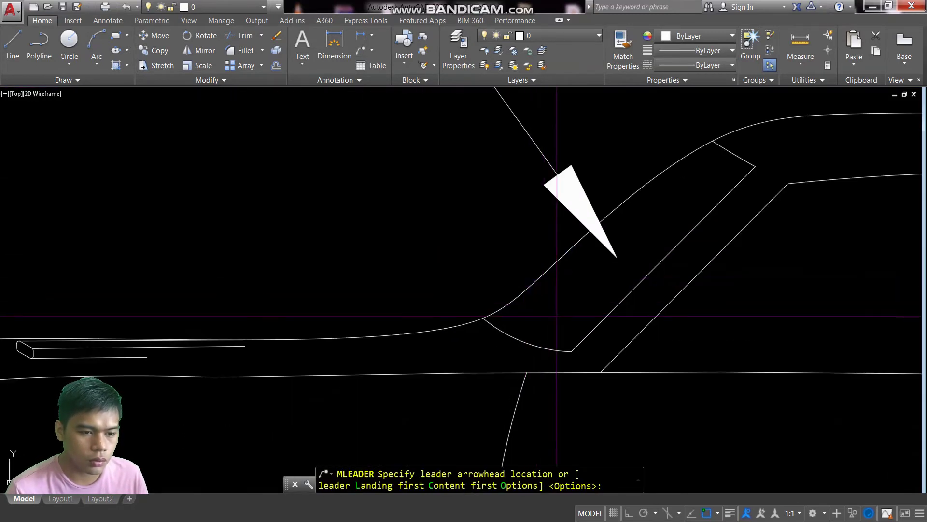
{"action": "left_click", "coordinate": [679, 198]}
{"action": "scroll", "coordinate": [635, 193], "scroll_direction": "down", "scroll_amount": 8}
{"action": "scroll", "coordinate": [623, 202], "scroll_direction": "up", "scroll_amount": 2}
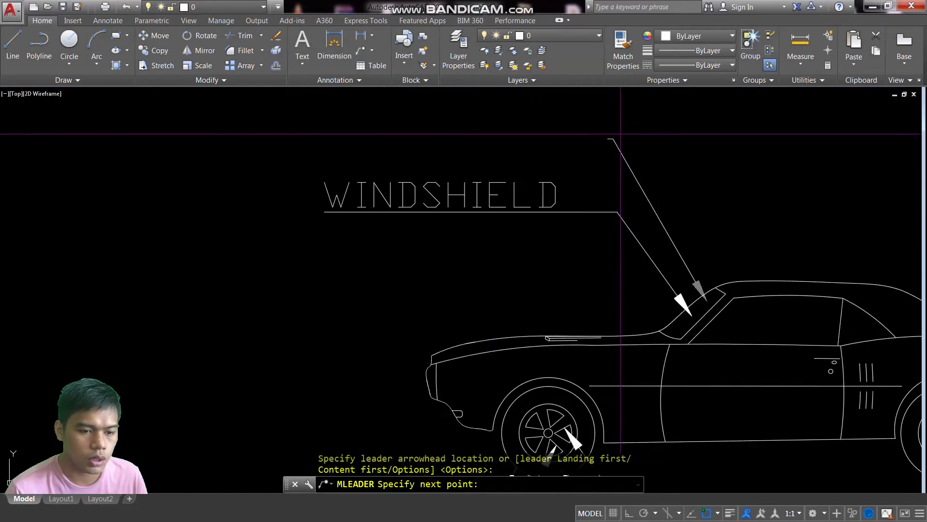
{"action": "scroll", "coordinate": [635, 183], "scroll_direction": "up", "scroll_amount": 2}
{"action": "left_click", "coordinate": [613, 148]}
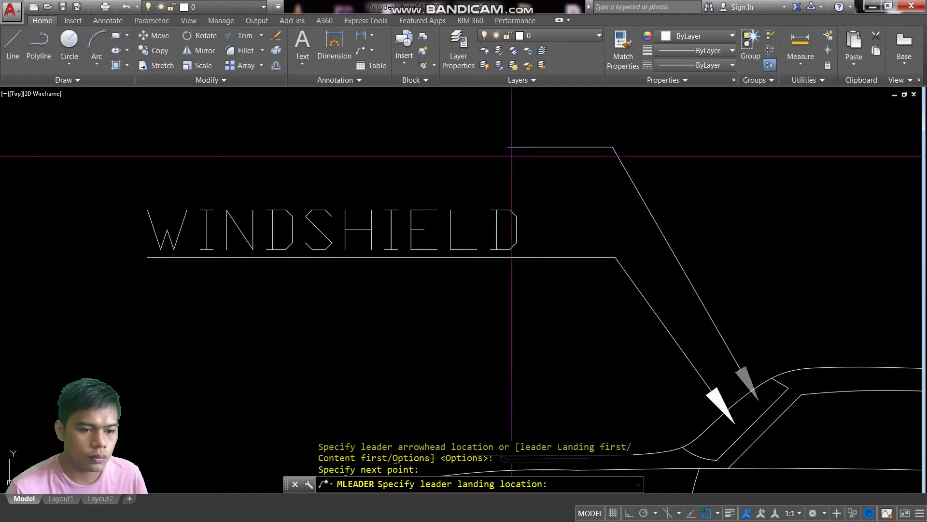
{"action": "left_click", "coordinate": [529, 175]}
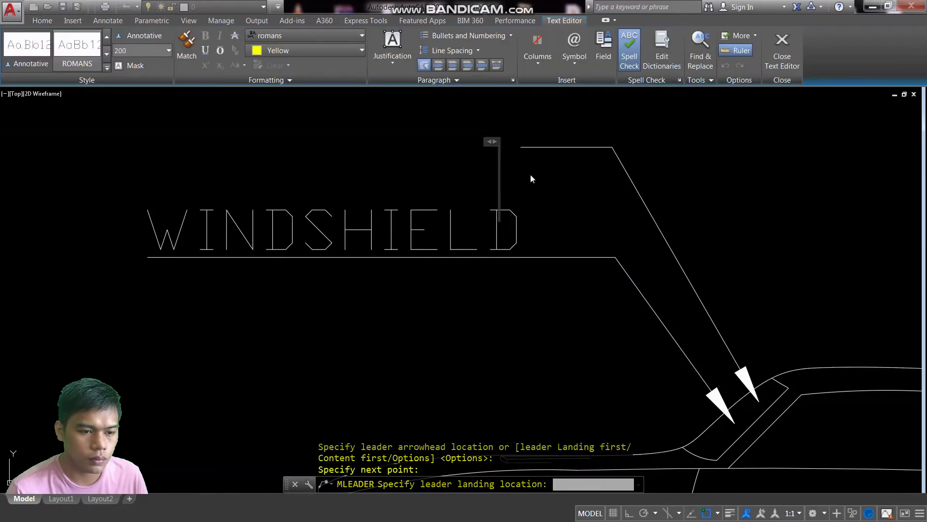
{"action": "type", "text": "WINDSHIEL"}
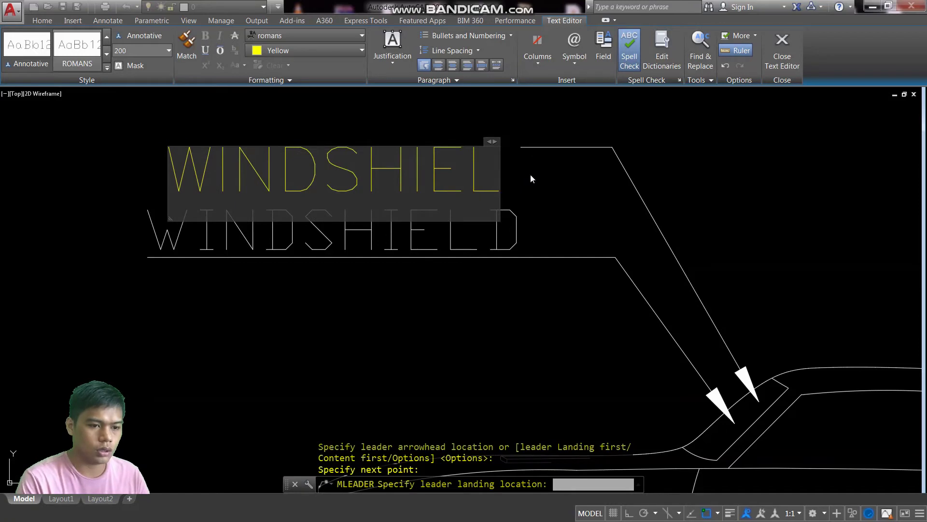
{"action": "type", "text": "D"}
{"action": "left_click", "coordinate": [649, 192]}
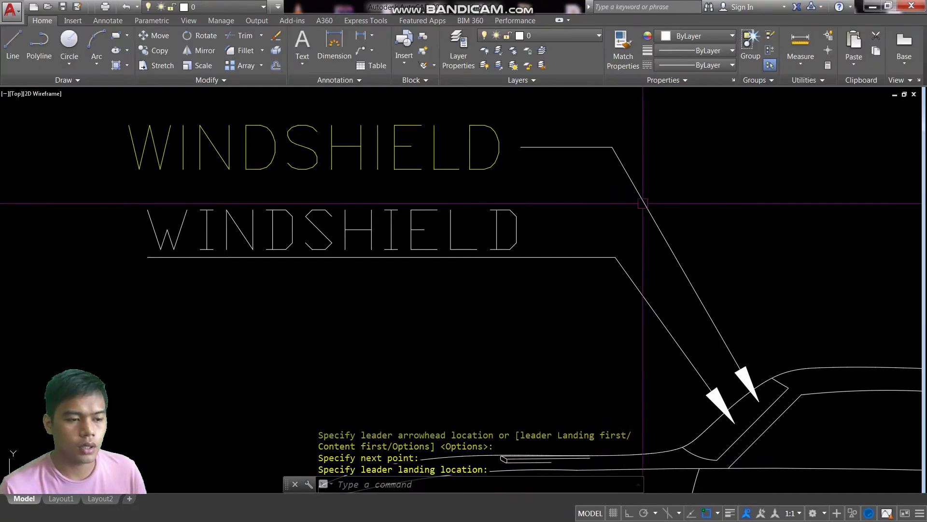
{"action": "scroll", "coordinate": [555, 205], "scroll_direction": "down", "scroll_amount": 5}
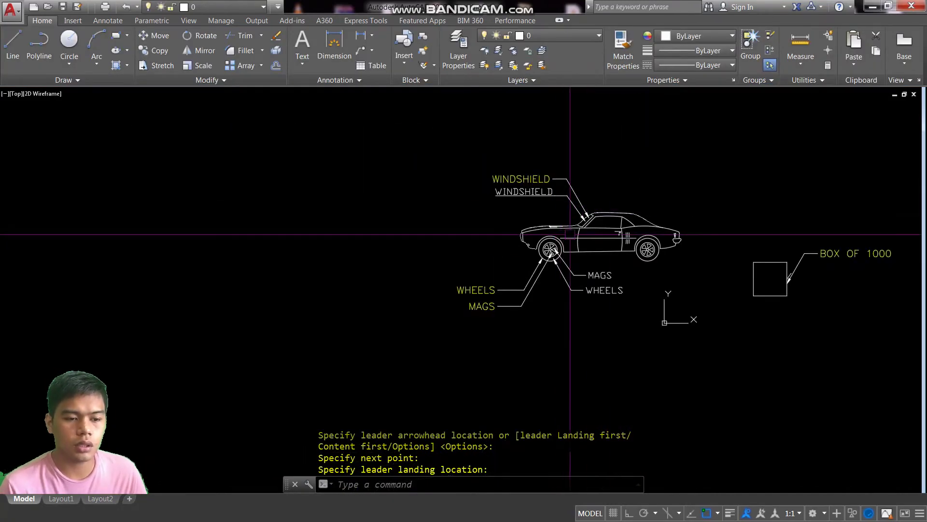
- Open the Multileader Style Manager from the expanded annotation styles, showing MODEL 100 current
{"action": "scroll", "coordinate": [560, 241], "scroll_direction": "up", "scroll_amount": 2}
{"action": "scroll", "coordinate": [599, 261], "scroll_direction": "up", "scroll_amount": 2}
{"action": "scroll", "coordinate": [640, 268], "scroll_direction": "up", "scroll_amount": 2}
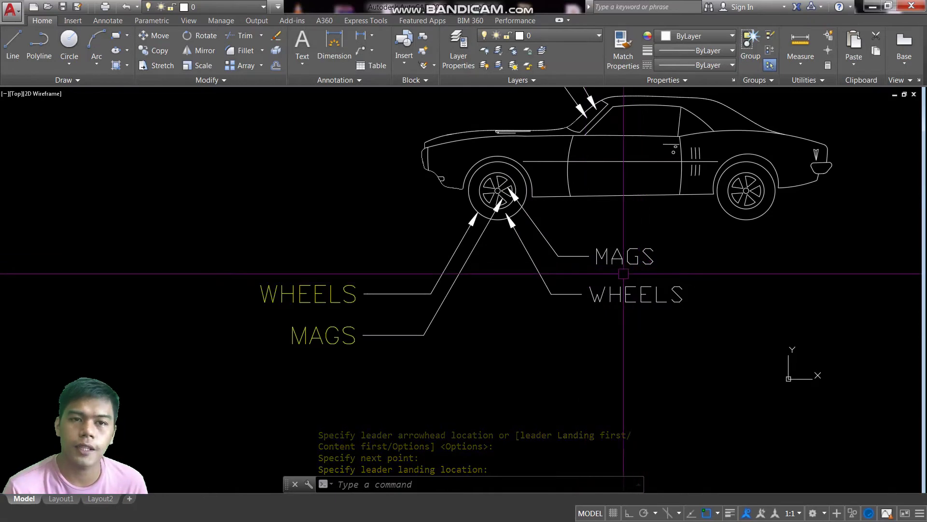
{"action": "scroll", "coordinate": [617, 255], "scroll_direction": "up", "scroll_amount": 4}
{"action": "scroll", "coordinate": [614, 338], "scroll_direction": "down", "scroll_amount": 4}
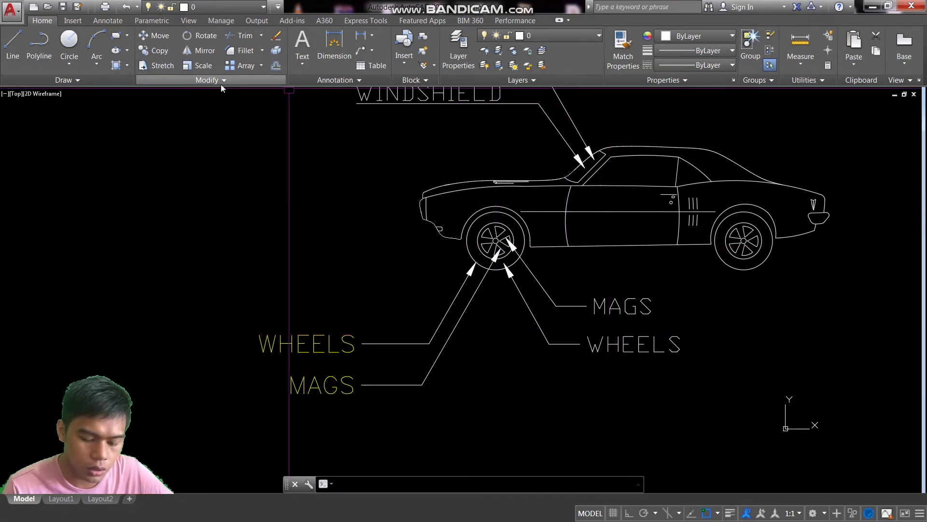
{"action": "left_click", "coordinate": [347, 81]}
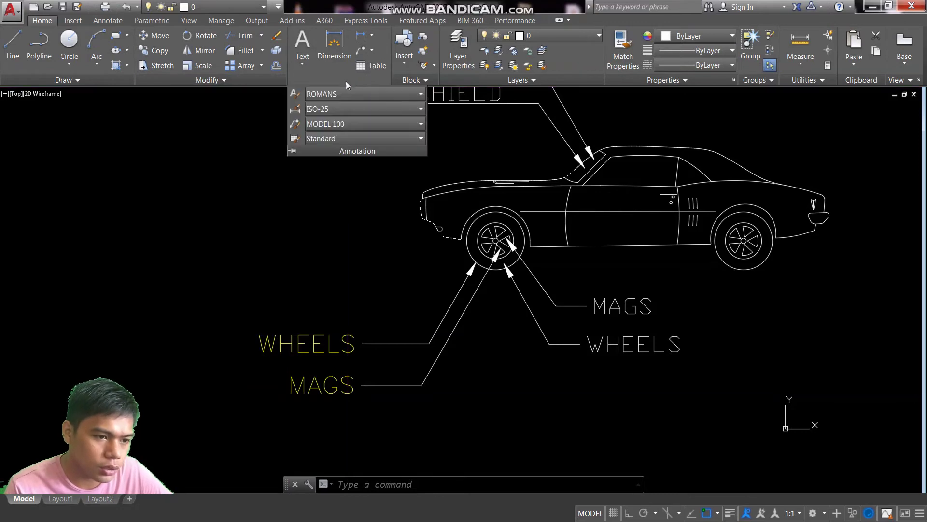
{"action": "left_click", "coordinate": [296, 127]}
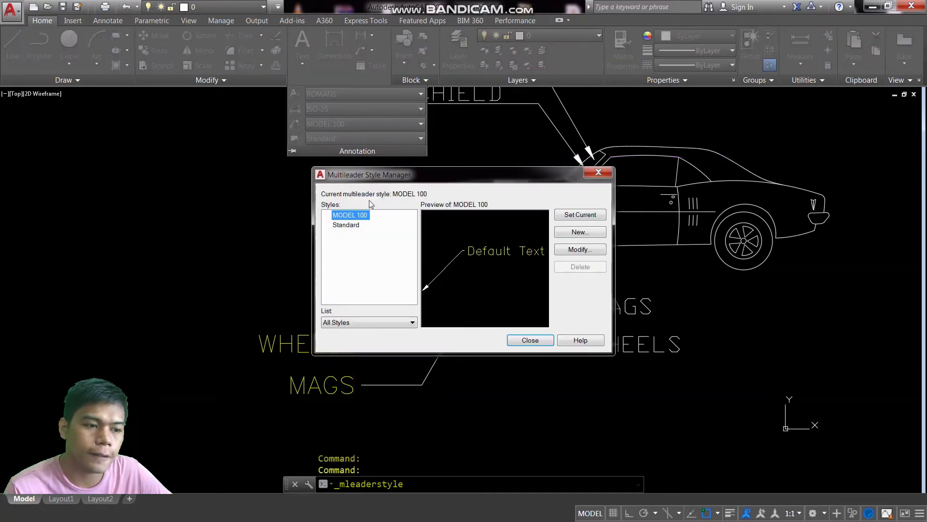
{"action": "left_click", "coordinate": [353, 226]}
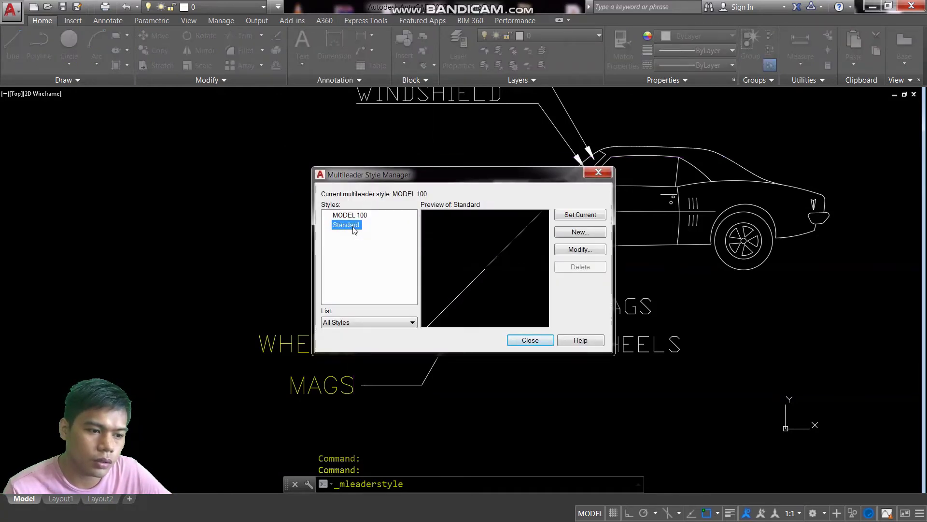
- Create a multileader style named TSH LAYOUT starting from MODEL 100
{"action": "left_click", "coordinate": [582, 233]}
{"action": "type", "text": "TSH LAYOUT"}
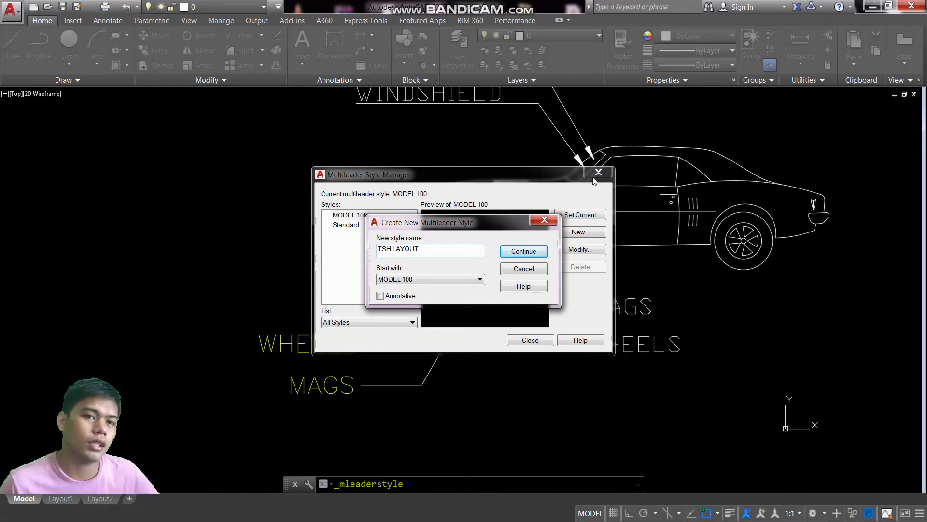
{"action": "left_click", "coordinate": [515, 252]}
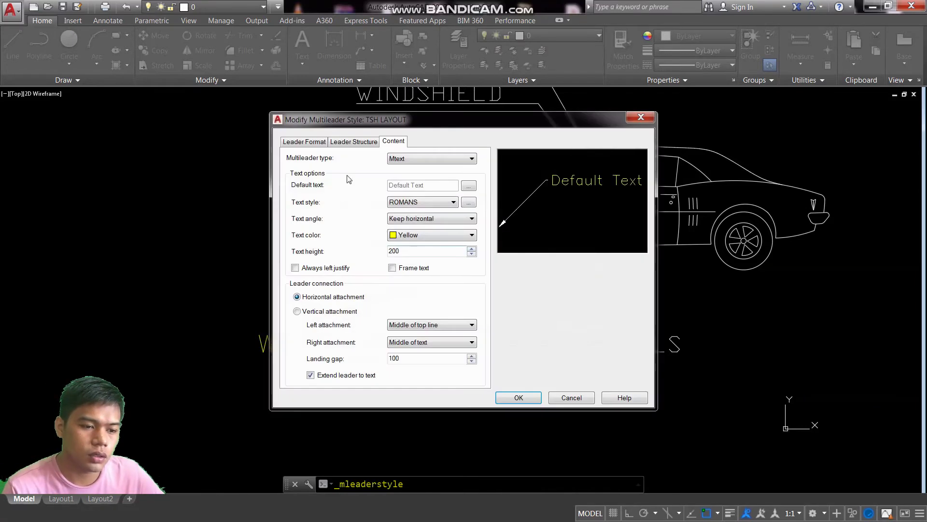
- Give TSH LAYOUT arrowhead 1.7, break size 1.3, landing distance 0.4, text height 2, landing gap 1
{"action": "left_click", "coordinate": [303, 143]}
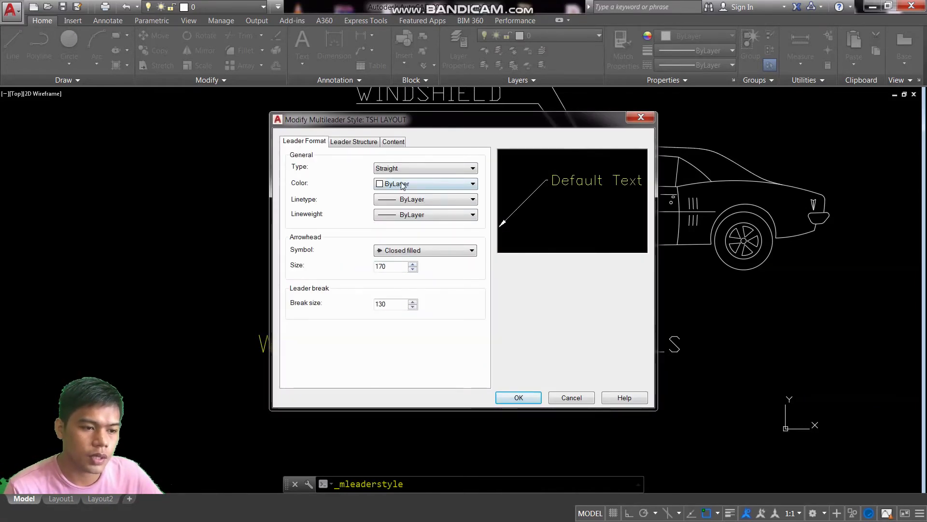
{"action": "double_click", "coordinate": [398, 268]}
{"action": "type", "text": "17"}
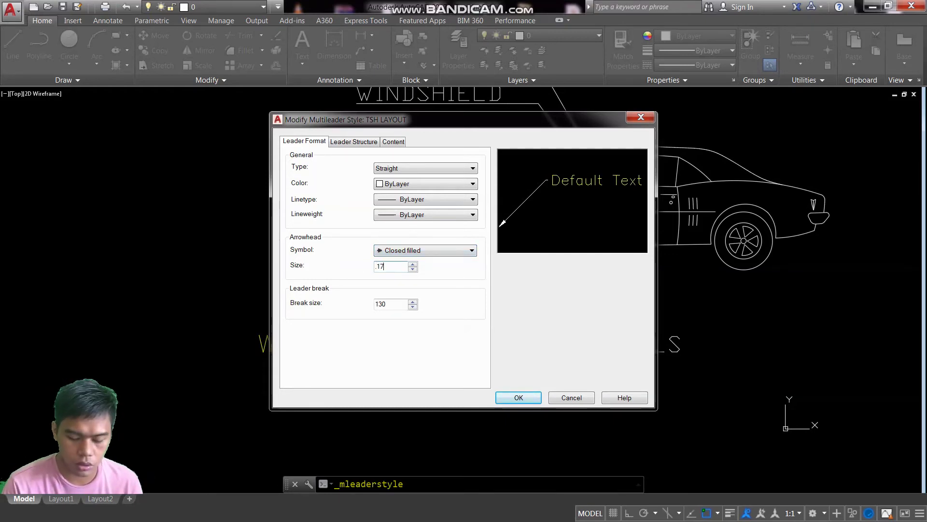
{"action": "left_click", "coordinate": [393, 303]}
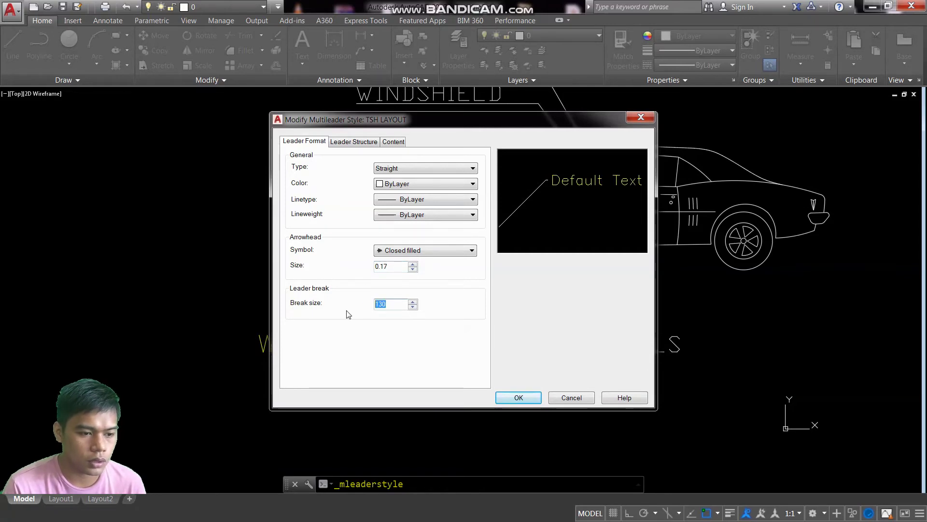
{"action": "type", "text": ".13"}
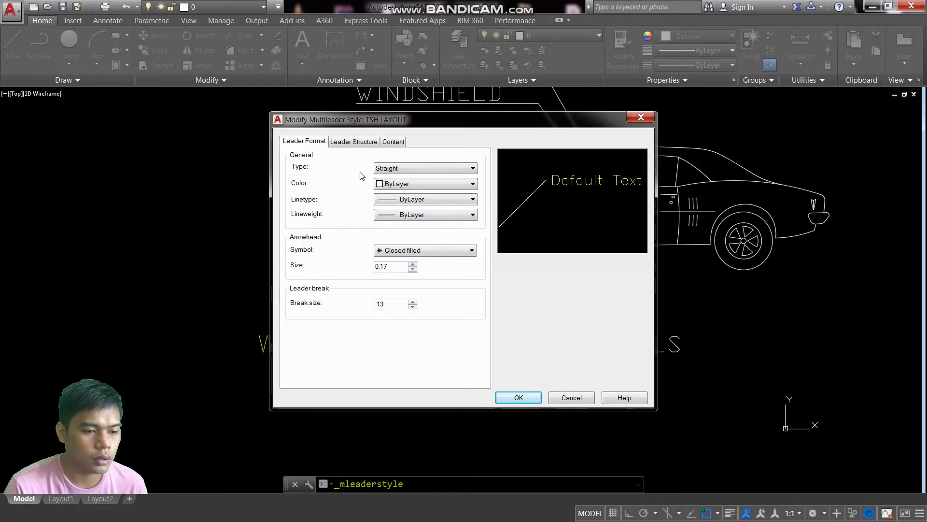
{"action": "left_click", "coordinate": [351, 143]}
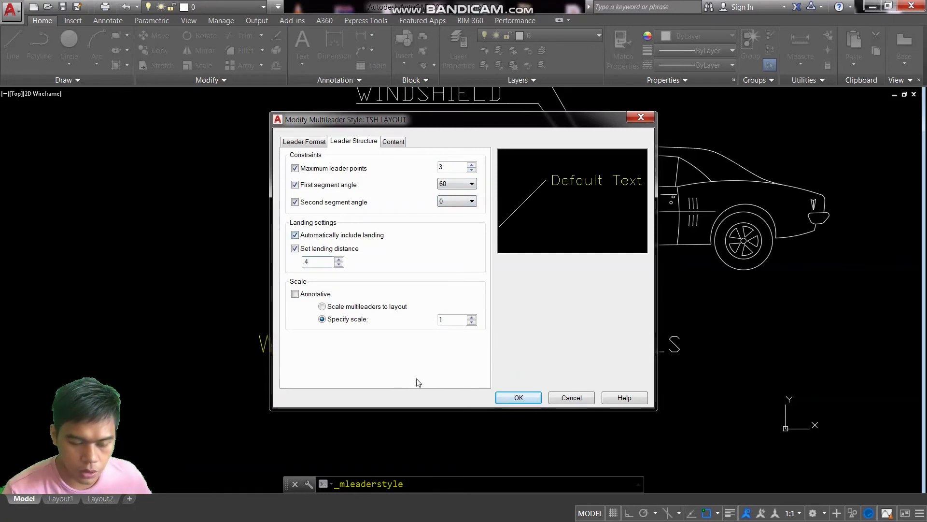
{"action": "left_click", "coordinate": [398, 141]}
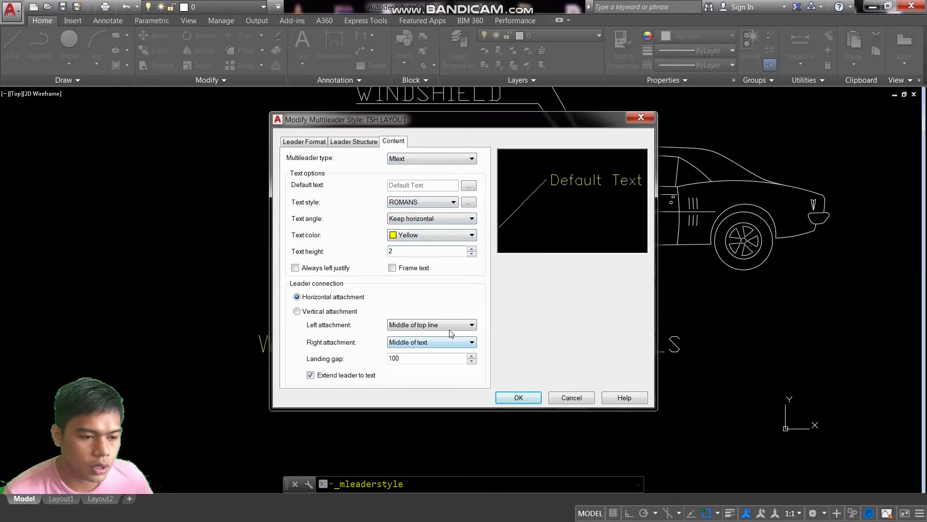
{"action": "left_click_drag", "start_coordinate": [409, 359], "coordinate": [376, 362]}
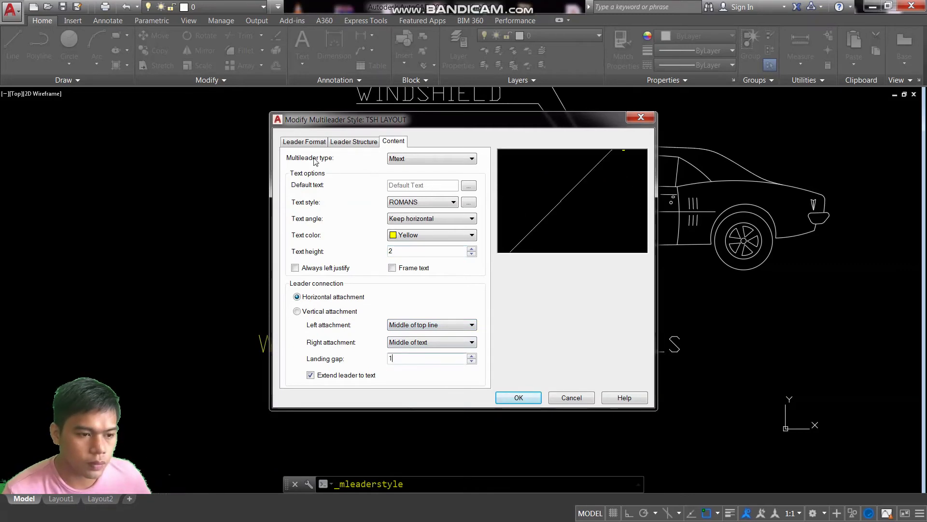
{"action": "left_click", "coordinate": [305, 142]}
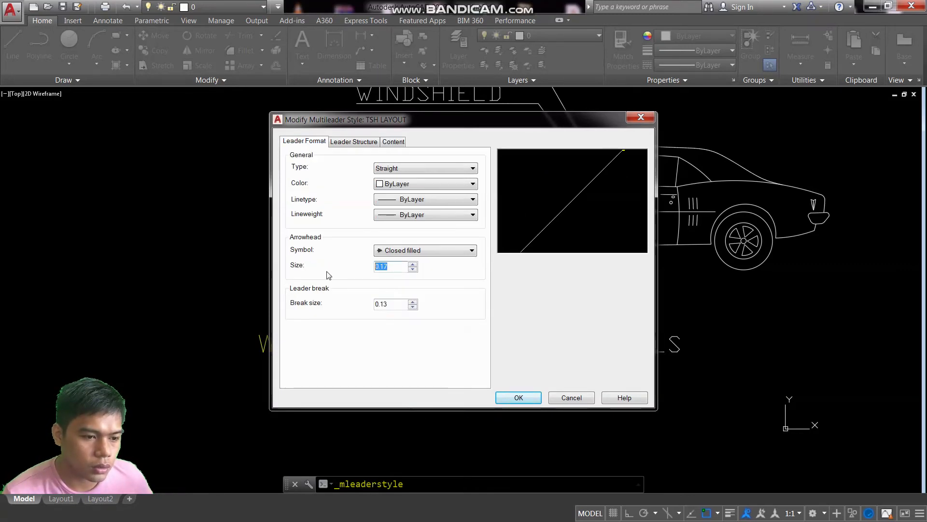
{"action": "double_click", "coordinate": [401, 301]}
{"action": "type", "text": "1"}
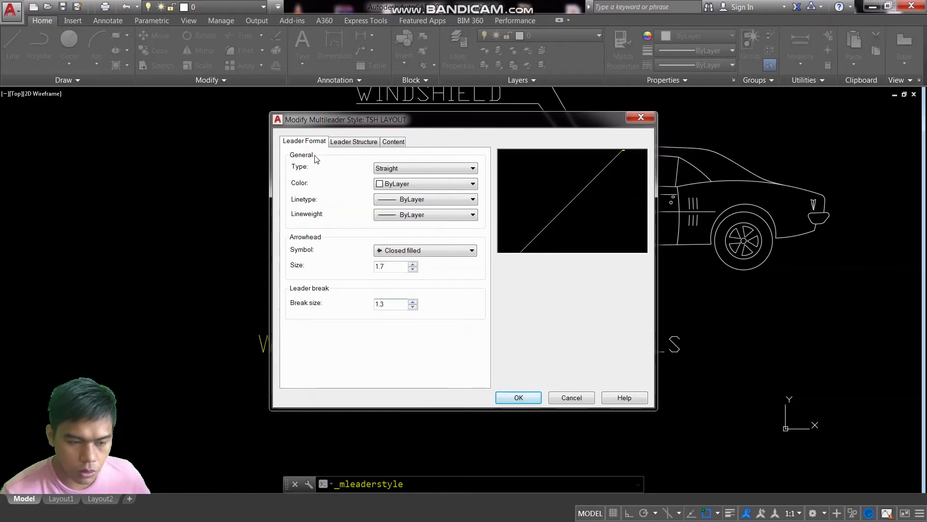
{"action": "left_click", "coordinate": [346, 143]}
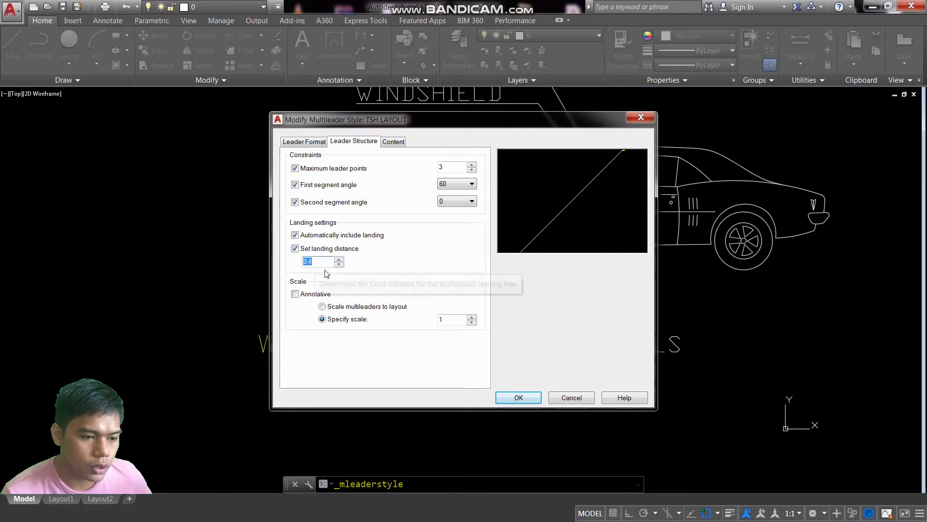
{"action": "left_click", "coordinate": [392, 144]}
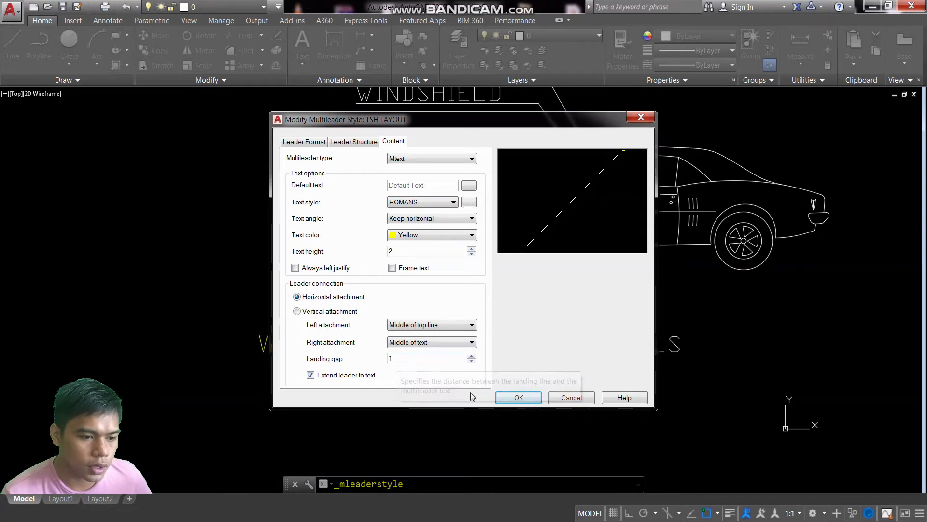
{"action": "left_click", "coordinate": [519, 397]}
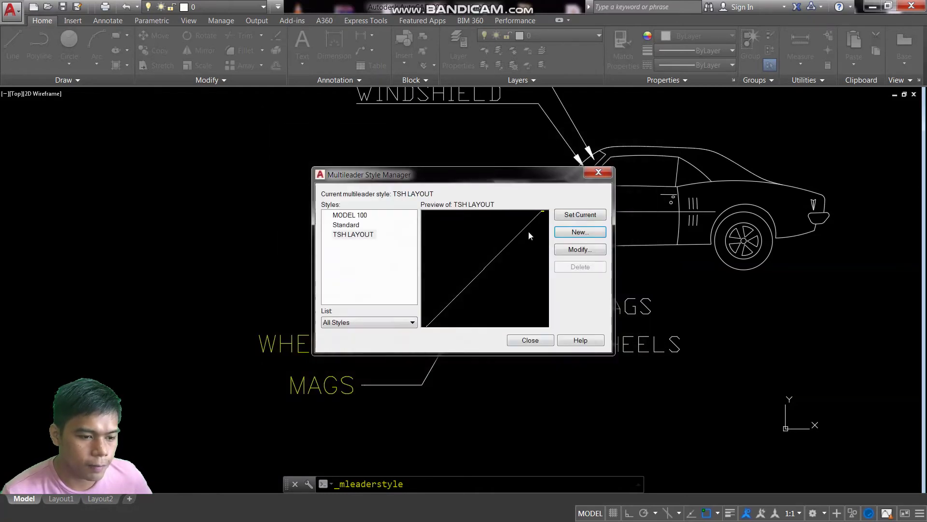
- Close the Multileader Style Manager and switch to the Layout1 paper-space sheet
{"action": "left_click", "coordinate": [530, 341]}
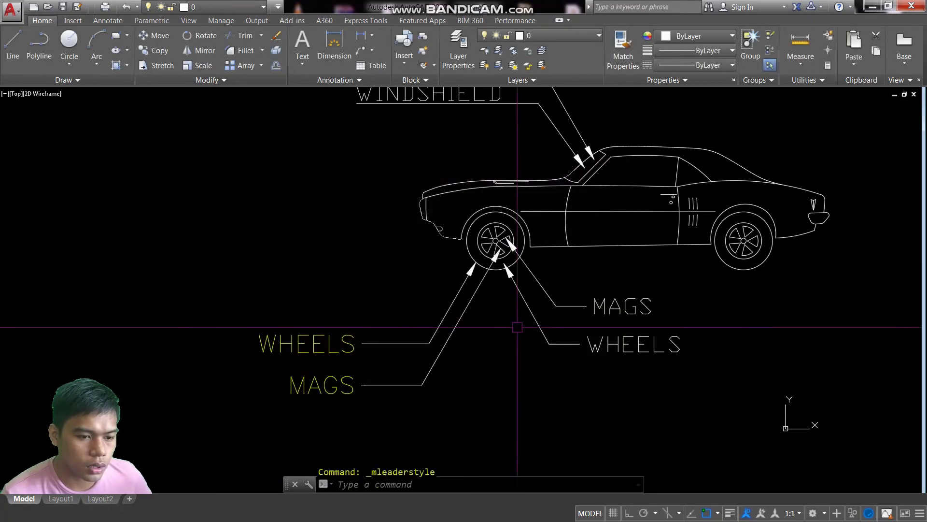
{"action": "left_click", "coordinate": [63, 503]}
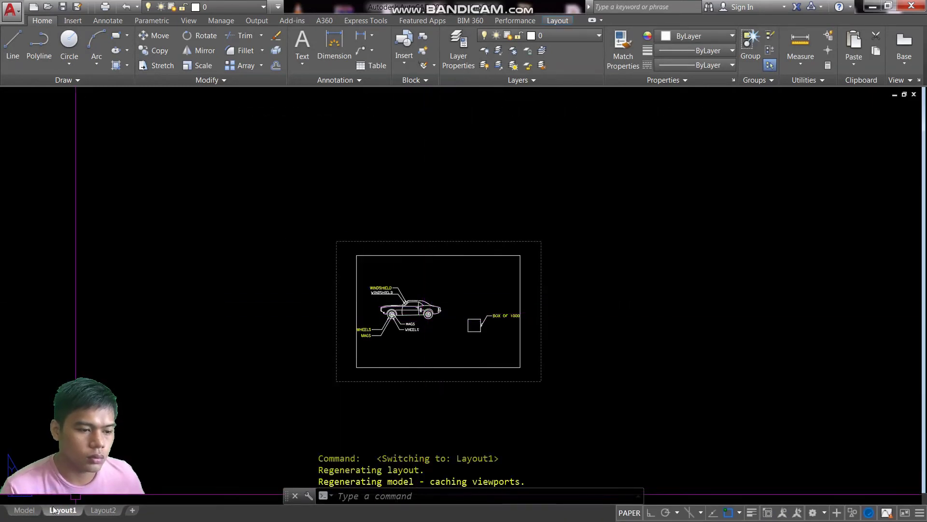
{"action": "right_click", "coordinate": [63, 510]}
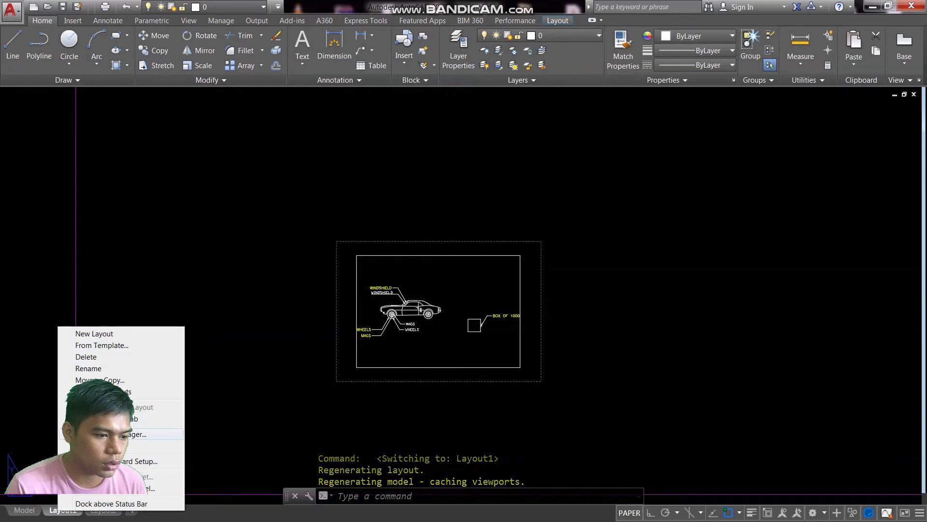
{"action": "left_click", "coordinate": [135, 434]}
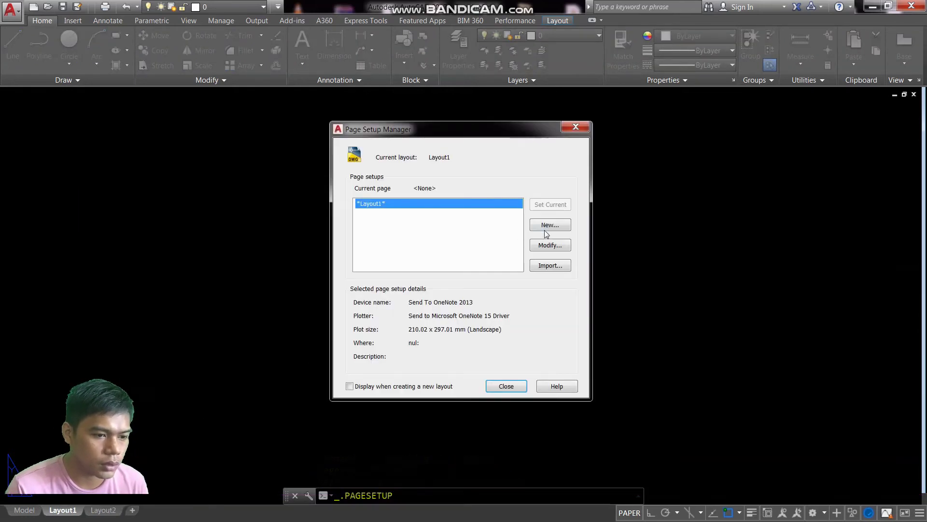
- Create page setup Setup1 based on *Layout1 with A4 landscape paper
{"action": "left_click", "coordinate": [549, 227]}
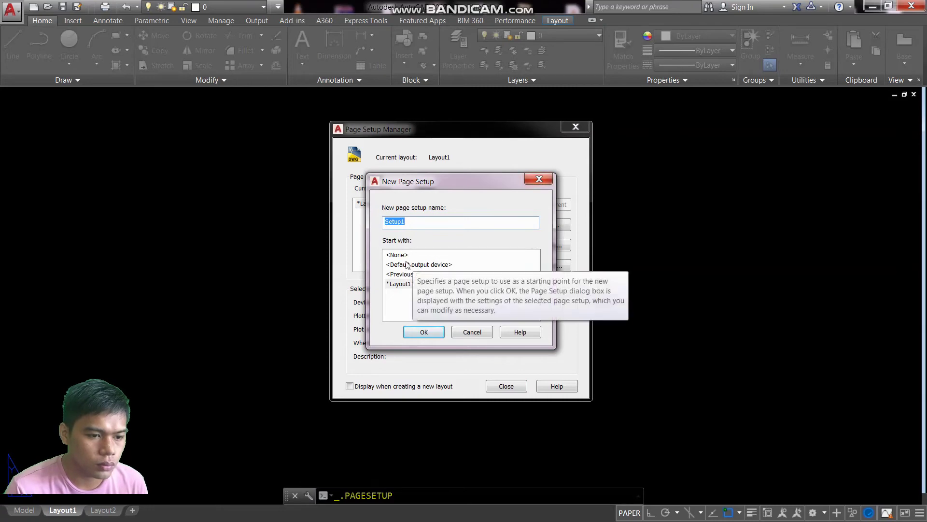
{"action": "left_click", "coordinate": [419, 264]}
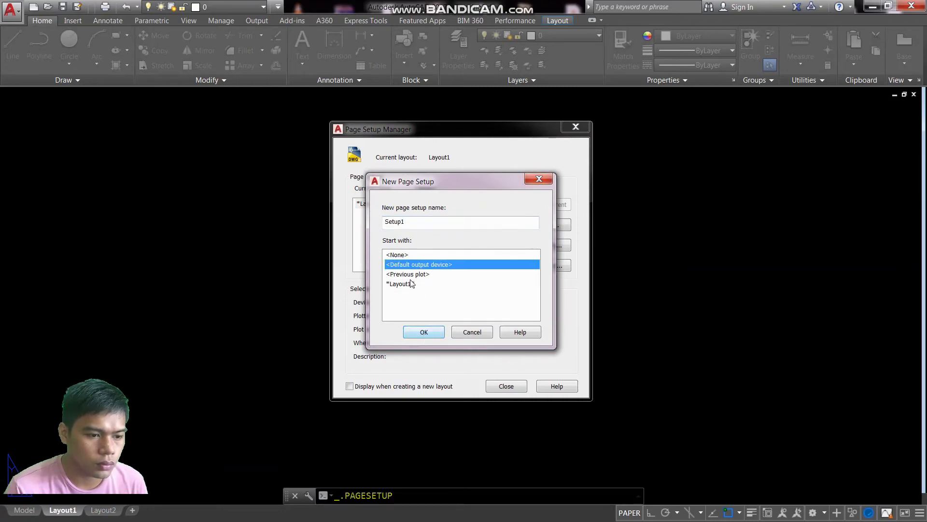
{"action": "left_click", "coordinate": [411, 285]}
{"action": "left_click", "coordinate": [421, 331]}
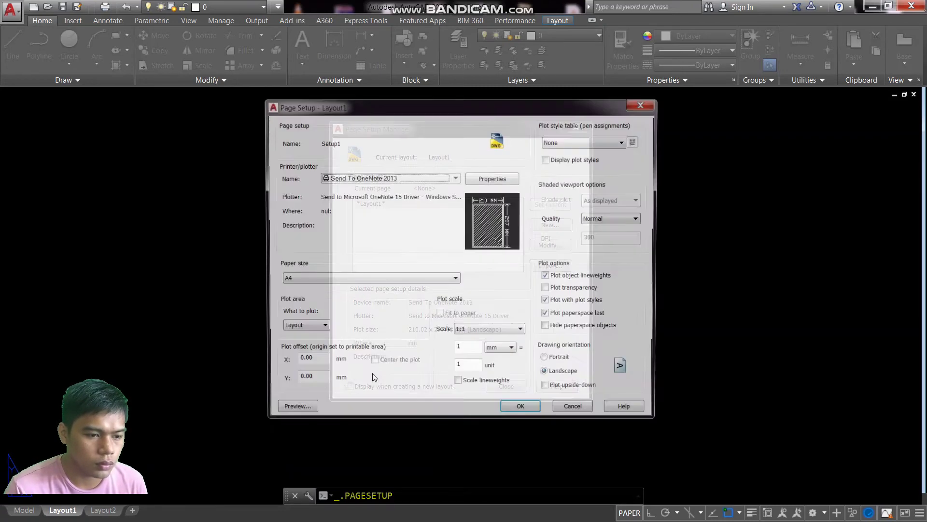
{"action": "left_click", "coordinate": [331, 279]}
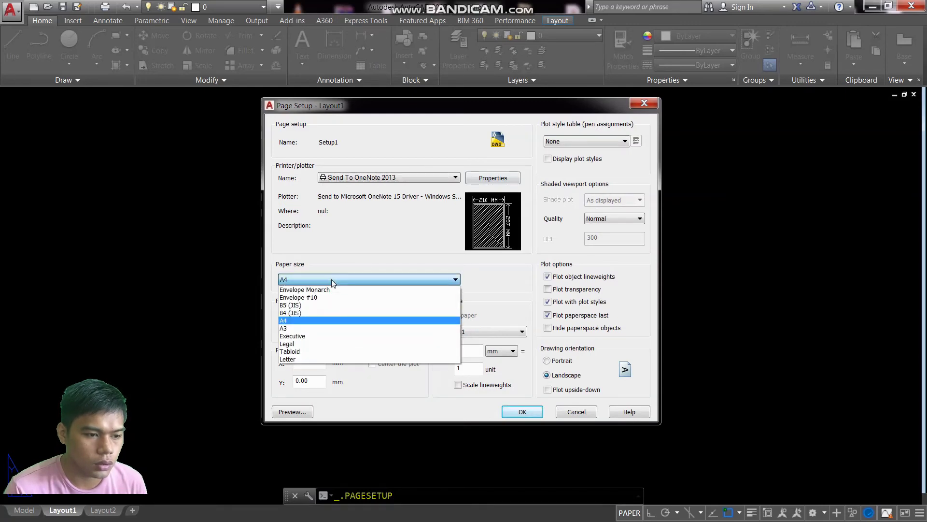
{"action": "left_click", "coordinate": [309, 321]}
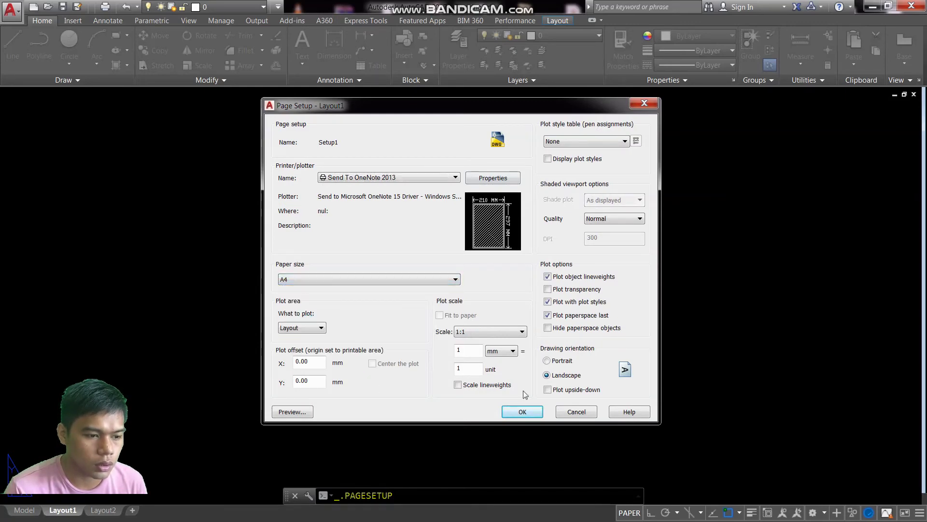
{"action": "left_click", "coordinate": [511, 411]}
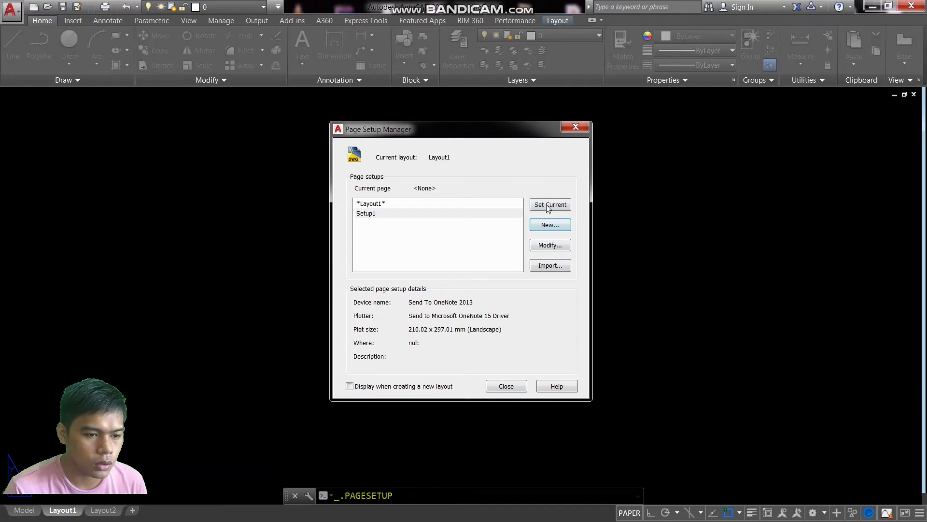
{"action": "left_click", "coordinate": [505, 386]}
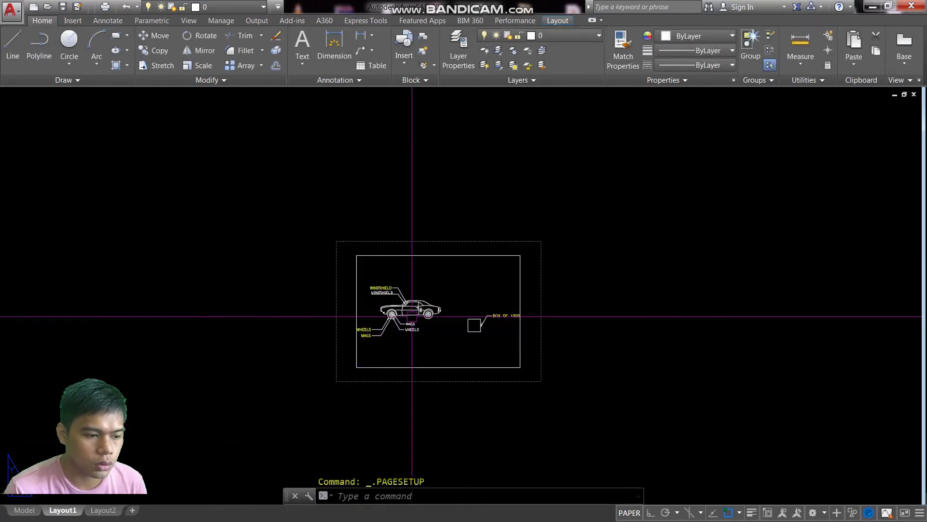
- Enter the car viewport, abandon a pan, and return to paper space with PS
{"action": "double_click", "coordinate": [451, 390]}
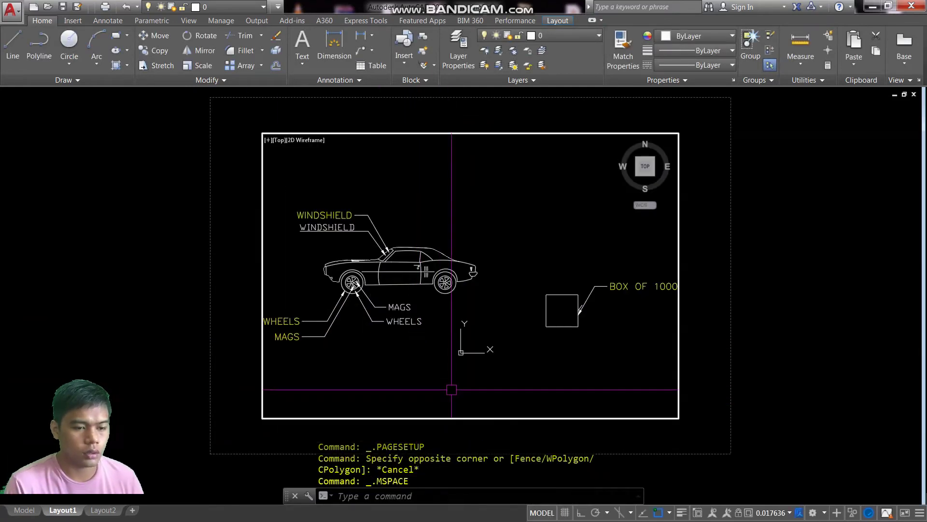
{"action": "key", "text": "Escape"}
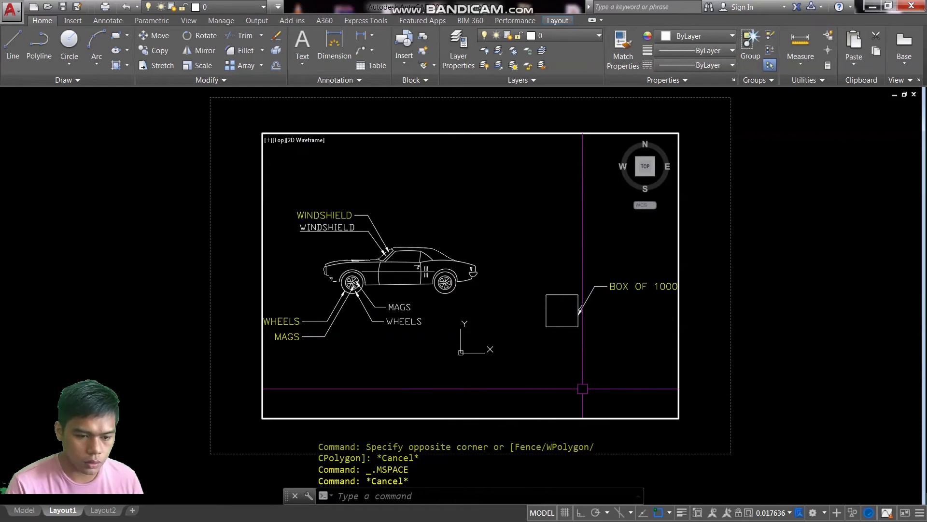
{"action": "type", "text": "p"}
{"action": "key", "text": "Return"}
{"action": "key", "text": "Escape"}
{"action": "key", "text": "Escape"}
{"action": "key", "text": "Escape"}
{"action": "type", "text": "ps"}
{"action": "key", "text": "Return"}
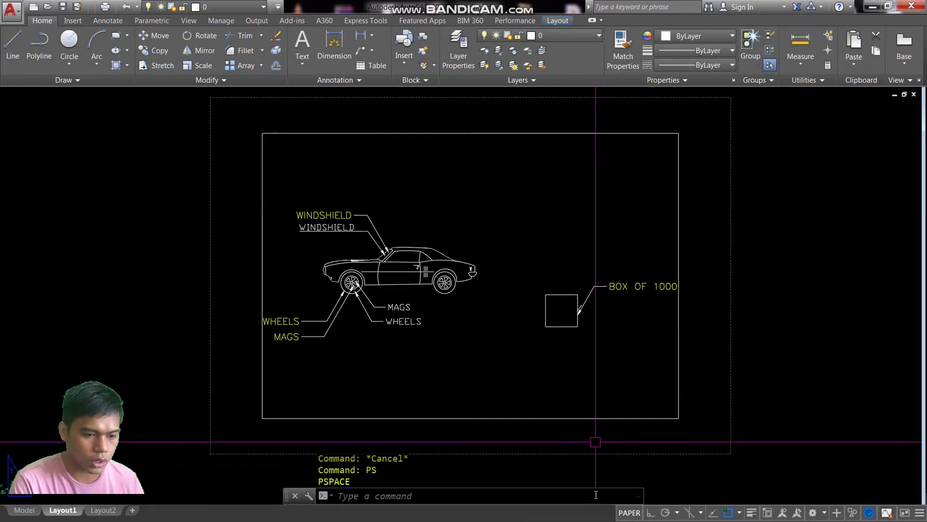
- Set the car viewport's scale to 1:100
{"action": "left_click", "coordinate": [544, 417]}
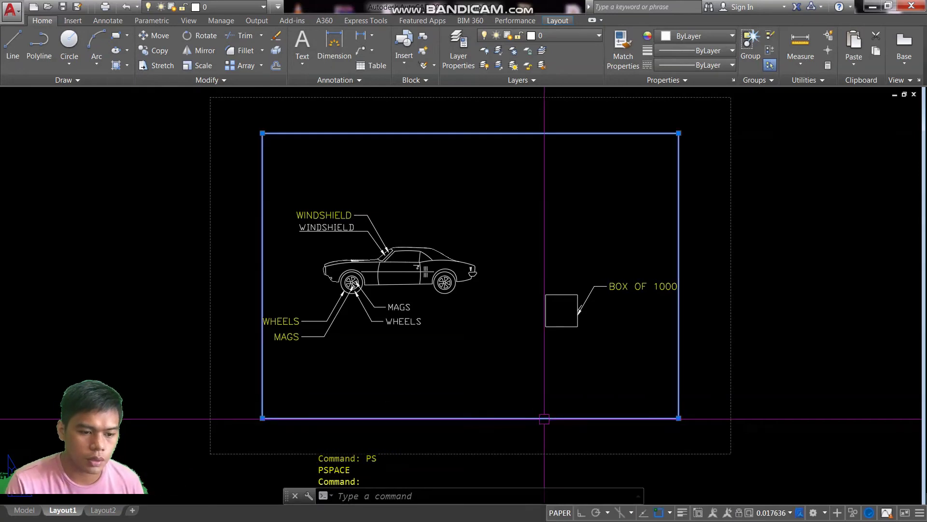
{"action": "left_click", "coordinate": [773, 514]}
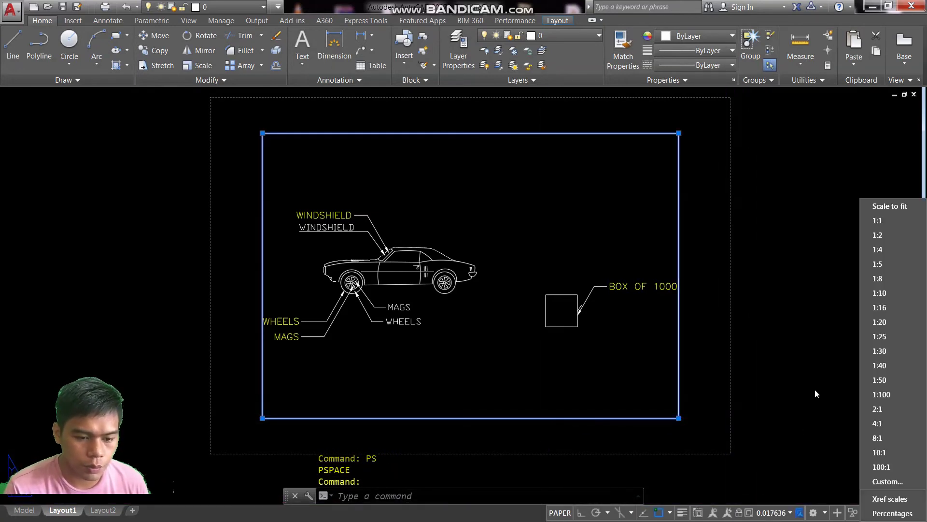
{"action": "left_click", "coordinate": [901, 396]}
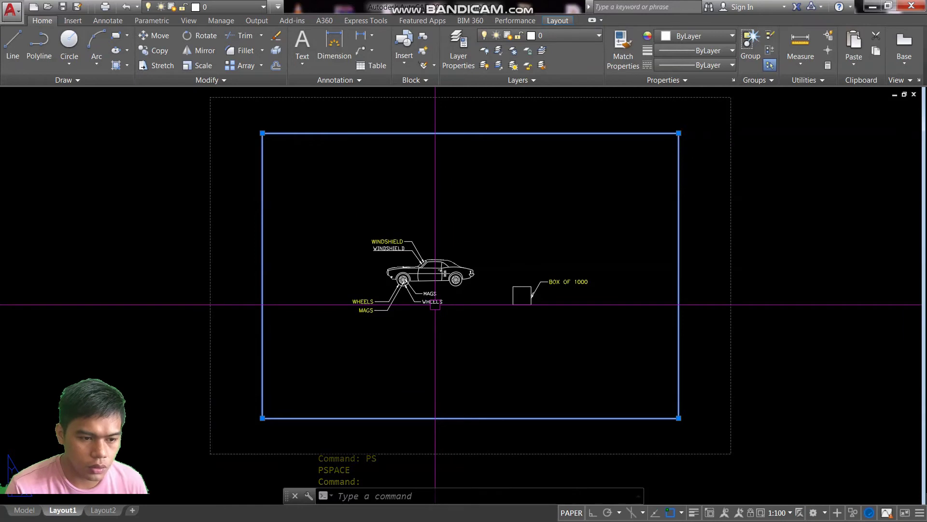
{"action": "key", "text": "Return"}
{"action": "scroll", "coordinate": [396, 227], "scroll_direction": "up", "scroll_amount": 6}
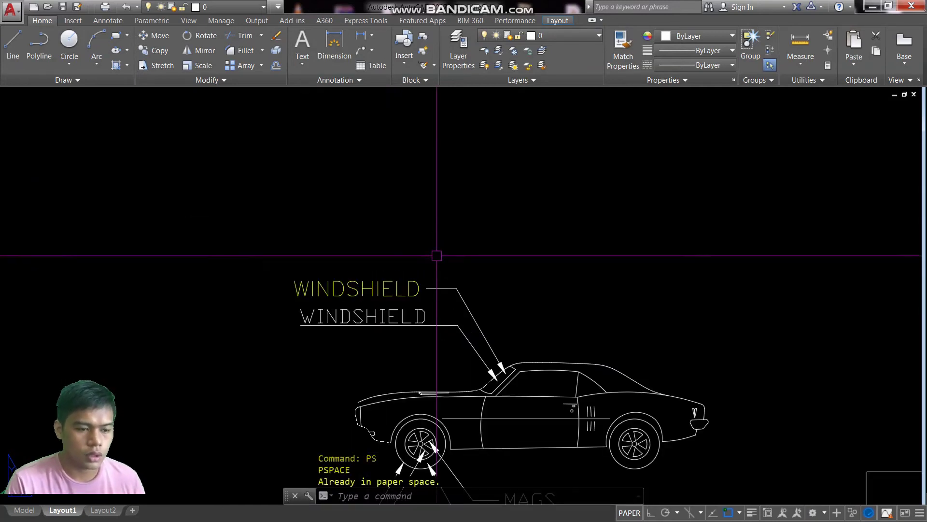
- Draw a multileader from the windshield to a landing above the existing labels, labelled WINDSHIELD
{"action": "left_click", "coordinate": [361, 50]}
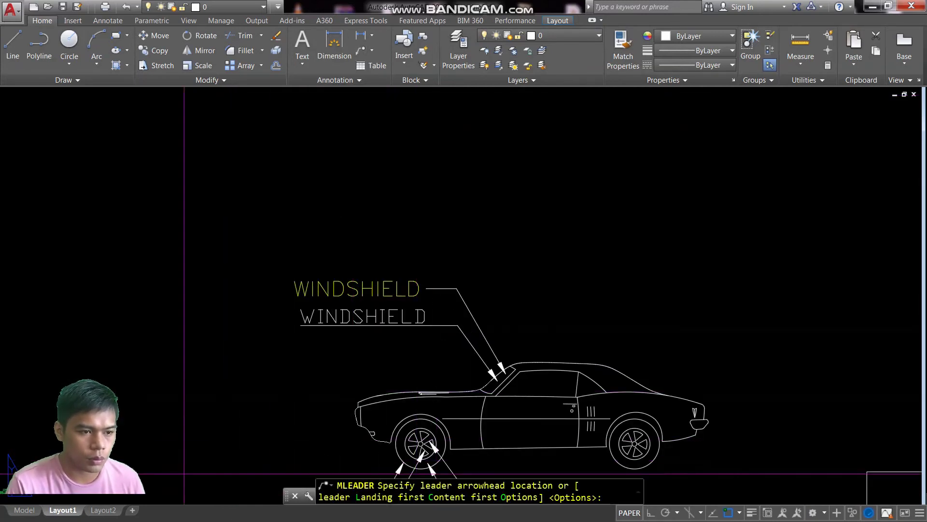
{"action": "left_click", "coordinate": [361, 53]}
{"action": "left_click", "coordinate": [515, 360]}
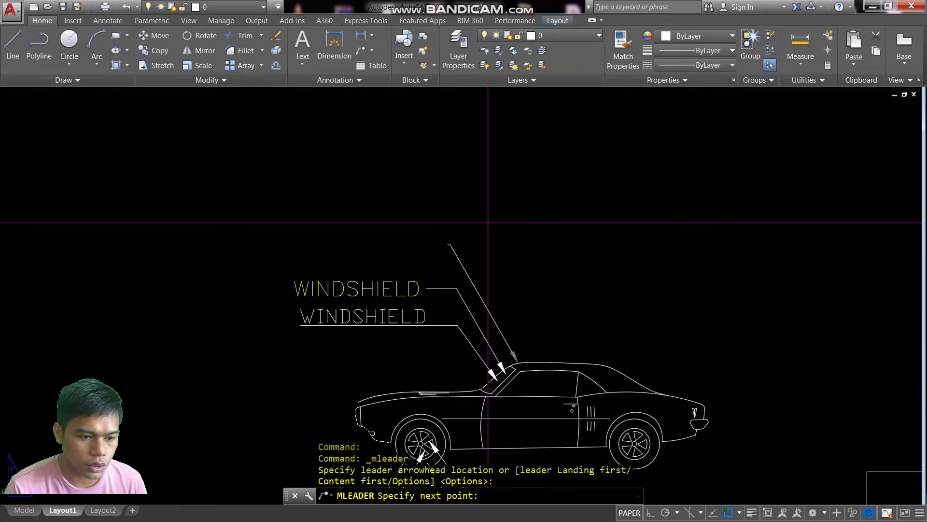
{"action": "scroll", "coordinate": [502, 328], "scroll_direction": "up", "scroll_amount": 4}
{"action": "scroll", "coordinate": [502, 334], "scroll_direction": "down", "scroll_amount": 3}
{"action": "scroll", "coordinate": [503, 334], "scroll_direction": "up", "scroll_amount": 4}
{"action": "scroll", "coordinate": [471, 193], "scroll_direction": "down", "scroll_amount": 4}
{"action": "left_click", "coordinate": [449, 221]}
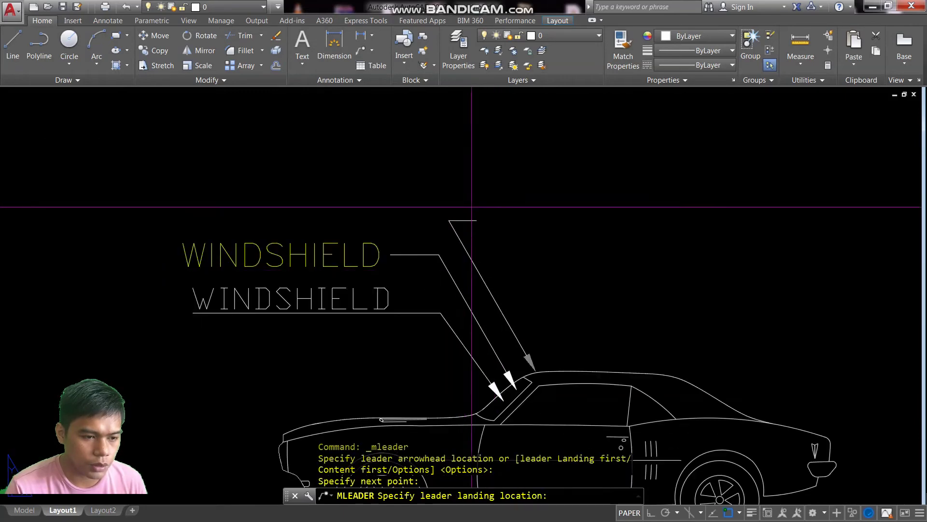
{"action": "left_click", "coordinate": [396, 208]}
{"action": "type", "text": "WI"}
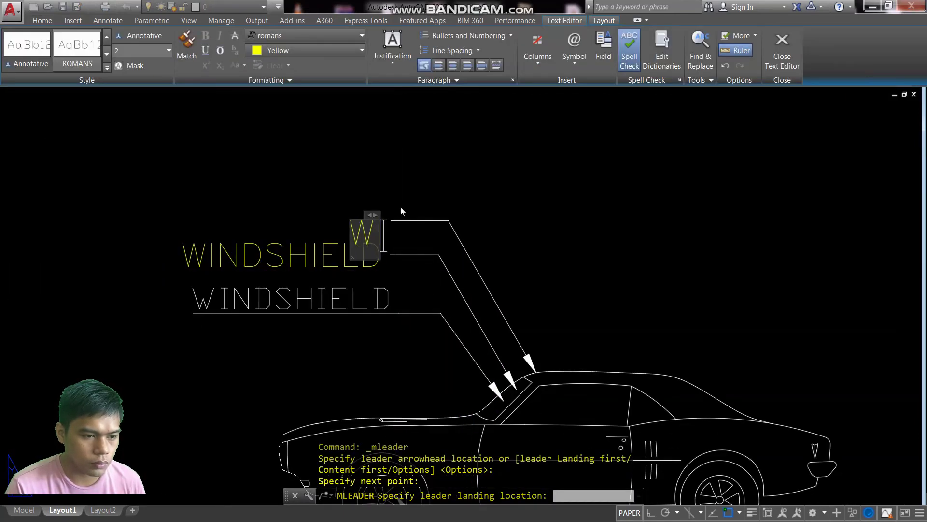
{"action": "type", "text": "NDSHIELD"}
{"action": "left_click", "coordinate": [526, 201]}
- Select the new WINDSHIELD multileader to check it, then deselect it
{"action": "scroll", "coordinate": [482, 189], "scroll_direction": "down", "scroll_amount": 4}
{"action": "scroll", "coordinate": [430, 198], "scroll_direction": "up", "scroll_amount": 6}
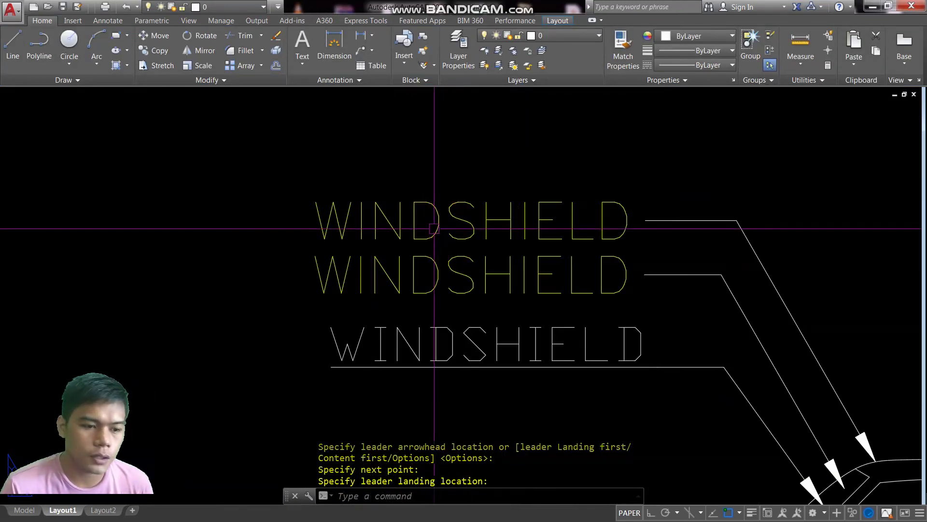
{"action": "left_click", "coordinate": [556, 232]}
{"action": "scroll", "coordinate": [686, 279], "scroll_direction": "down", "scroll_amount": 5}
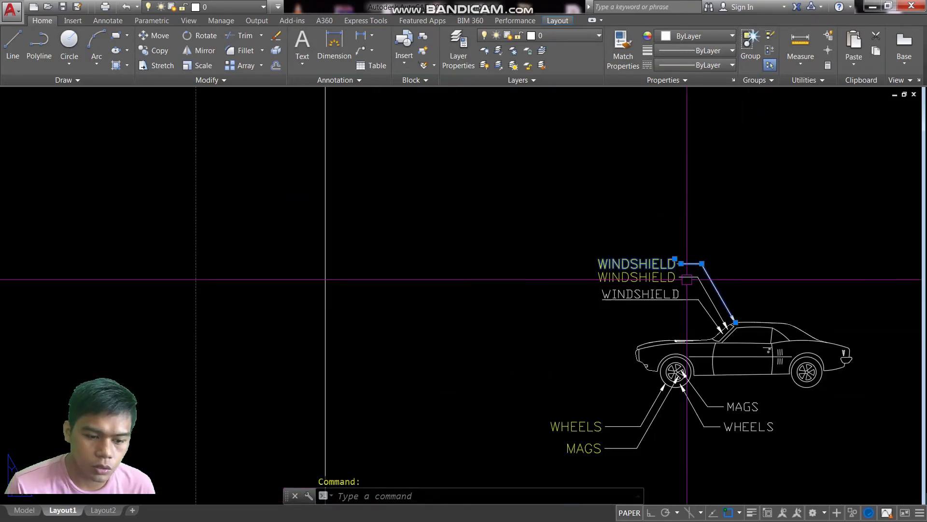
{"action": "key", "text": "Escape"}
{"action": "key", "text": "Escape"}
{"action": "key", "text": "Escape"}
{"action": "scroll", "coordinate": [531, 289], "scroll_direction": "down", "scroll_amount": 5}
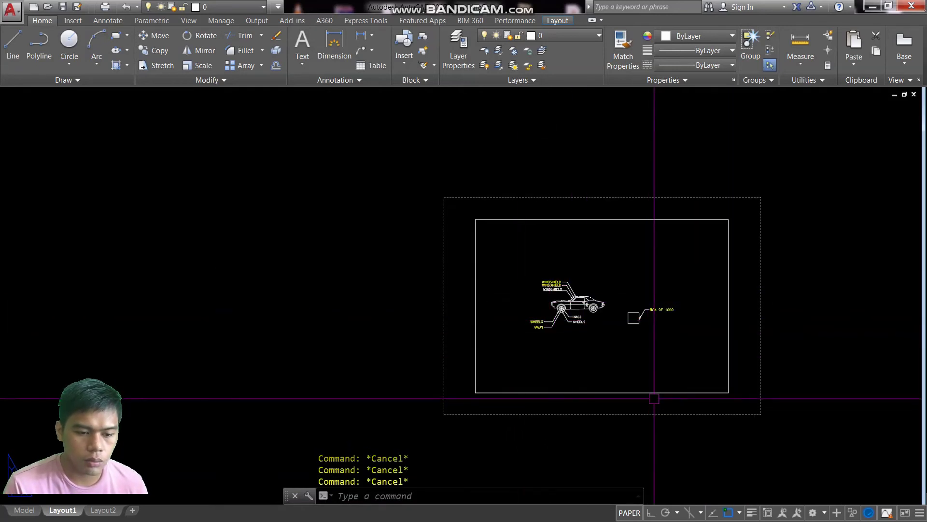
- Change the car viewport's scale to 1:50 and return to paper space
{"action": "left_click", "coordinate": [654, 394]}
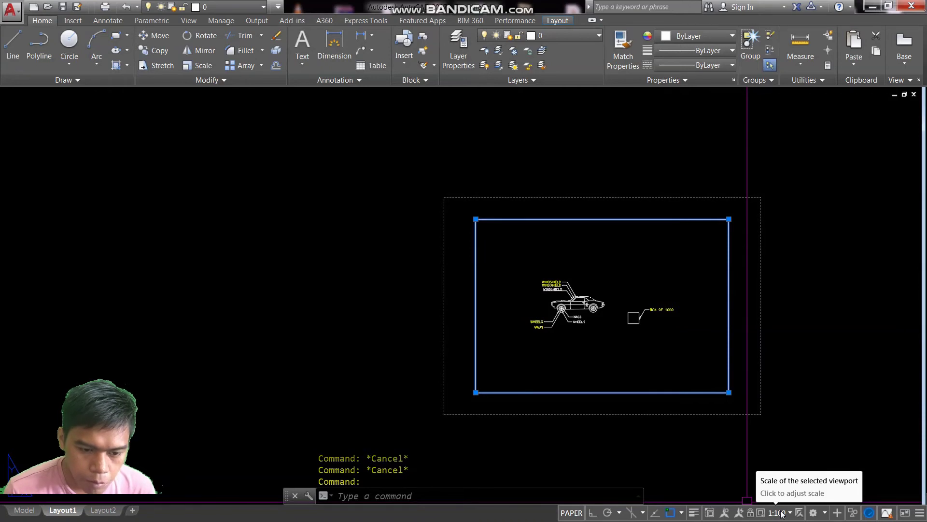
{"action": "scroll", "coordinate": [570, 295], "scroll_direction": "up", "scroll_amount": 4}
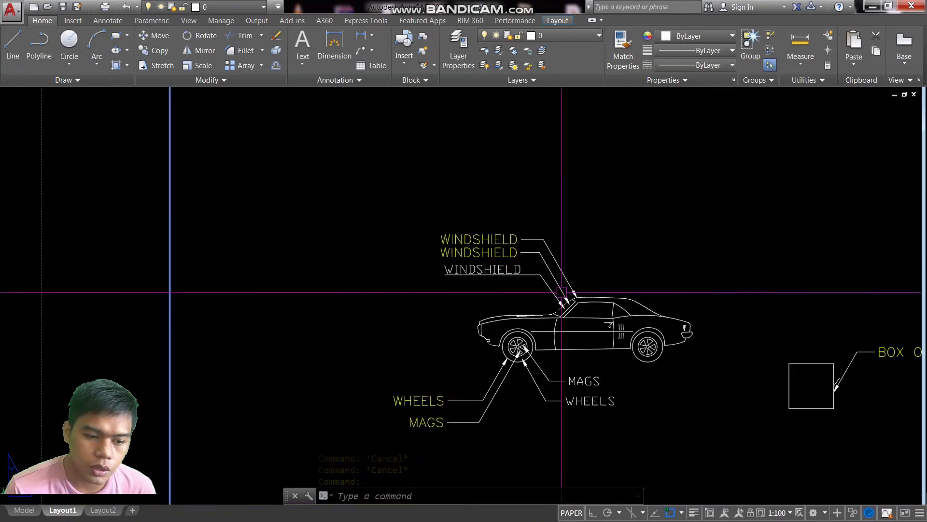
{"action": "scroll", "coordinate": [495, 283], "scroll_direction": "up", "scroll_amount": 3}
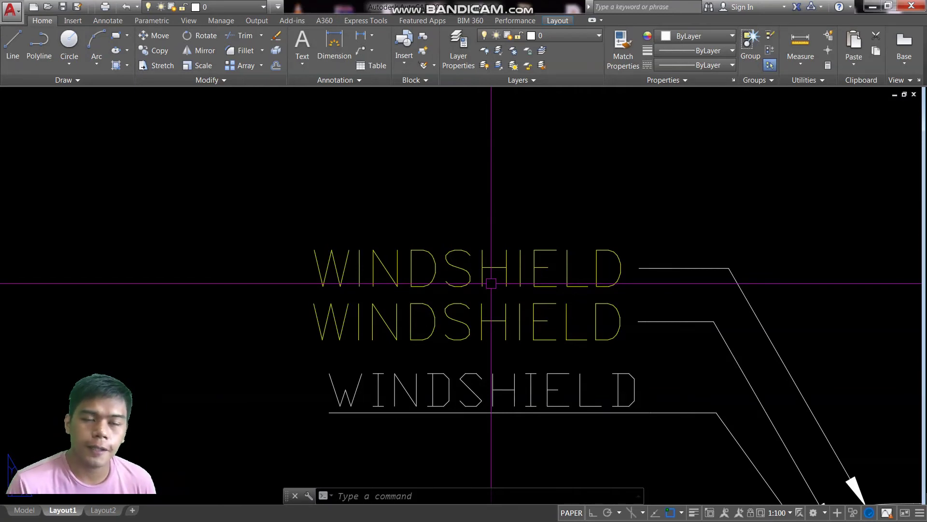
{"action": "scroll", "coordinate": [411, 319], "scroll_direction": "down", "scroll_amount": 8}
{"action": "scroll", "coordinate": [574, 306], "scroll_direction": "down", "scroll_amount": 4}
{"action": "scroll", "coordinate": [574, 294], "scroll_direction": "up", "scroll_amount": 3}
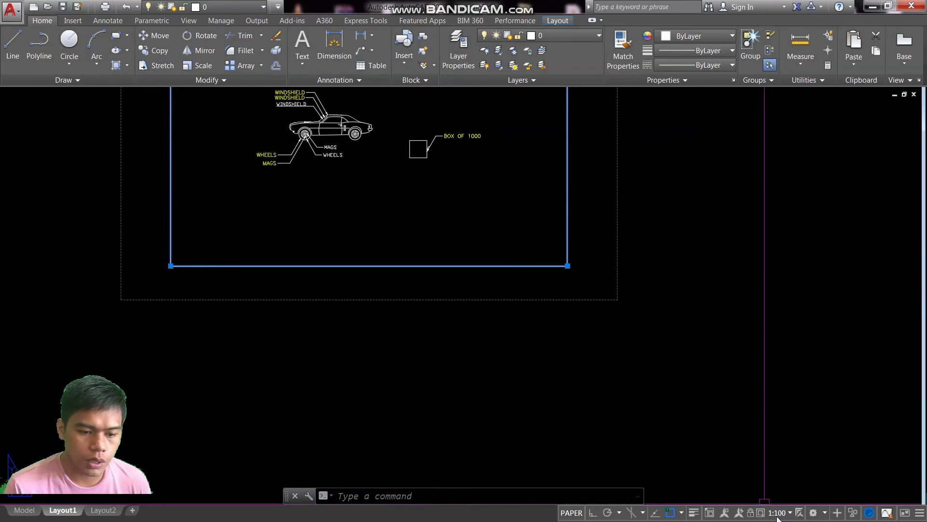
{"action": "left_click", "coordinate": [778, 516]}
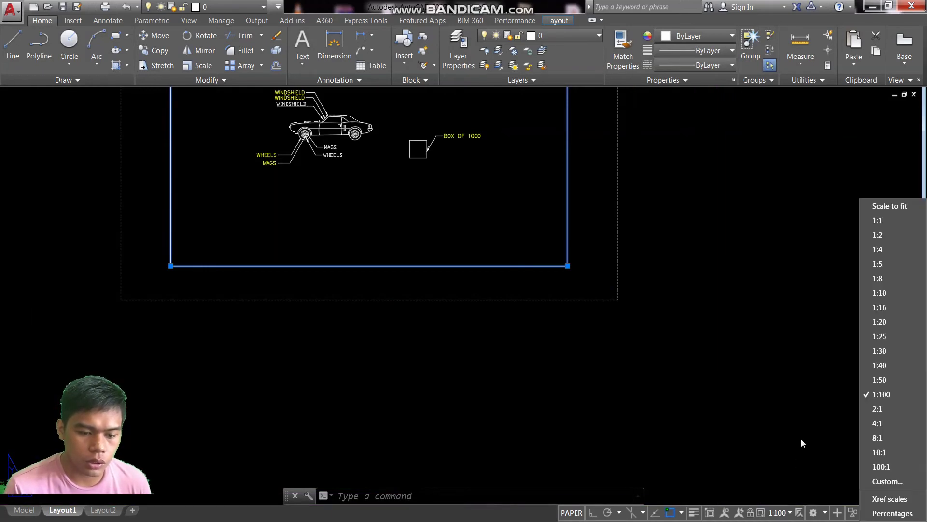
{"action": "left_click", "coordinate": [891, 381]}
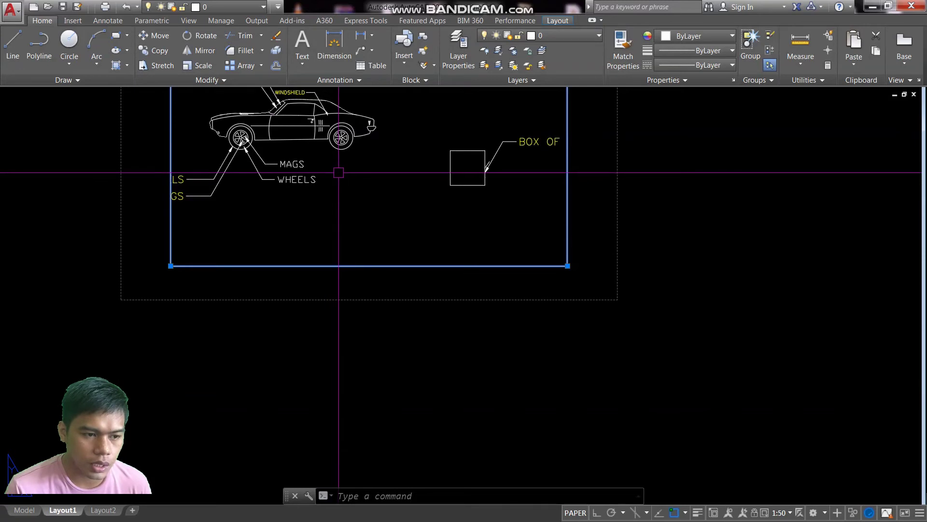
{"action": "type", "text": "ps"}
{"action": "key", "text": "Return"}
- Erase the earlier paper-space WINDSHIELD multileader
{"action": "scroll", "coordinate": [337, 175], "scroll_direction": "down", "scroll_amount": 2}
{"action": "scroll", "coordinate": [342, 140], "scroll_direction": "up", "scroll_amount": 2}
{"action": "scroll", "coordinate": [359, 274], "scroll_direction": "up", "scroll_amount": 5}
{"action": "key", "text": "Escape"}
{"action": "key", "text": "Escape"}
{"action": "type", "text": "e"}
{"action": "key", "text": "Return"}
{"action": "left_click", "coordinate": [360, 274]}
{"action": "key", "text": "Return"}
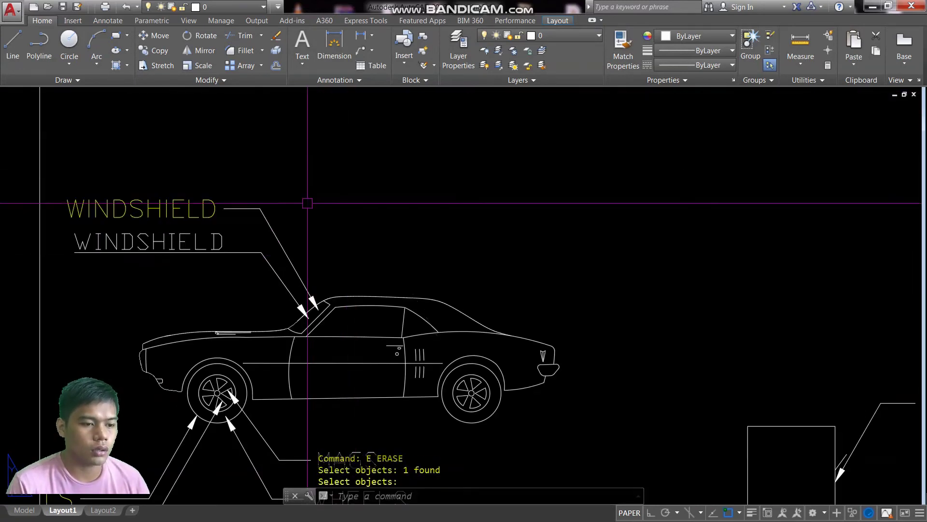
- Add a WINDSHIELD multileader from the windshield, bending up to a landing above the other labels
{"action": "left_click", "coordinate": [362, 50]}
{"action": "scroll", "coordinate": [315, 297], "scroll_direction": "up", "scroll_amount": 4}
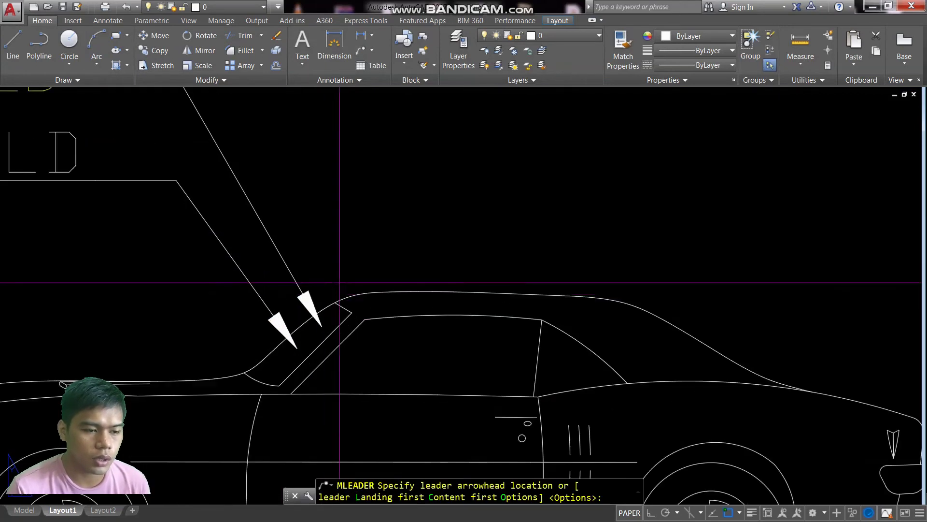
{"action": "left_click", "coordinate": [331, 291]}
{"action": "scroll", "coordinate": [271, 166], "scroll_direction": "down", "scroll_amount": 4}
{"action": "scroll", "coordinate": [308, 183], "scroll_direction": "up", "scroll_amount": 3}
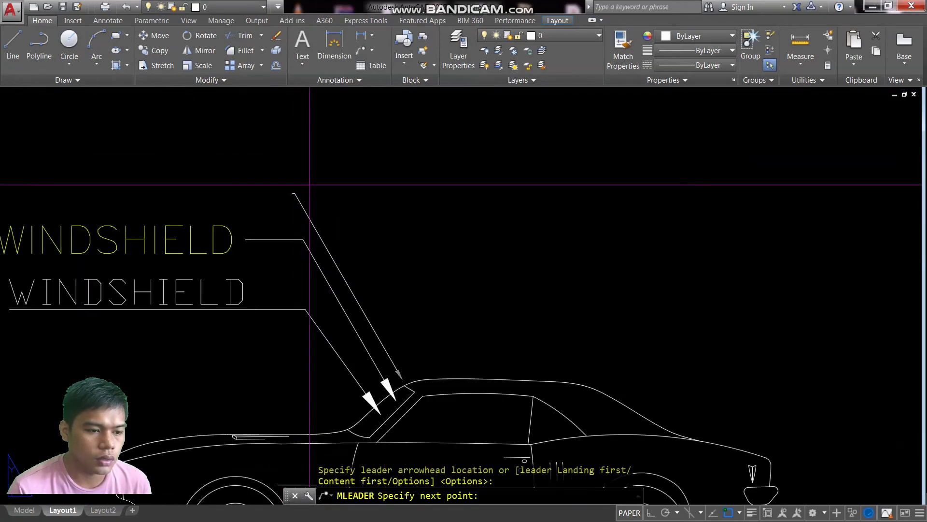
{"action": "left_click", "coordinate": [296, 194]}
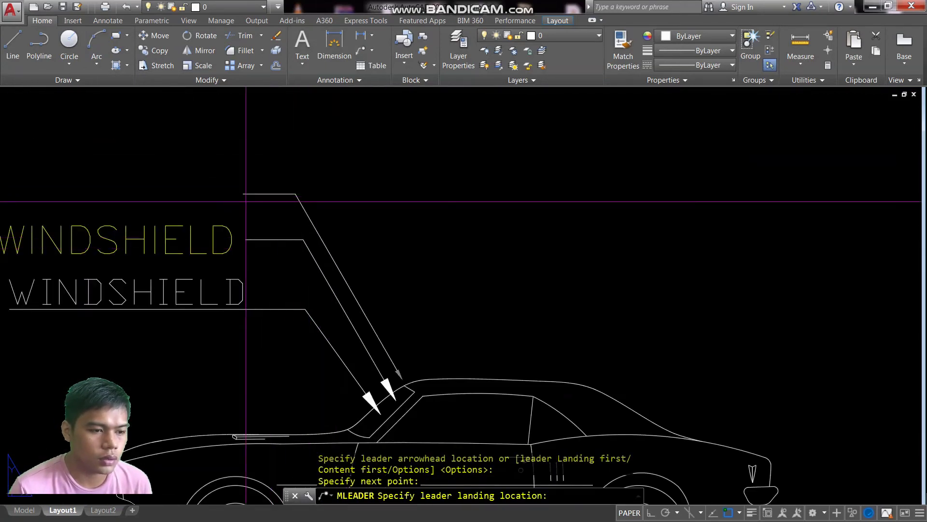
{"action": "left_click", "coordinate": [259, 201]}
{"action": "type", "text": "WIND"}
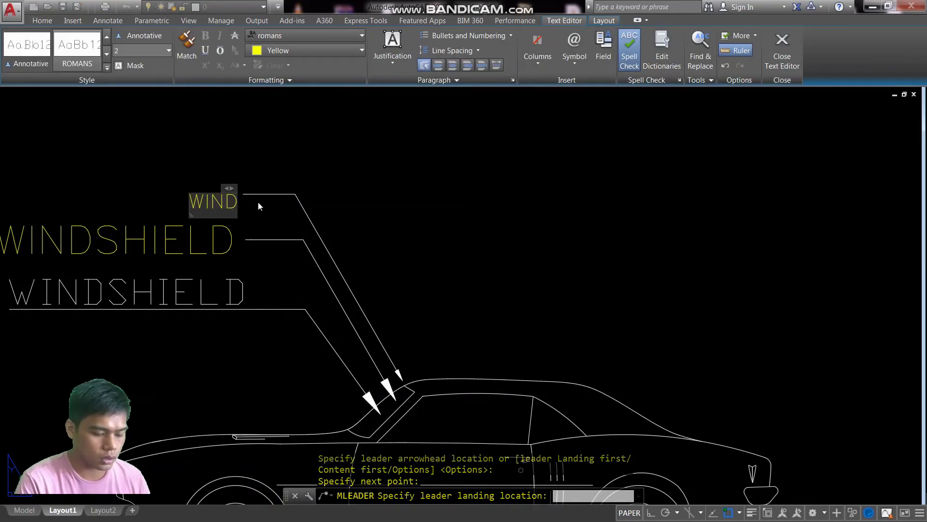
{"action": "type", "text": "SHIELD"}
{"action": "left_click", "coordinate": [314, 199]}
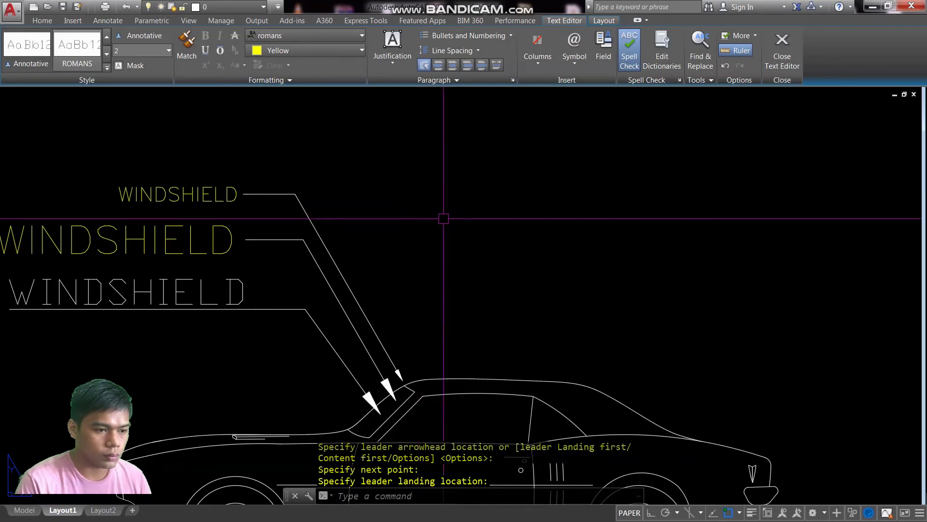
{"action": "scroll", "coordinate": [315, 199], "scroll_direction": "down", "scroll_amount": 4}
{"action": "scroll", "coordinate": [320, 206], "scroll_direction": "up", "scroll_amount": 4}
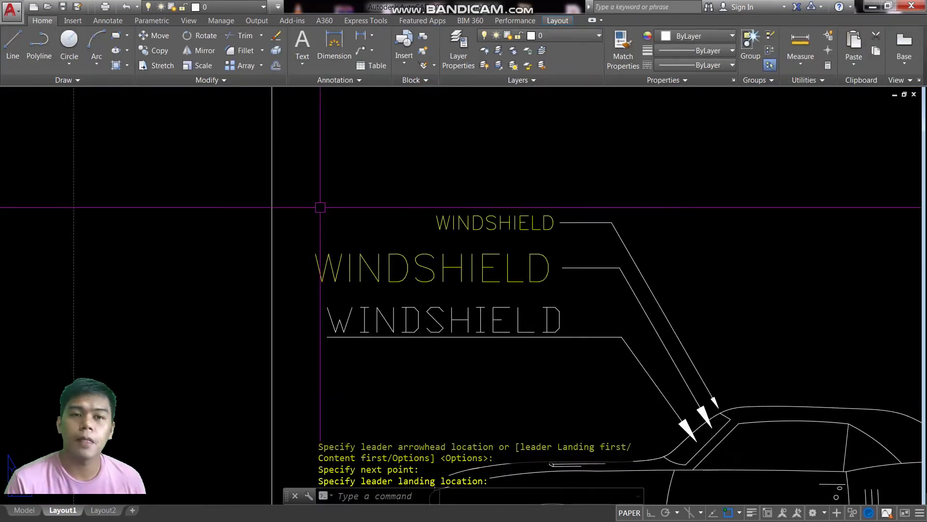
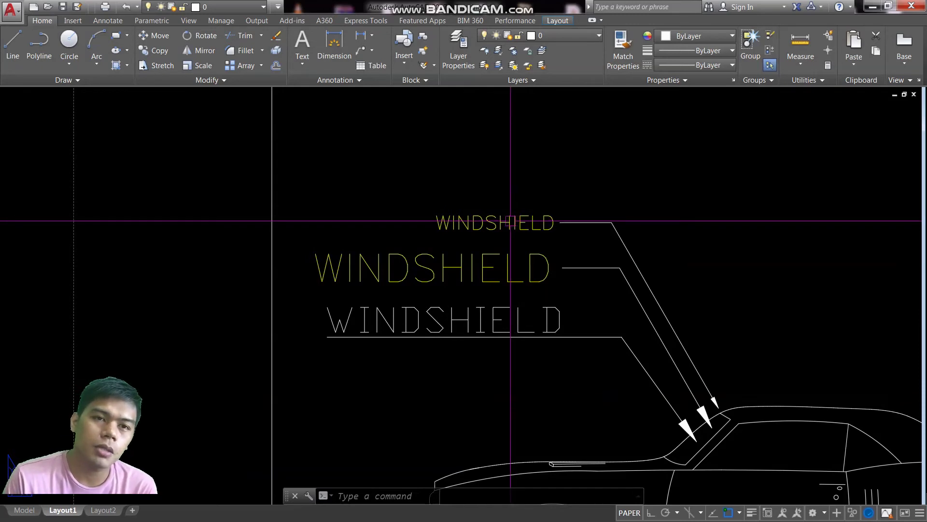
- In model space, erase the four WHEELS and MAGS leaders with a crossing window
{"action": "key", "text": "Return"}
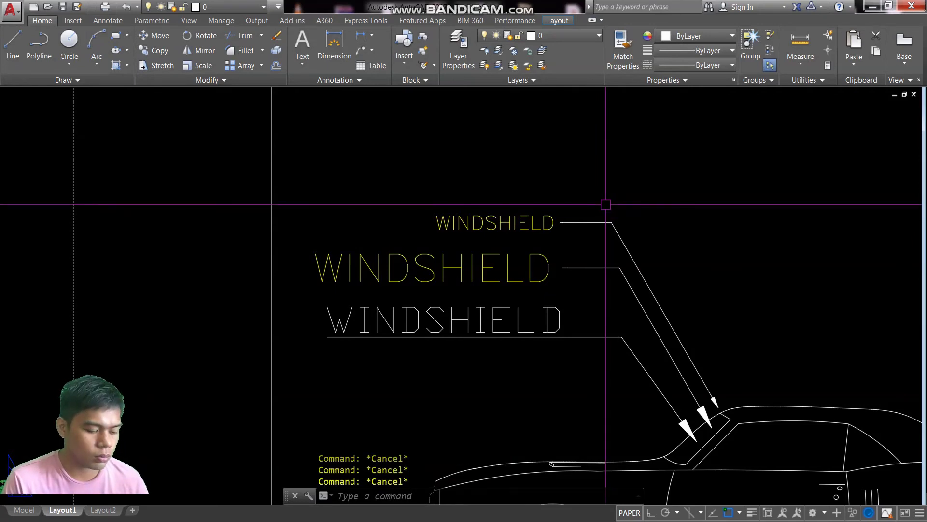
{"action": "left_click", "coordinate": [25, 509]}
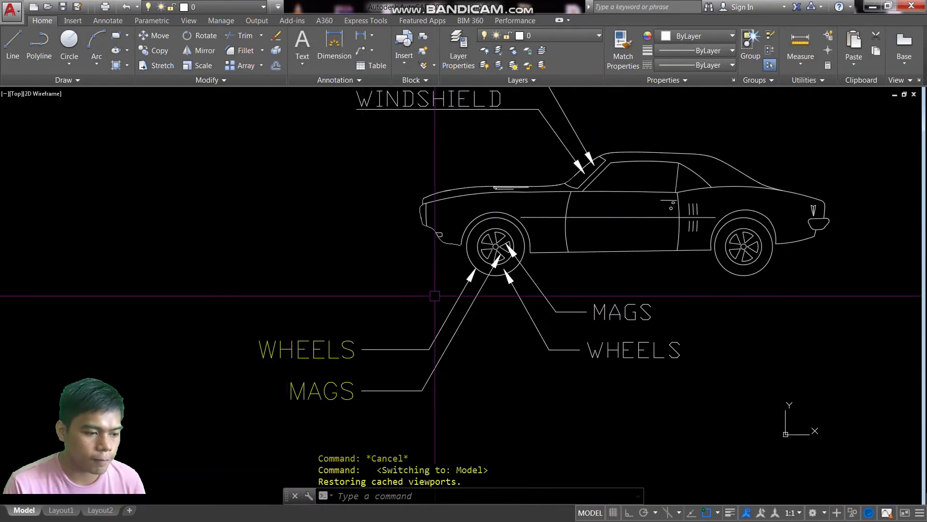
{"action": "scroll", "coordinate": [434, 295], "scroll_direction": "down", "scroll_amount": 2}
{"action": "key", "text": "Escape"}
{"action": "key", "text": "Escape"}
{"action": "type", "text": "e"}
{"action": "key", "text": "Return"}
{"action": "left_click", "coordinate": [586, 374]}
{"action": "left_click", "coordinate": [403, 316]}
{"action": "key", "text": "Return"}
- Erase the lower WINDSHIELD leader
{"action": "key", "text": "Escape"}
{"action": "type", "text": "e"}
{"action": "key", "text": "Return"}
{"action": "left_click", "coordinate": [484, 209]}
{"action": "left_click", "coordinate": [450, 186]}
{"action": "key", "text": "Return"}
{"action": "key", "text": "Escape"}
- Erase the remaining WINDSHIELD leader
{"action": "key", "text": "Escape"}
{"action": "type", "text": "e"}
{"action": "key", "text": "Return"}
{"action": "key", "text": "Escape"}
{"action": "key", "text": "Escape"}
{"action": "key", "text": "Escape"}
{"action": "type", "text": "e"}
{"action": "key", "text": "Return"}
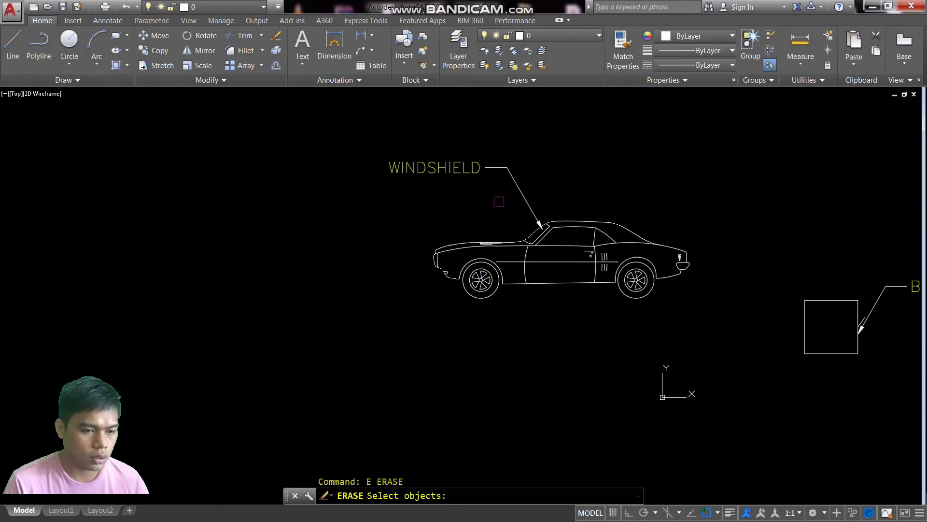
{"action": "left_click", "coordinate": [500, 197]}
{"action": "left_click", "coordinate": [424, 149]}
{"action": "key", "text": "Return"}
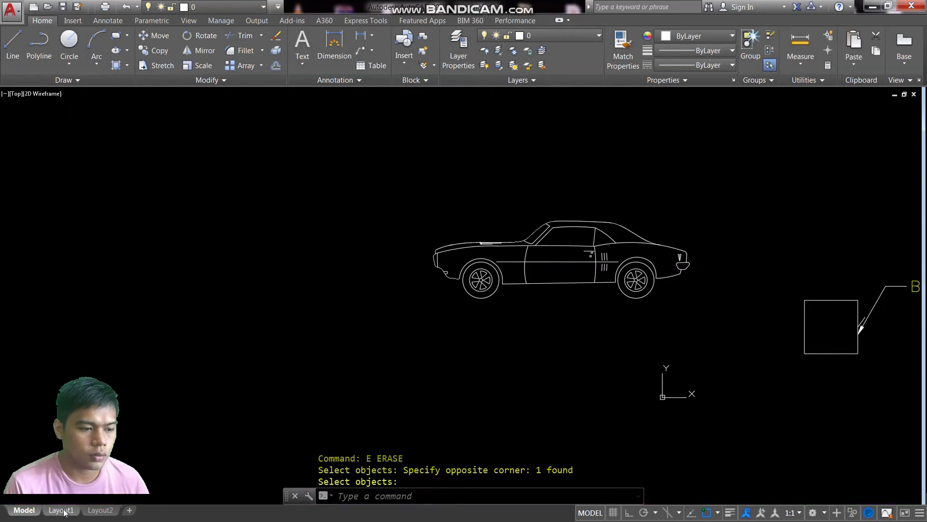
- On Layout1, erase the WINDSHIELD leader
{"action": "left_click", "coordinate": [62, 510]}
{"action": "scroll", "coordinate": [462, 264], "scroll_direction": "up", "scroll_amount": 3}
{"action": "scroll", "coordinate": [441, 256], "scroll_direction": "down", "scroll_amount": 2}
{"action": "scroll", "coordinate": [441, 256], "scroll_direction": "up", "scroll_amount": 3}
{"action": "key", "text": "Escape"}
{"action": "key", "text": "e"}
{"action": "key", "text": "Return"}
{"action": "left_click", "coordinate": [470, 212]}
{"action": "left_click", "coordinate": [388, 250]}
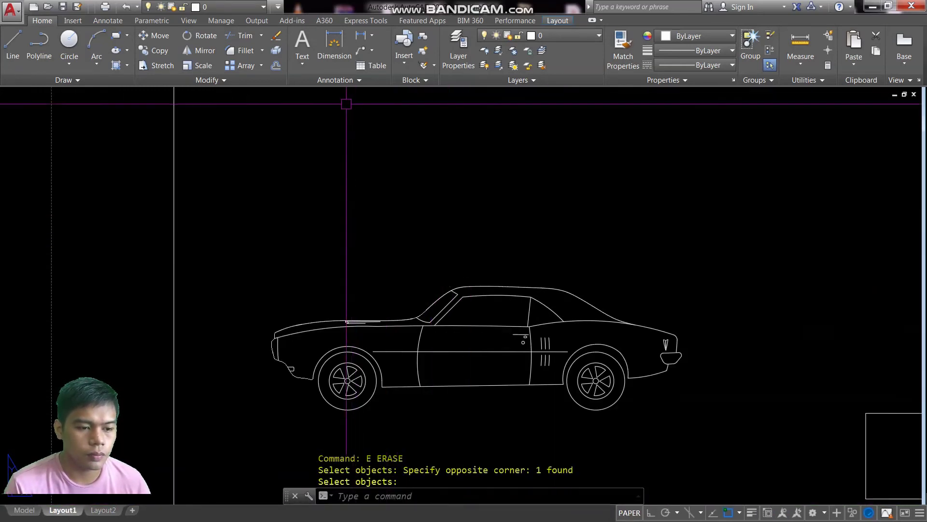
- Begin a multileader at the front wheel centre, then cancel it
{"action": "left_click", "coordinate": [361, 51]}
{"action": "left_click", "coordinate": [347, 380]}
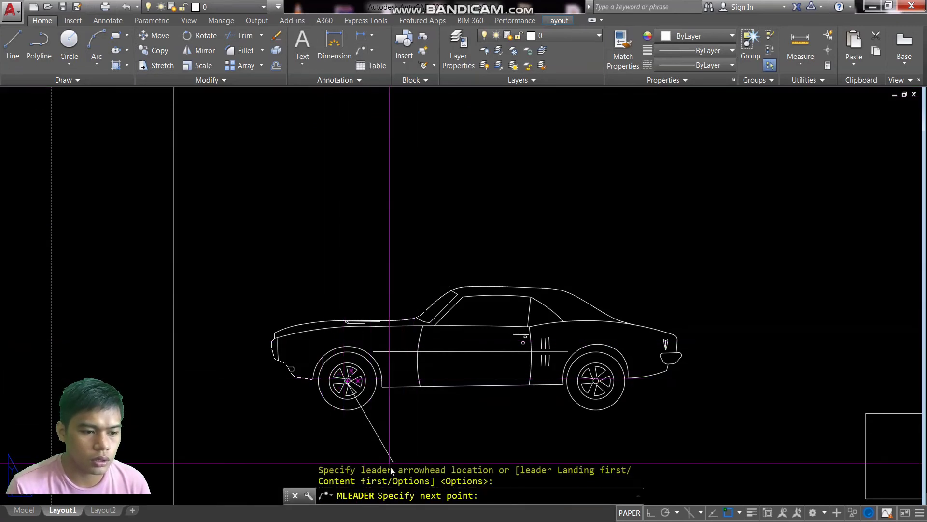
{"action": "scroll", "coordinate": [385, 451], "scroll_direction": "up", "scroll_amount": 3}
{"action": "scroll", "coordinate": [385, 450], "scroll_direction": "down", "scroll_amount": 3}
{"action": "key", "text": "Escape"}
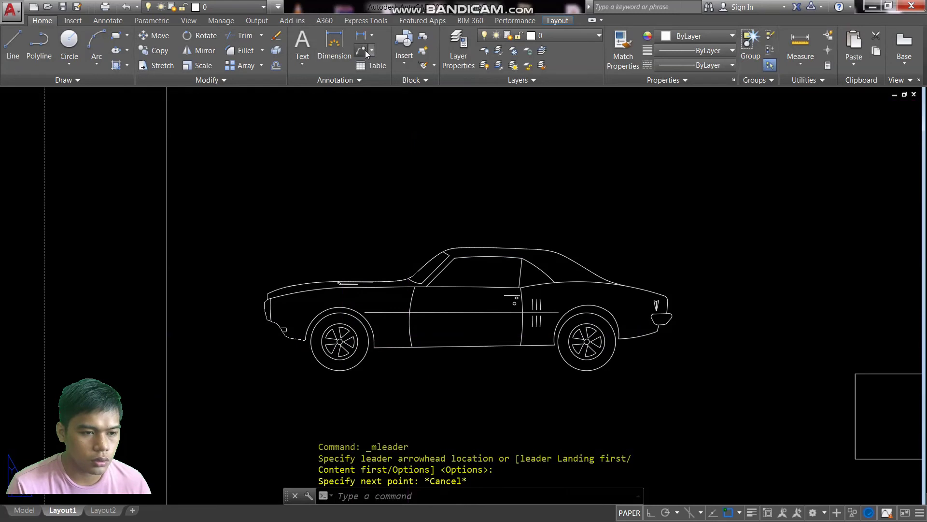
- Add a WHEELS multileader pointing at the front wheel
{"action": "left_click", "coordinate": [365, 51]}
{"action": "scroll", "coordinate": [340, 378], "scroll_direction": "up", "scroll_amount": 4}
{"action": "left_click", "coordinate": [351, 352]}
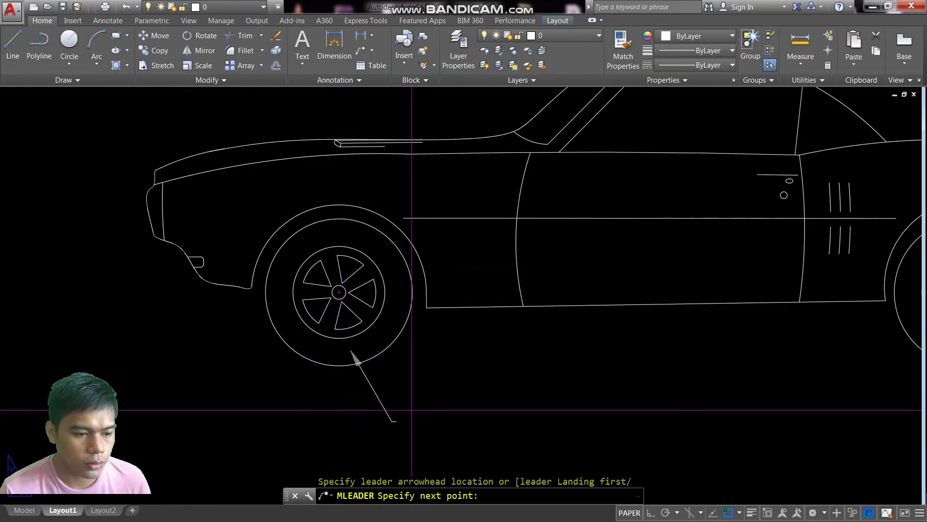
{"action": "left_click", "coordinate": [443, 430]}
{"action": "left_click", "coordinate": [490, 424]}
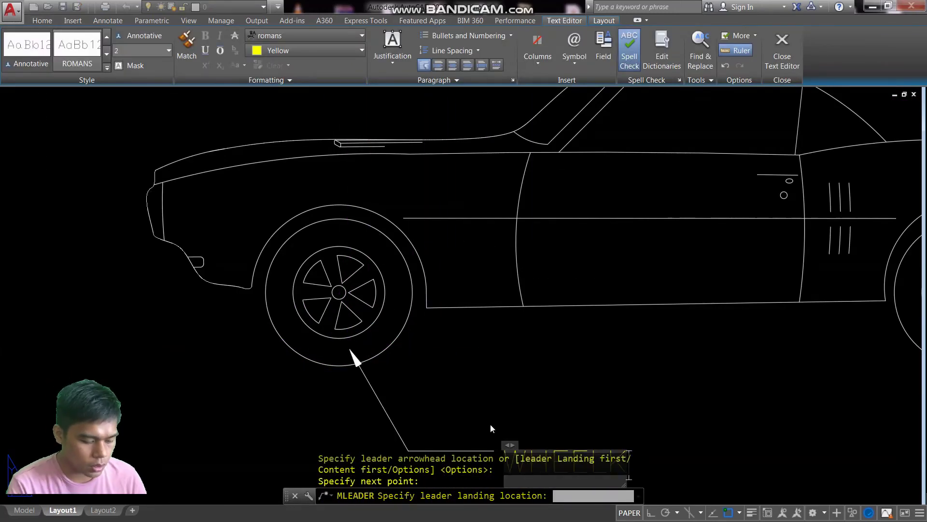
{"action": "scroll", "coordinate": [699, 272], "scroll_direction": "down", "scroll_amount": 3}
{"action": "scroll", "coordinate": [669, 335], "scroll_direction": "up", "scroll_amount": 3}
{"action": "key", "text": "BackSpace"}
{"action": "type", "text": "S"}
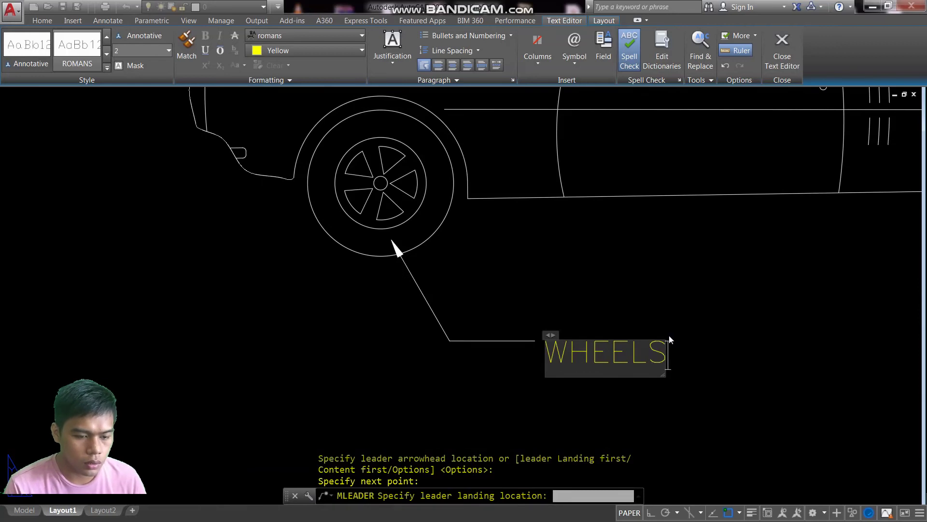
{"action": "left_click", "coordinate": [668, 335]}
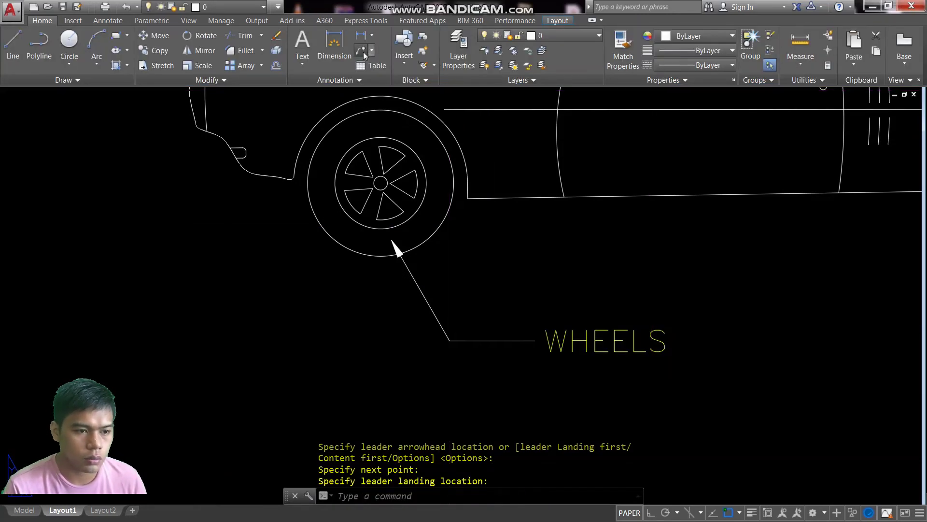
- Add a MAGS multileader pointing at a front-wheel spoke
{"action": "left_click", "coordinate": [362, 51]}
{"action": "left_click", "coordinate": [406, 182]}
{"action": "scroll", "coordinate": [469, 280], "scroll_direction": "up", "scroll_amount": 2}
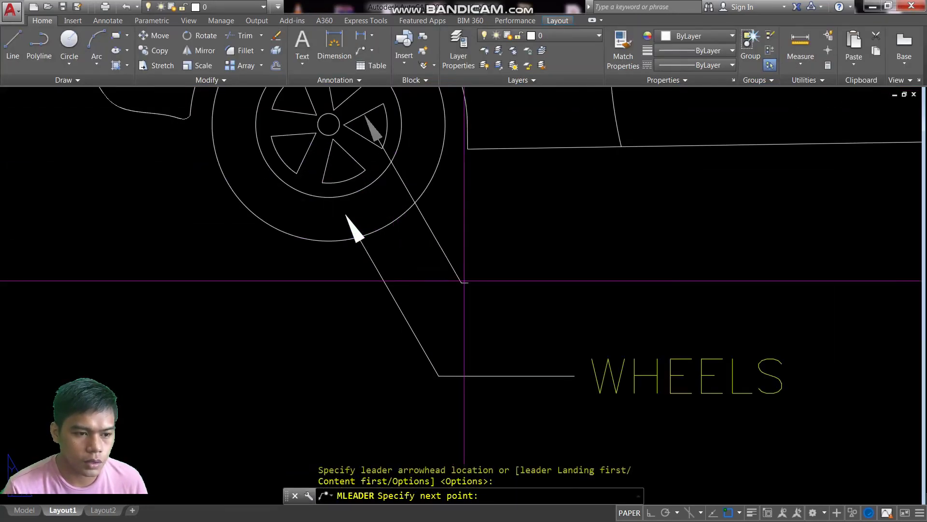
{"action": "left_click", "coordinate": [455, 272]}
{"action": "left_click", "coordinate": [573, 273]}
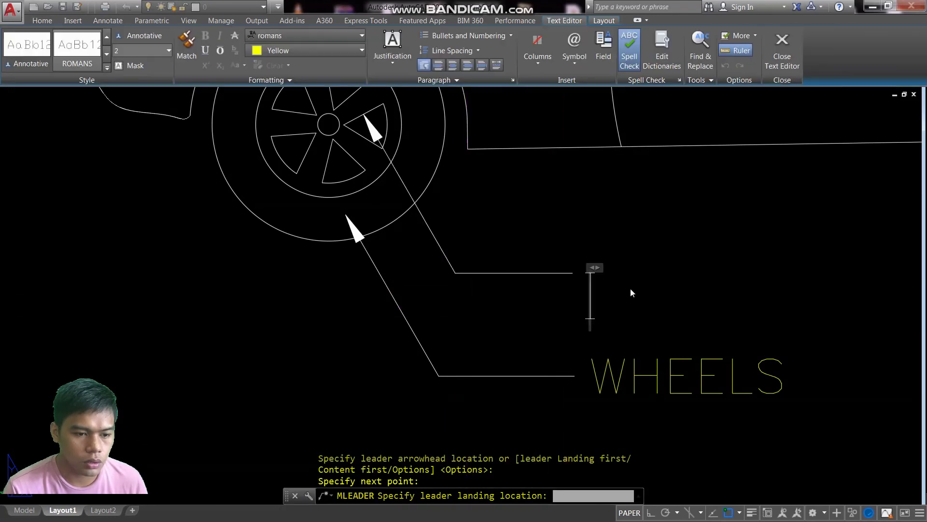
{"action": "type", "text": "MAGS"}
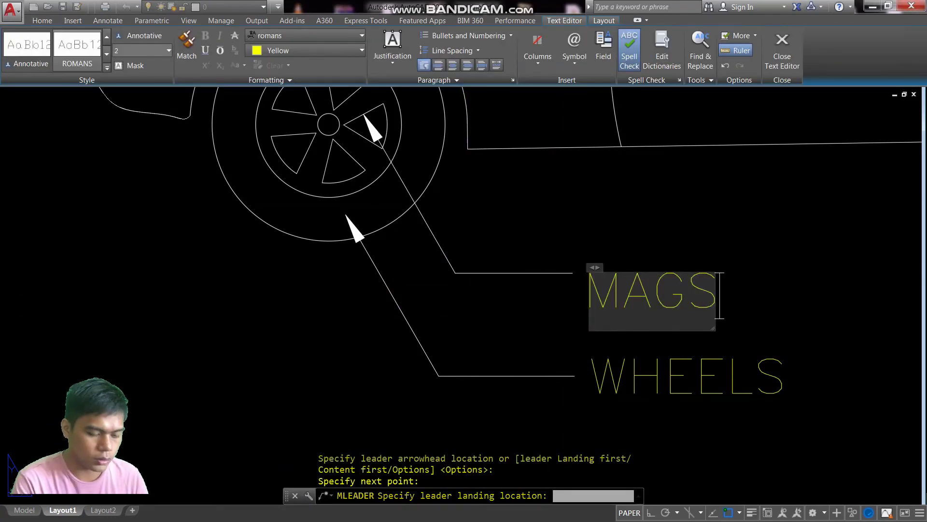
{"action": "left_click", "coordinate": [510, 360]}
{"action": "scroll", "coordinate": [510, 360], "scroll_direction": "down", "scroll_amount": 3}
{"action": "key", "text": "Escape"}
{"action": "key", "text": "Escape"}
{"action": "key", "text": "Escape"}
{"action": "scroll", "coordinate": [510, 361], "scroll_direction": "down", "scroll_amount": 5}
{"action": "scroll", "coordinate": [372, 315], "scroll_direction": "down", "scroll_amount": 1}
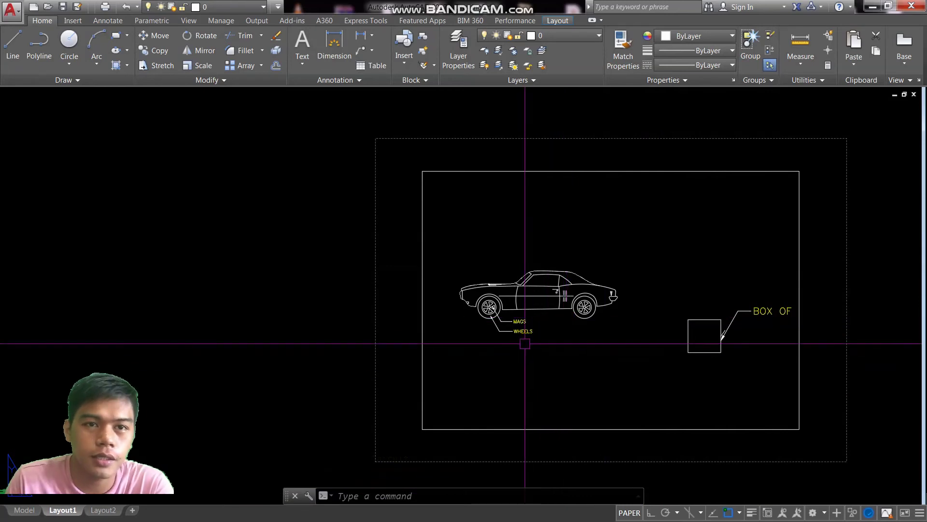
- Set the Layout1 viewport scale to 1:100
{"action": "left_click", "coordinate": [690, 429]}
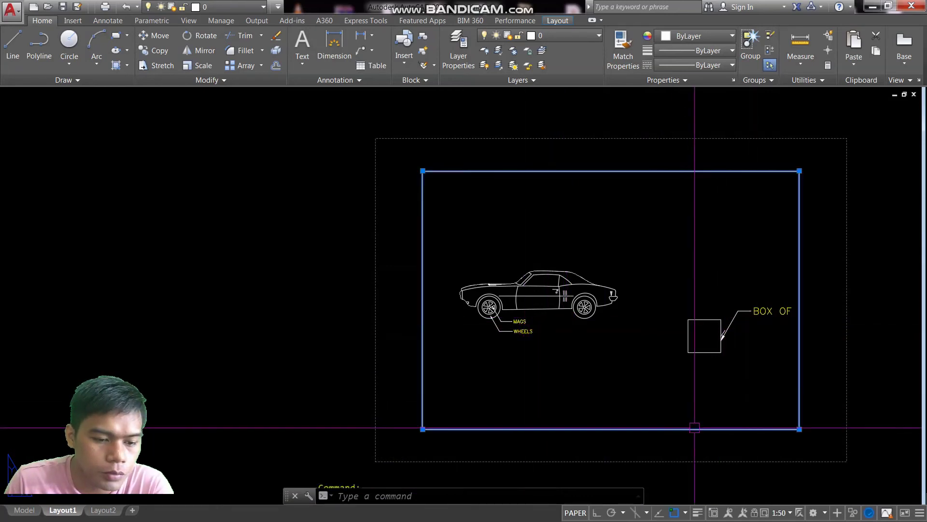
{"action": "left_click", "coordinate": [780, 513]}
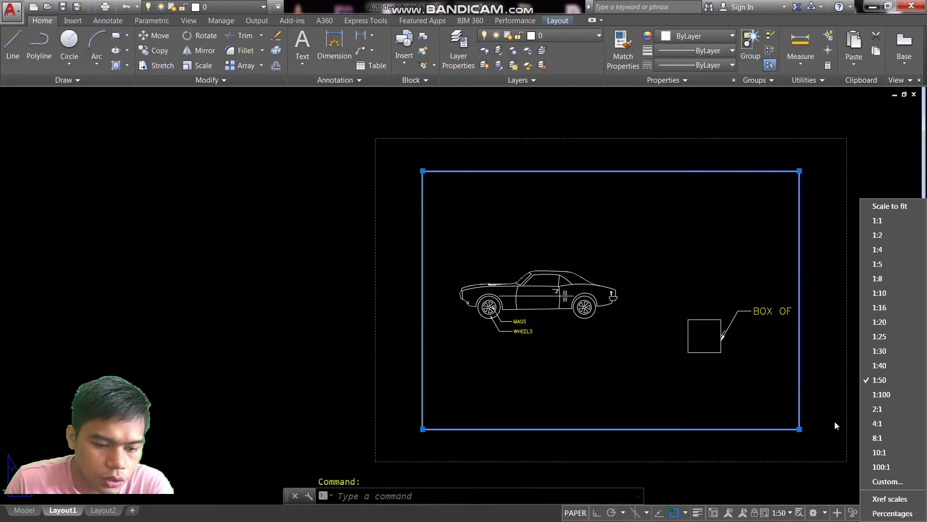
{"action": "left_click", "coordinate": [881, 394]}
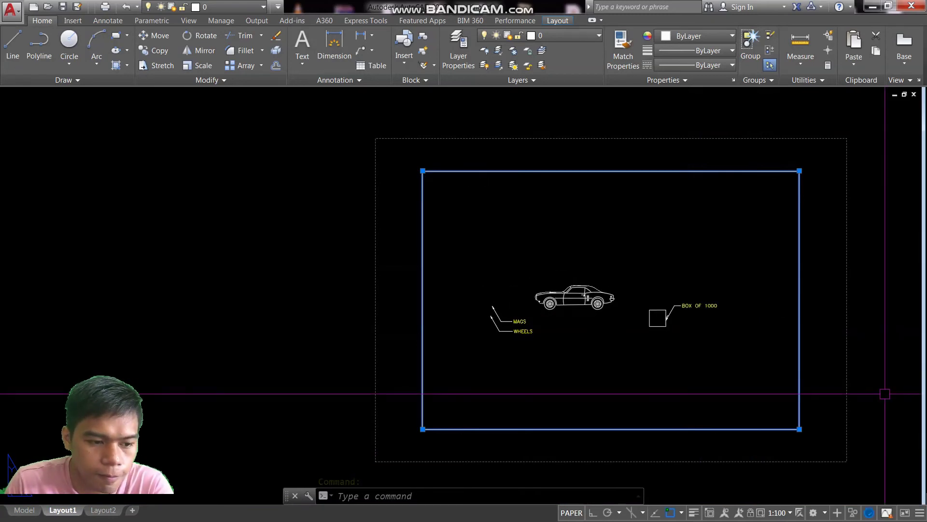
{"action": "scroll", "coordinate": [558, 311], "scroll_direction": "up", "scroll_amount": 2}
{"action": "scroll", "coordinate": [558, 313], "scroll_direction": "up", "scroll_amount": 3}
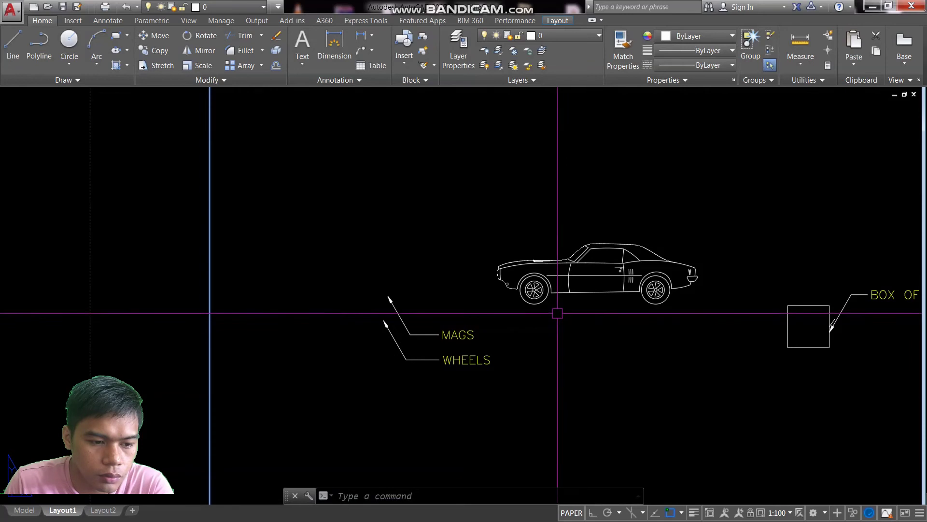
{"action": "scroll", "coordinate": [558, 313], "scroll_direction": "up", "scroll_amount": 2}
{"action": "key", "text": "Escape"}
{"action": "key", "text": "Escape"}
{"action": "key", "text": "Escape"}
{"action": "scroll", "coordinate": [472, 347], "scroll_direction": "up", "scroll_amount": 1}
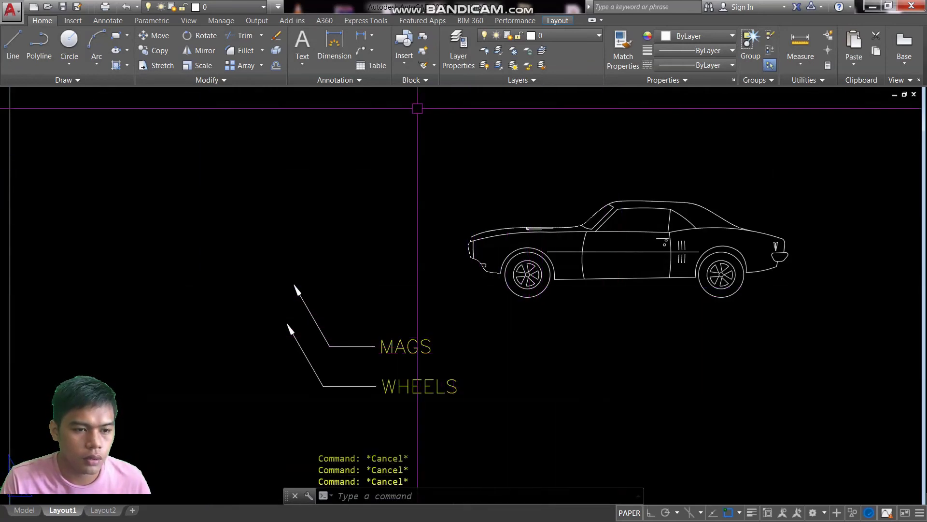
{"action": "left_click", "coordinate": [360, 52]}
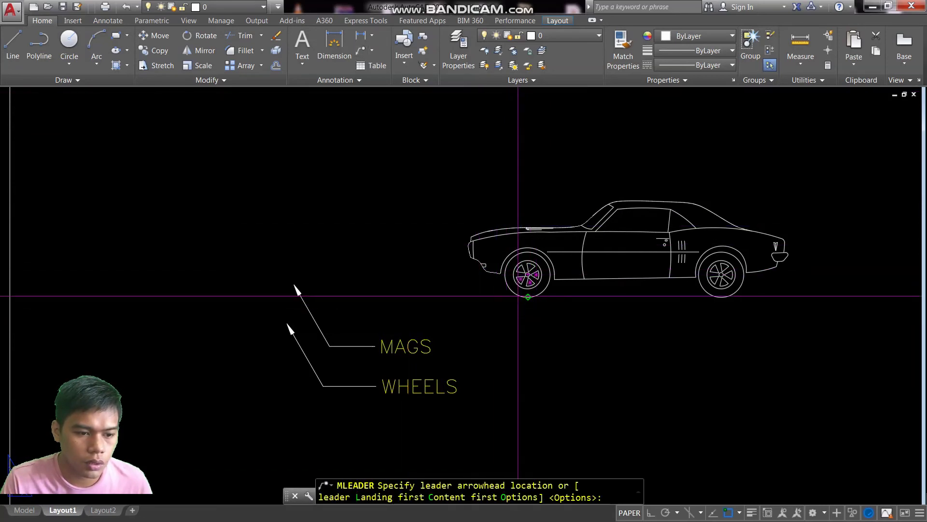
{"action": "left_click", "coordinate": [530, 283]}
{"action": "scroll", "coordinate": [568, 371], "scroll_direction": "up", "scroll_amount": 4}
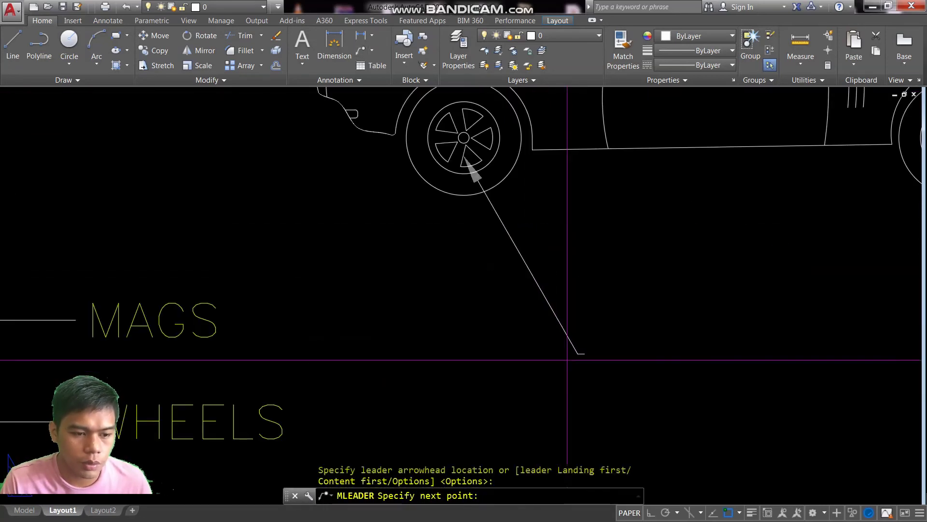
{"action": "left_click", "coordinate": [576, 352]}
{"action": "left_click", "coordinate": [688, 378]}
{"action": "type", "text": "MAGS"}
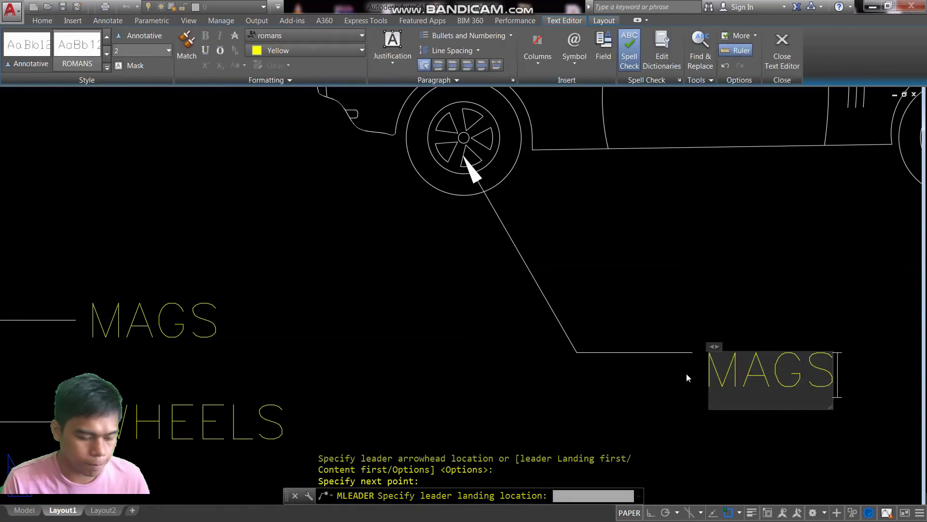
{"action": "left_click", "coordinate": [697, 304]}
{"action": "scroll", "coordinate": [487, 323], "scroll_direction": "down", "scroll_amount": 4}
{"action": "key", "text": "Escape"}
{"action": "key", "text": "Escape"}
{"action": "scroll", "coordinate": [462, 247], "scroll_direction": "up", "scroll_amount": 2}
{"action": "left_click", "coordinate": [361, 54]}
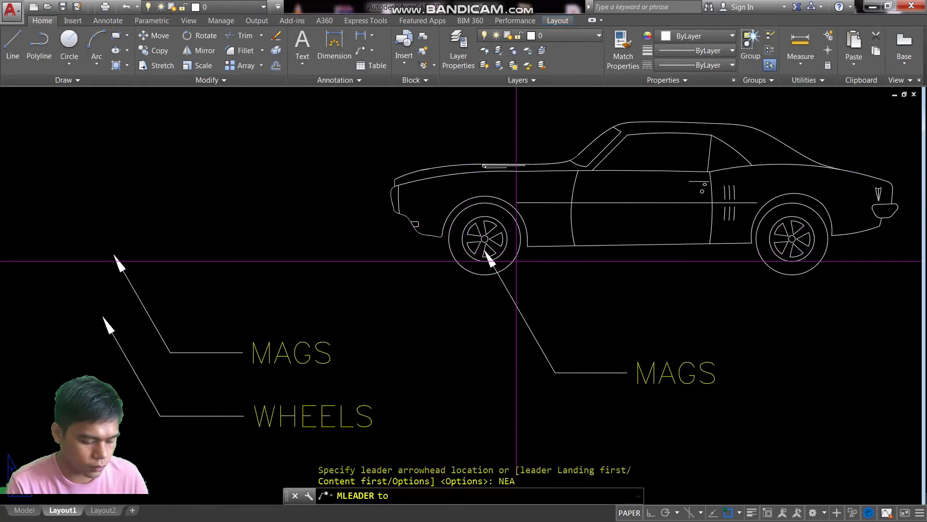
{"action": "left_click", "coordinate": [519, 259]}
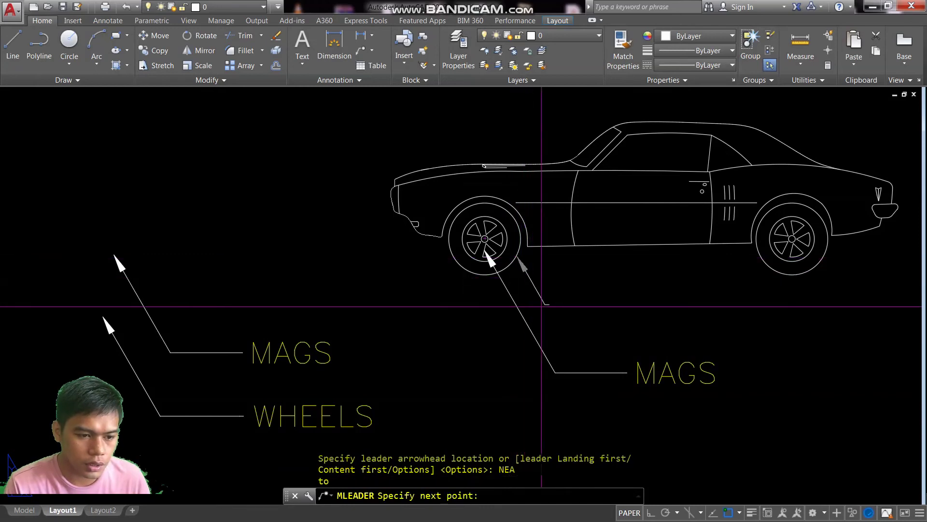
{"action": "left_click", "coordinate": [560, 331]}
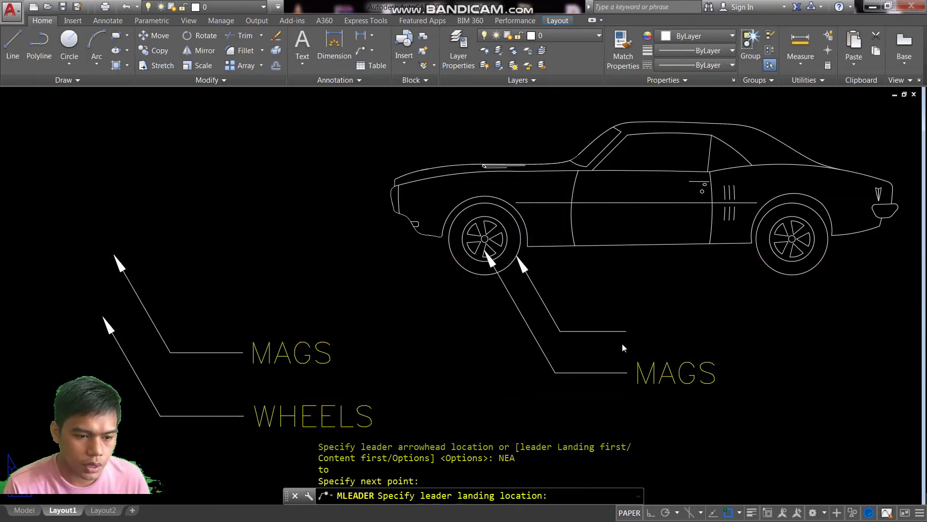
{"action": "left_click", "coordinate": [626, 332]}
{"action": "type", "text": "WHEELS"}
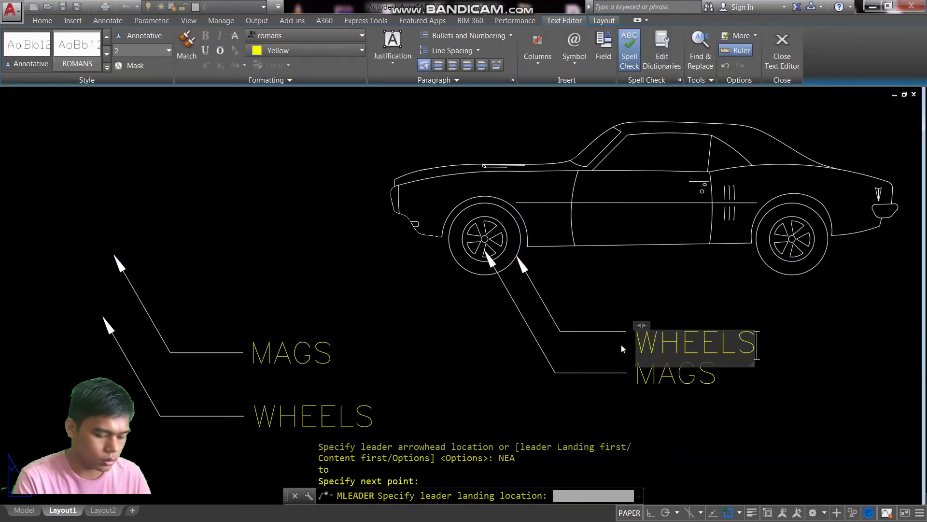
{"action": "key", "text": "Escape"}
{"action": "key", "text": "Escape"}
{"action": "scroll", "coordinate": [536, 280], "scroll_direction": "up", "scroll_amount": 3}
{"action": "key", "text": "Escape"}
{"action": "key", "text": "Escape"}
{"action": "scroll", "coordinate": [515, 294], "scroll_direction": "up", "scroll_amount": 3}
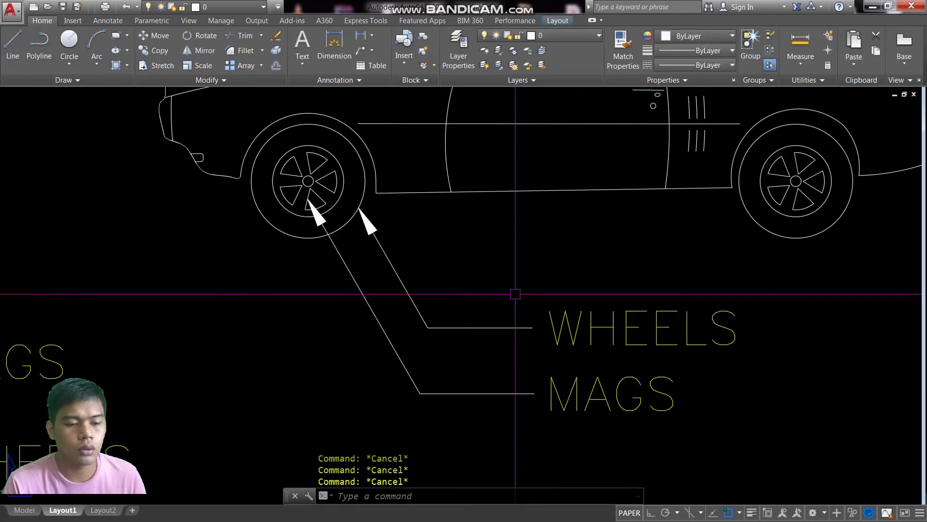
{"action": "scroll", "coordinate": [515, 294], "scroll_direction": "down", "scroll_amount": 2}
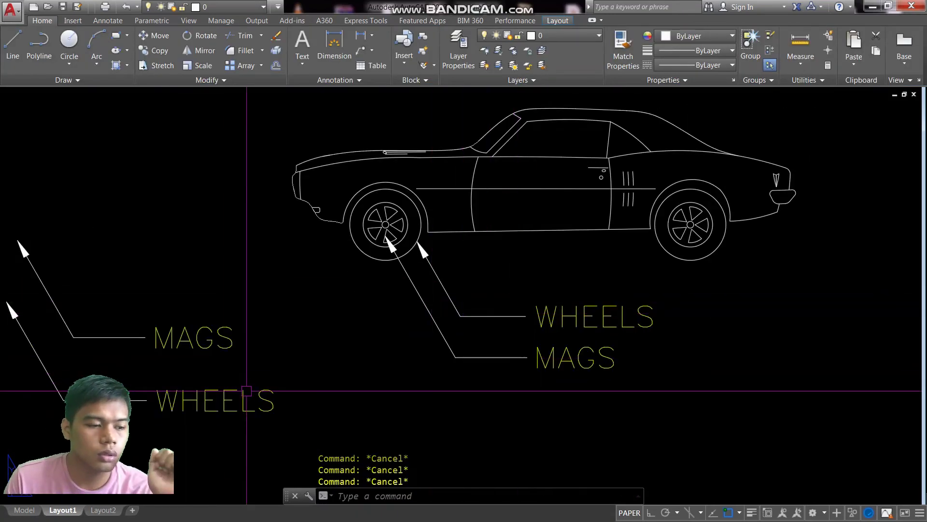
{"action": "type", "text": "m"}
{"action": "key", "text": "Return"}
{"action": "left_click_drag", "start_coordinate": [227, 374], "coordinate": [5, 232]}
{"action": "key", "text": "Return"}
{"action": "left_click", "coordinate": [210, 374]}
{"action": "scroll", "coordinate": [409, 396], "scroll_direction": "down", "scroll_amount": 3}
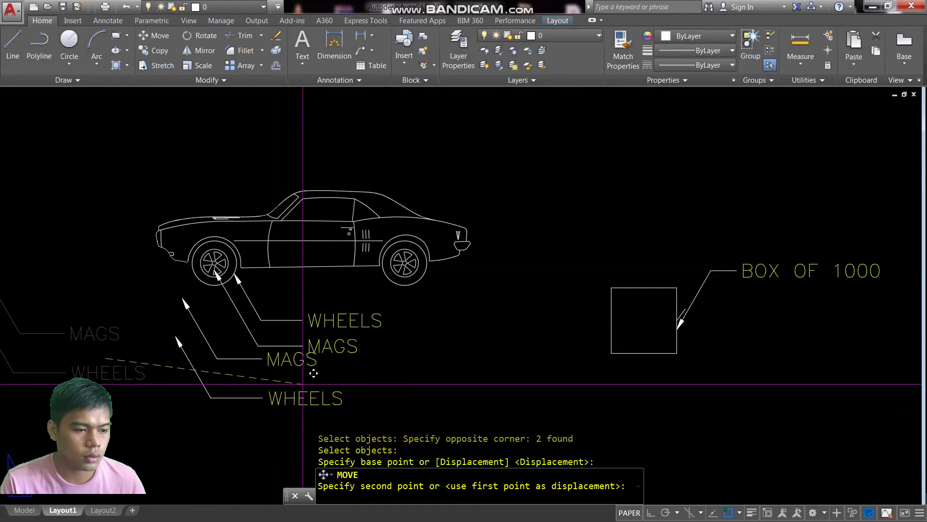
{"action": "scroll", "coordinate": [409, 397], "scroll_direction": "up", "scroll_amount": 3}
{"action": "scroll", "coordinate": [378, 385], "scroll_direction": "down", "scroll_amount": 3}
{"action": "scroll", "coordinate": [365, 324], "scroll_direction": "up", "scroll_amount": 3}
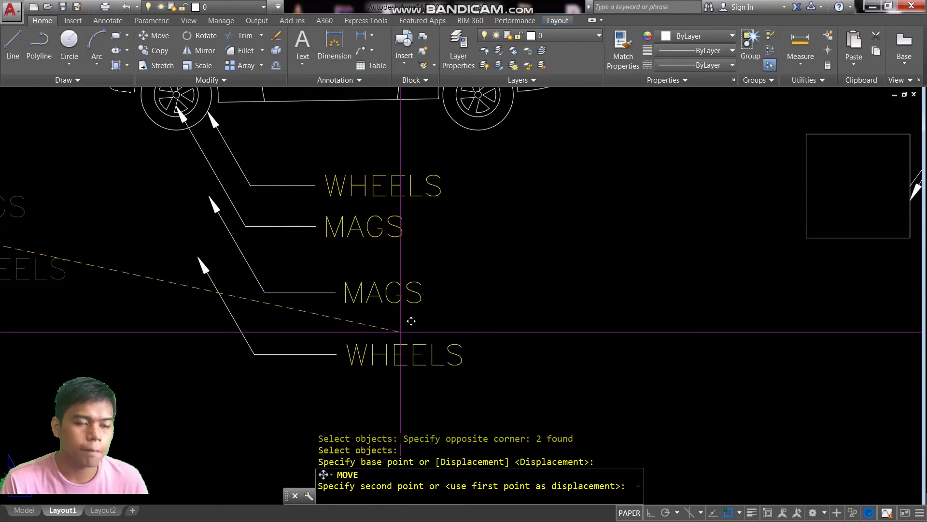
{"action": "key", "text": "Escape"}
{"action": "scroll", "coordinate": [411, 321], "scroll_direction": "down", "scroll_amount": 5}
{"action": "key", "text": "Escape"}
{"action": "key", "text": "Escape"}
{"action": "key", "text": "Escape"}
{"action": "type", "text": "E"}
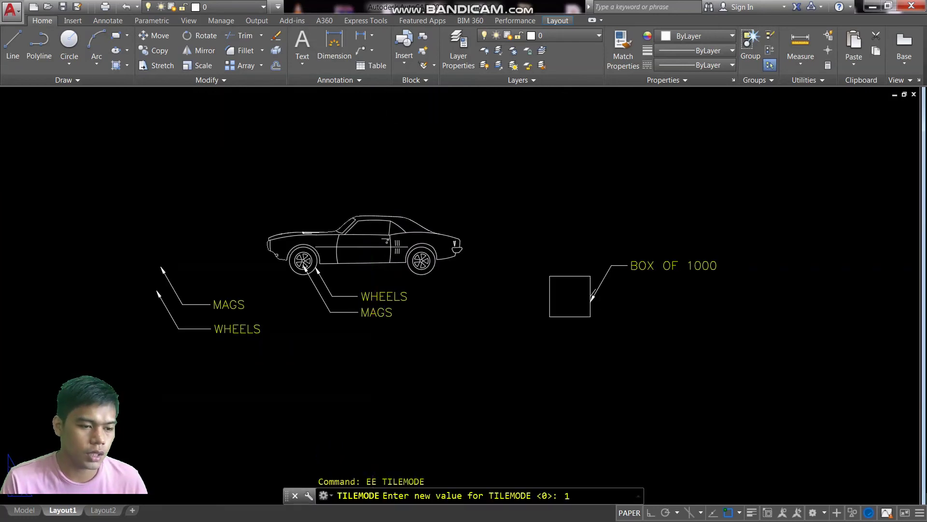
- Switch to model space and review the current multileader style settings
{"action": "key", "text": "Return"}
{"action": "scroll", "coordinate": [425, 280], "scroll_direction": "up", "scroll_amount": 2}
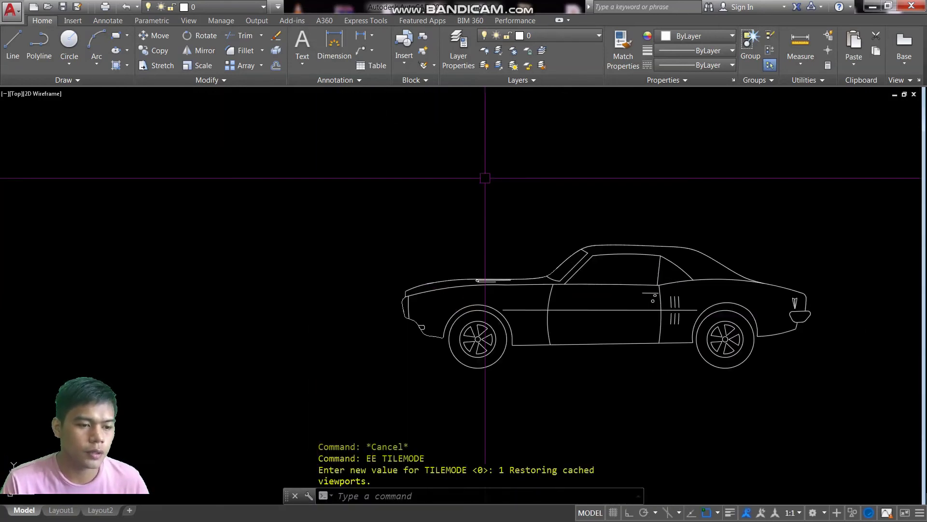
{"action": "left_click", "coordinate": [363, 49]}
{"action": "scroll", "coordinate": [481, 370], "scroll_direction": "up", "scroll_amount": 4}
{"action": "scroll", "coordinate": [448, 329], "scroll_direction": "down", "scroll_amount": 4}
{"action": "left_click", "coordinate": [461, 339]}
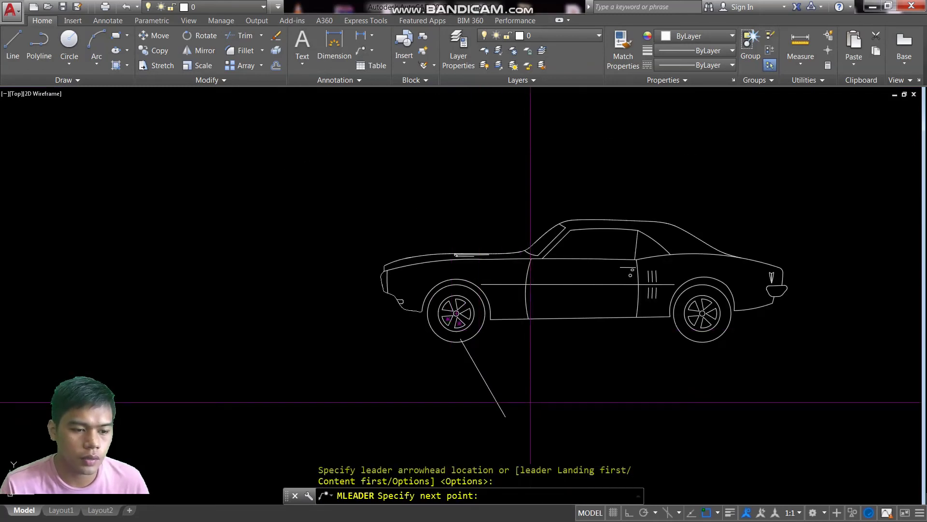
{"action": "key", "text": "Escape"}
{"action": "key", "text": "Escape"}
{"action": "key", "text": "Escape"}
{"action": "key", "text": "Escape"}
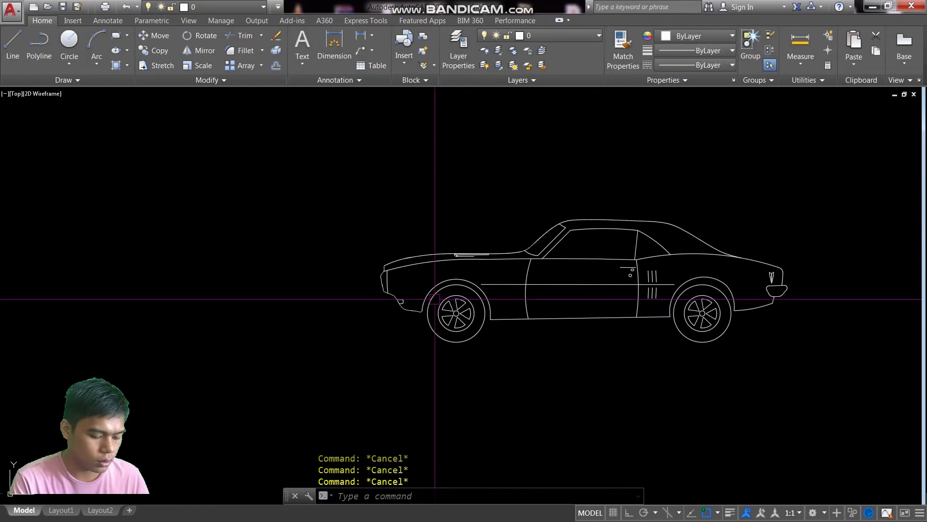
{"action": "left_click", "coordinate": [340, 80]}
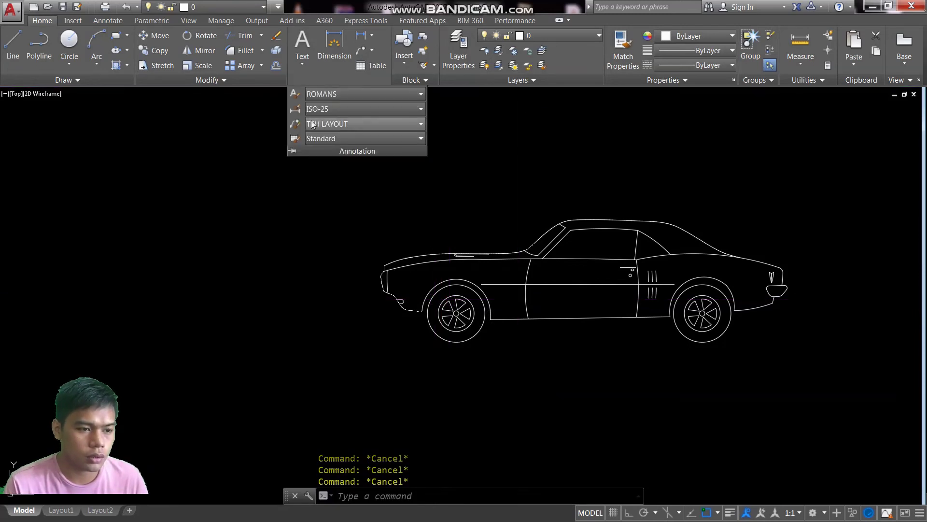
{"action": "left_click", "coordinate": [296, 125]}
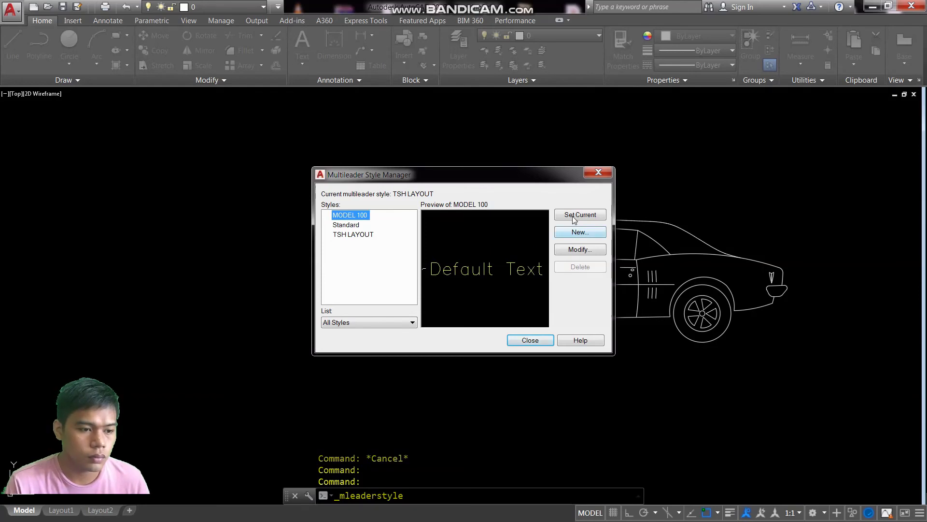
{"action": "left_click", "coordinate": [530, 341]}
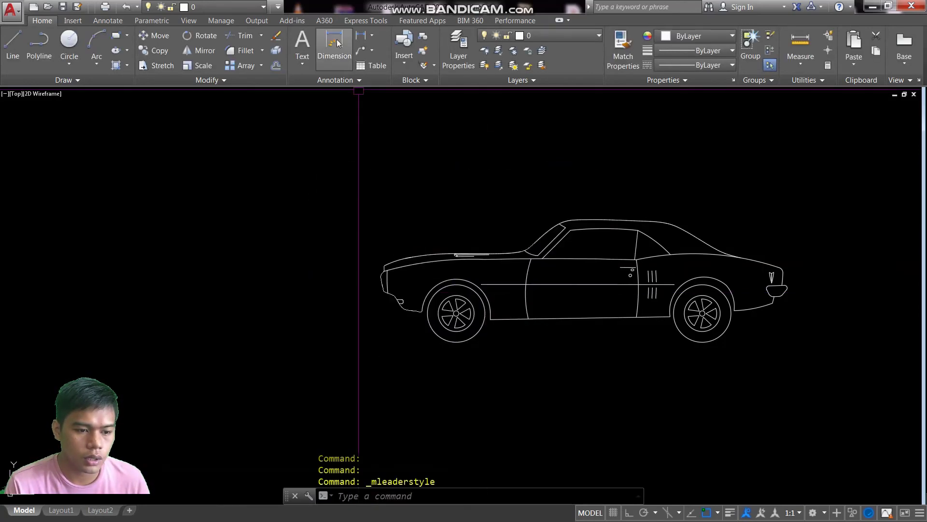
- Add a WHEELS multileader from the front wheel in model space
{"action": "left_click", "coordinate": [364, 50]}
{"action": "left_click", "coordinate": [463, 329]}
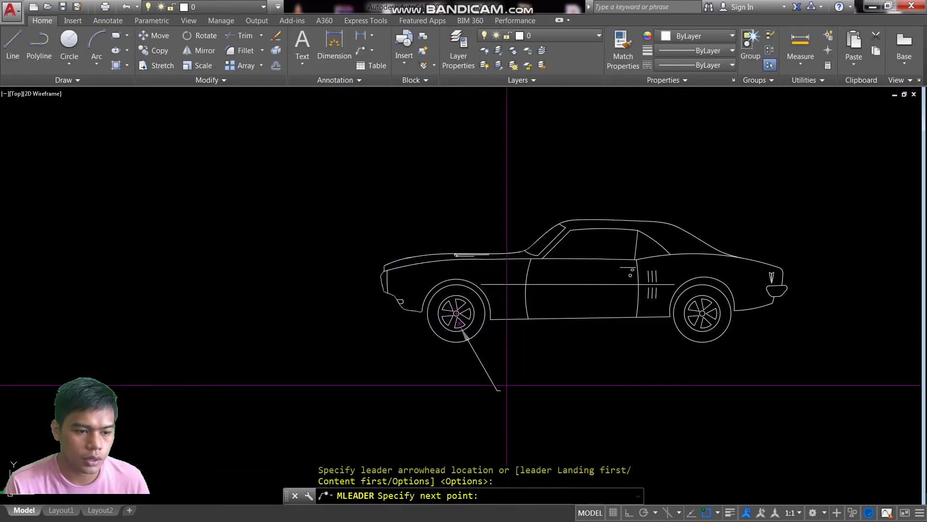
{"action": "left_click", "coordinate": [498, 392]}
{"action": "left_click", "coordinate": [556, 399]}
{"action": "type", "text": "WHEEL"}
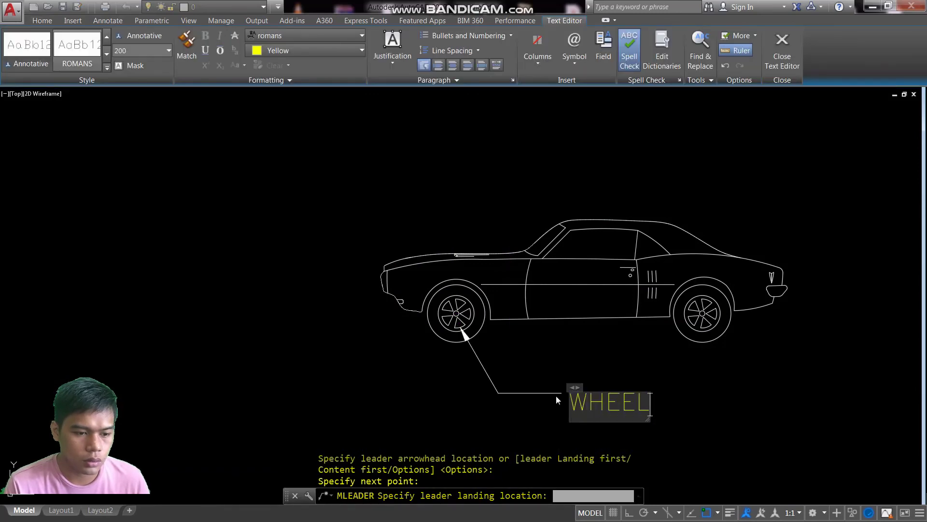
{"action": "type", "text": "S"}
{"action": "key", "text": "Escape"}
{"action": "type", "text": "E"}
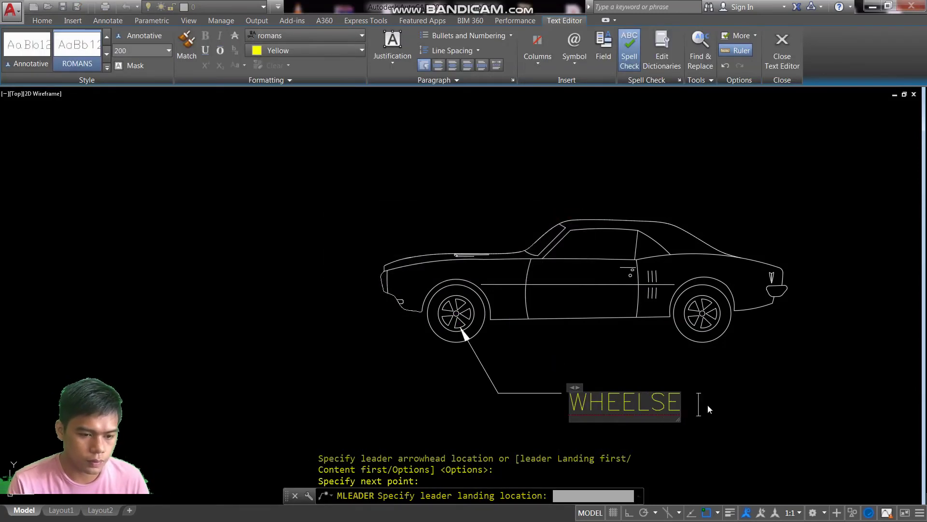
{"action": "left_click", "coordinate": [703, 410]}
- Erase the misspelled WHEELS leader with a crossing window
{"action": "type", "text": "e"}
{"action": "key", "text": "Return"}
{"action": "left_click", "coordinate": [682, 424]}
{"action": "left_click", "coordinate": [642, 400]}
{"action": "key", "text": "Escape"}
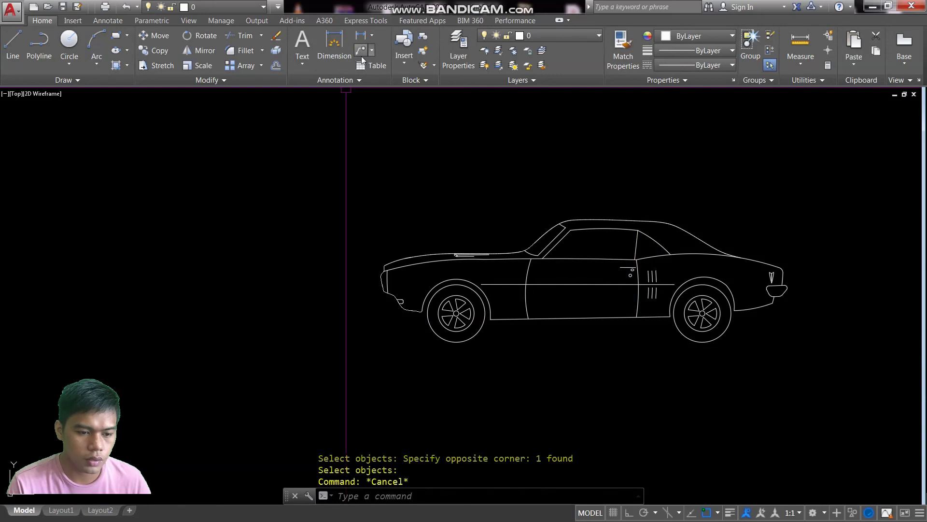
- Add a WHEELS multileader at the rear wheel, then return to Layout1
{"action": "type", "text": "mld"}
{"action": "key", "text": "Return"}
{"action": "left_click", "coordinate": [694, 333]}
{"action": "left_click", "coordinate": [666, 388]}
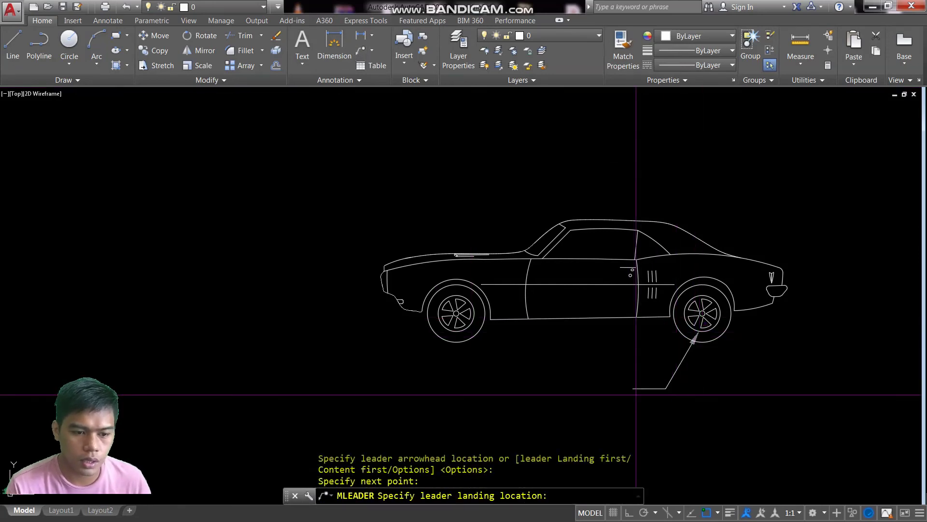
{"action": "left_click", "coordinate": [633, 389]}
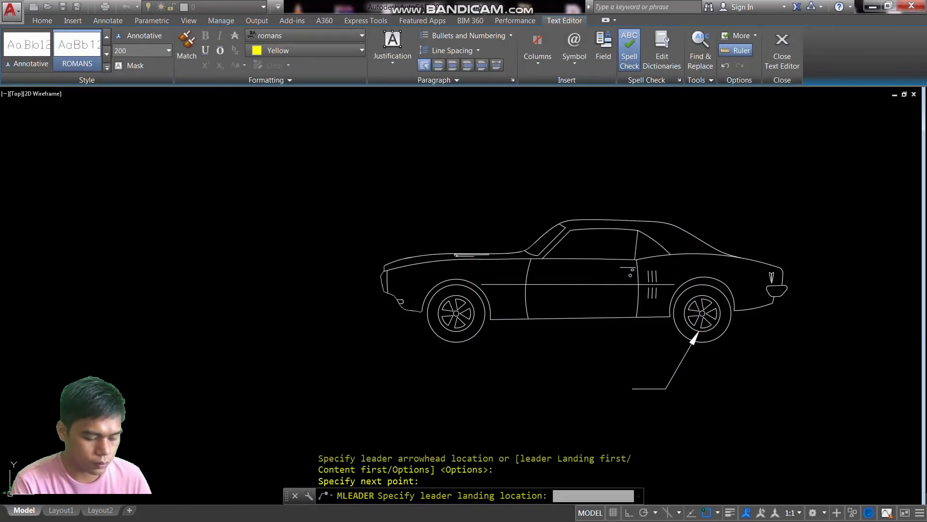
{"action": "key", "text": "Escape"}
{"action": "key", "text": "Escape"}
{"action": "key", "text": "Escape"}
{"action": "key", "text": "Return"}
- Erase the left MAGS and WHEELS labels with a crossing window
{"action": "type", "text": "0"}
{"action": "key", "text": "Return"}
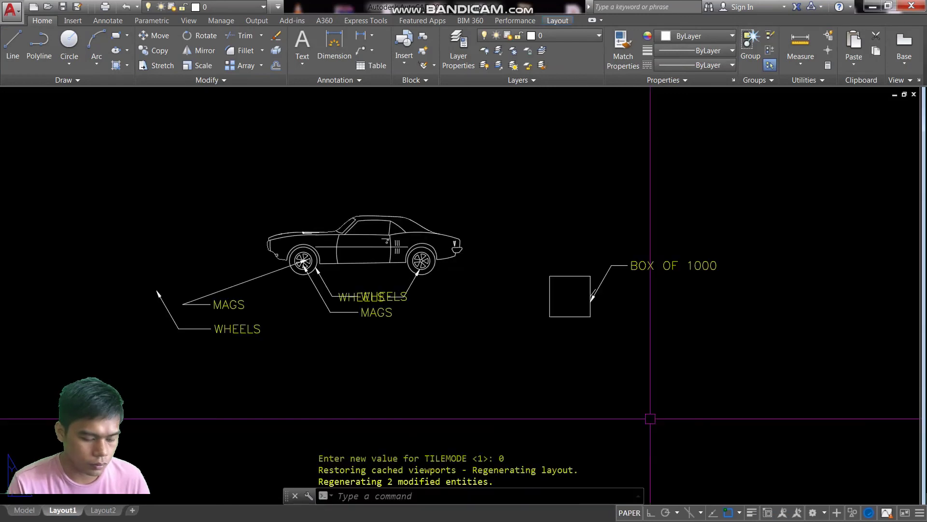
{"action": "key", "text": "Escape"}
{"action": "key", "text": "Escape"}
{"action": "scroll", "coordinate": [360, 280], "scroll_direction": "down", "scroll_amount": 3}
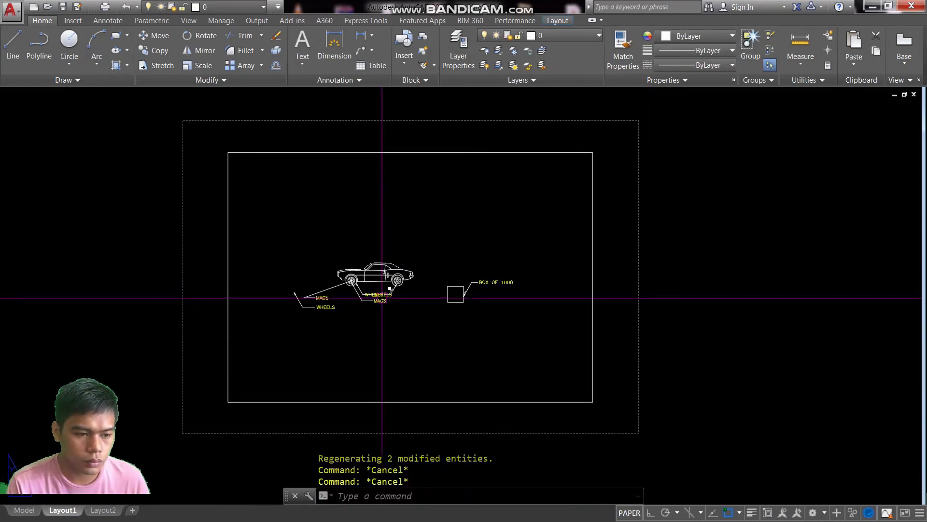
{"action": "scroll", "coordinate": [338, 273], "scroll_direction": "up", "scroll_amount": 3}
{"action": "key", "text": "Escape"}
{"action": "type", "text": "e"}
{"action": "key", "text": "Return"}
{"action": "left_click", "coordinate": [274, 370]}
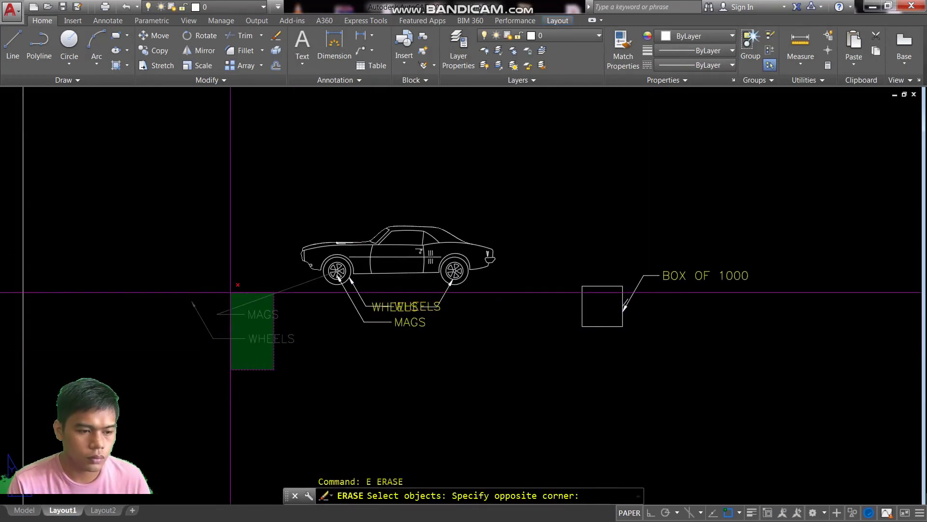
{"action": "left_click", "coordinate": [231, 301]}
{"action": "key", "text": "Return"}
- Start moving leaders on the layout, then cancel it and a mistyped QQ command
{"action": "scroll", "coordinate": [344, 308], "scroll_direction": "up", "scroll_amount": 6}
{"action": "key", "text": "Escape"}
{"action": "key", "text": "Escape"}
{"action": "key", "text": "Escape"}
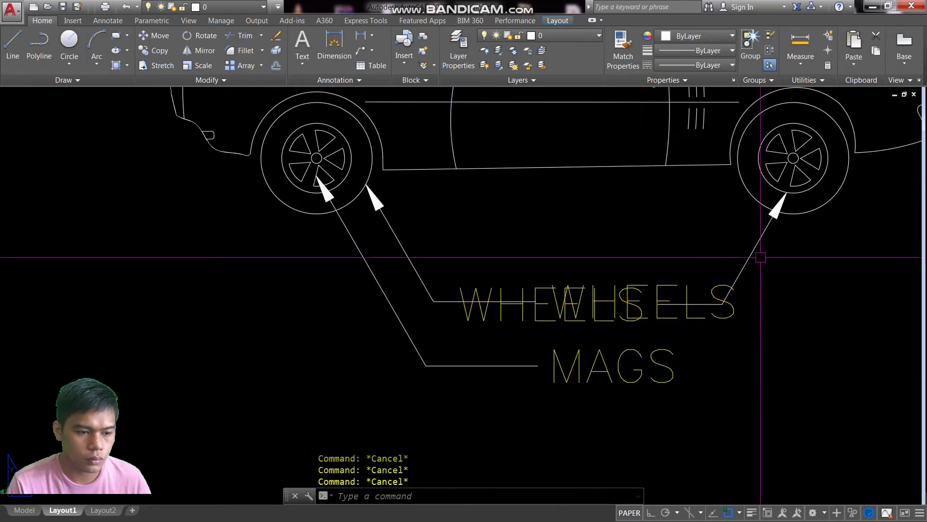
{"action": "type", "text": "m"}
{"action": "key", "text": "Return"}
{"action": "left_click", "coordinate": [761, 252]}
{"action": "left_click", "coordinate": [534, 269]}
{"action": "scroll", "coordinate": [536, 265], "scroll_direction": "down", "scroll_amount": 4}
{"action": "key", "text": "Escape"}
{"action": "type", "text": "qq"}
{"action": "key", "text": "Return"}
- Start and cancel an annotation text edit and a pan
{"action": "key", "text": "Escape"}
{"action": "type", "text": "ed"}
{"action": "key", "text": "Return"}
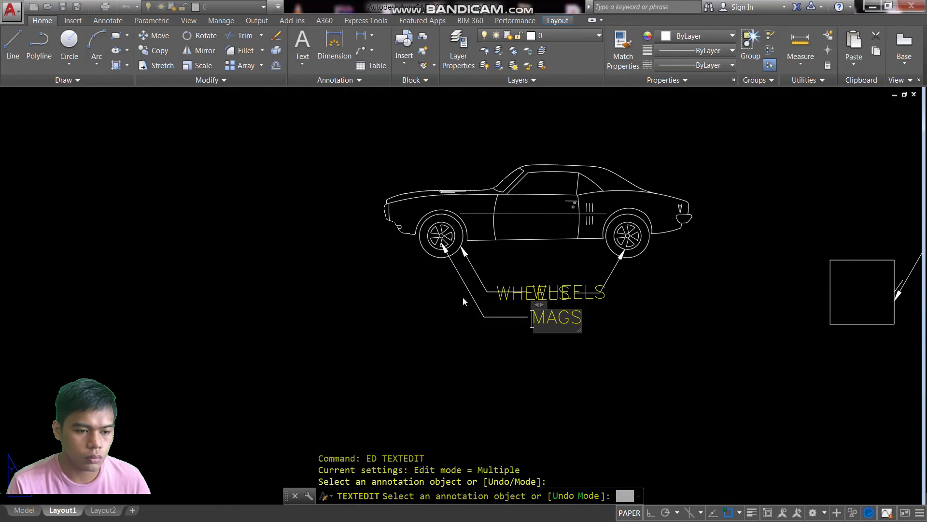
{"action": "key", "text": "Escape"}
{"action": "scroll", "coordinate": [473, 266], "scroll_direction": "up", "scroll_amount": 2}
{"action": "key", "text": "Escape"}
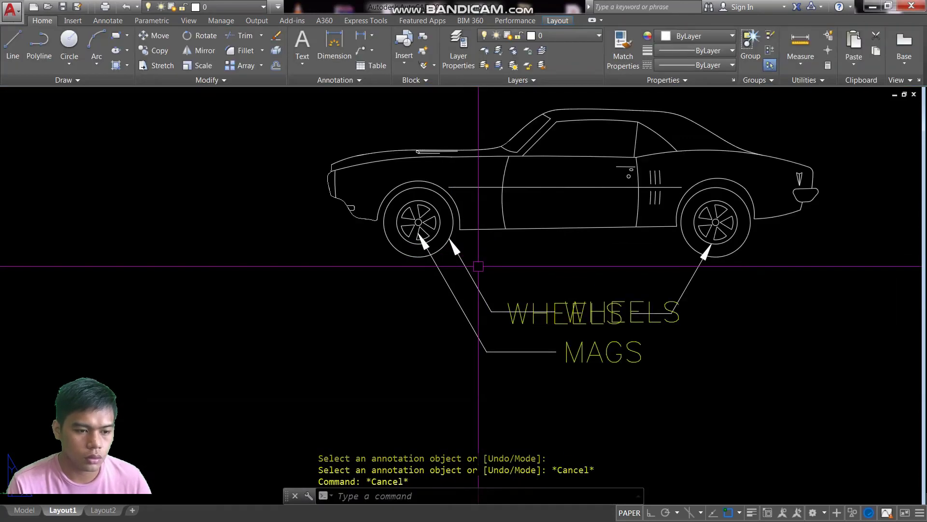
{"action": "key", "text": "Escape"}
{"action": "key", "text": "Escape"}
{"action": "type", "text": "p"}
{"action": "key", "text": "Return"}
{"action": "key", "text": "Escape"}
- Erase the duplicate WHEELS and MAGS leaders by the car's front wheel
{"action": "type", "text": "e"}
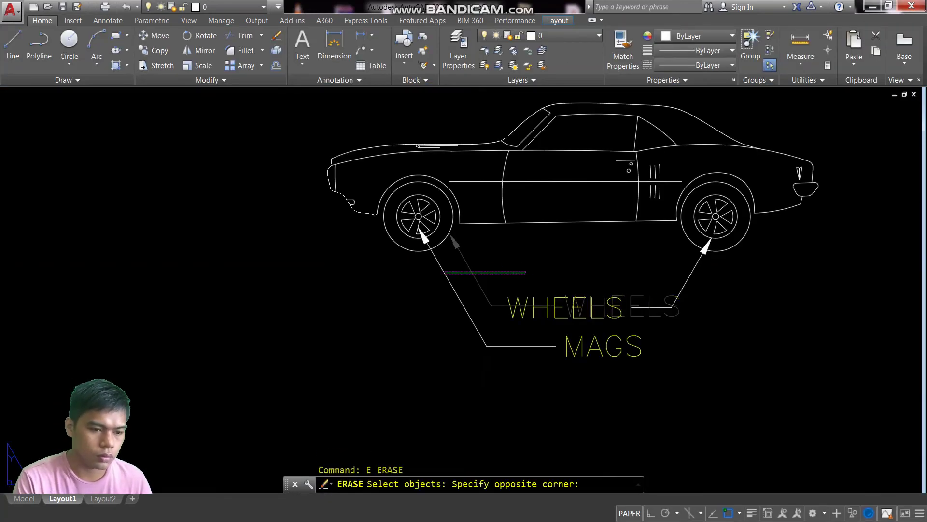
{"action": "left_click", "coordinate": [444, 271]}
{"action": "key", "text": "Return"}
{"action": "scroll", "coordinate": [480, 276], "scroll_direction": "down", "scroll_amount": 2}
{"action": "scroll", "coordinate": [496, 280], "scroll_direction": "down", "scroll_amount": 3}
{"action": "scroll", "coordinate": [498, 278], "scroll_direction": "up", "scroll_amount": 3}
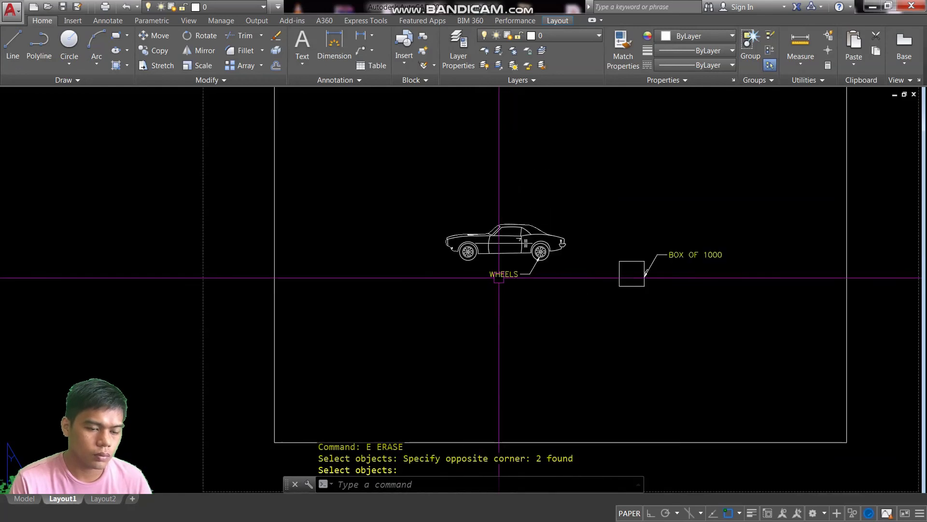
{"action": "key", "text": "Escape"}
- Click around the layout and select the viewport frame
{"action": "left_click", "coordinate": [505, 262]}
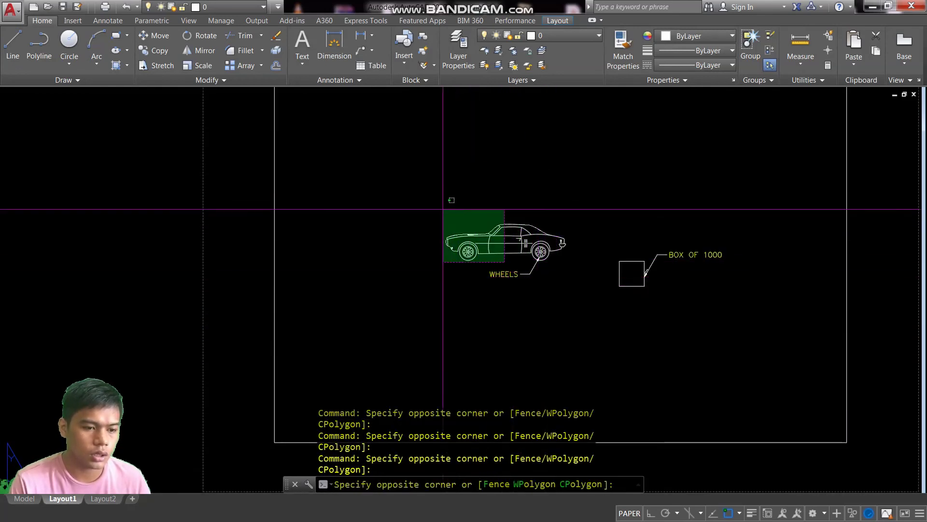
{"action": "left_click", "coordinate": [594, 368]}
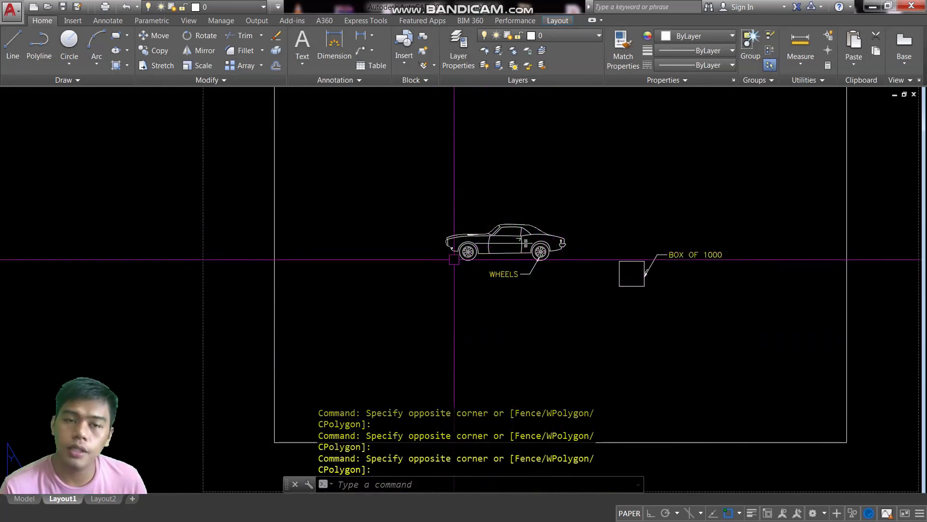
{"action": "scroll", "coordinate": [463, 250], "scroll_direction": "up", "scroll_amount": 2}
{"action": "left_click", "coordinate": [537, 288]}
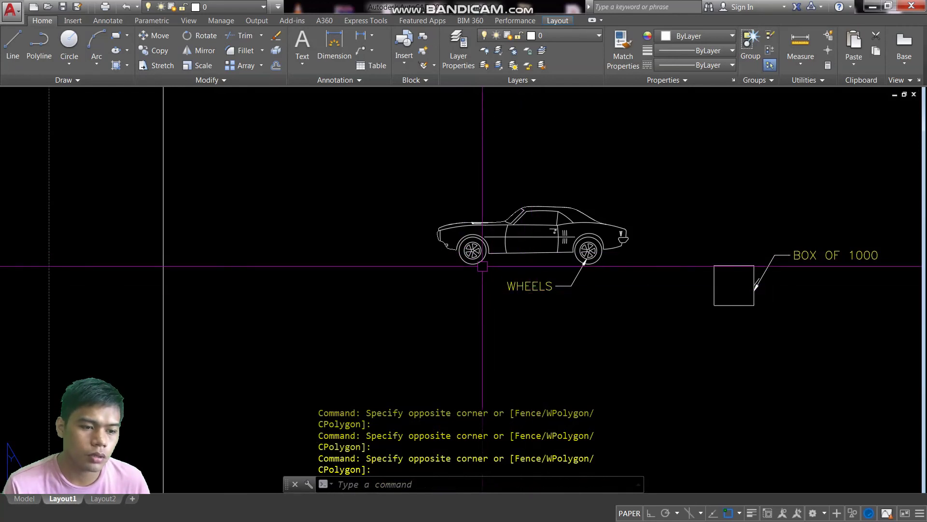
{"action": "scroll", "coordinate": [513, 293], "scroll_direction": "down", "scroll_amount": 2}
{"action": "left_click", "coordinate": [206, 257]}
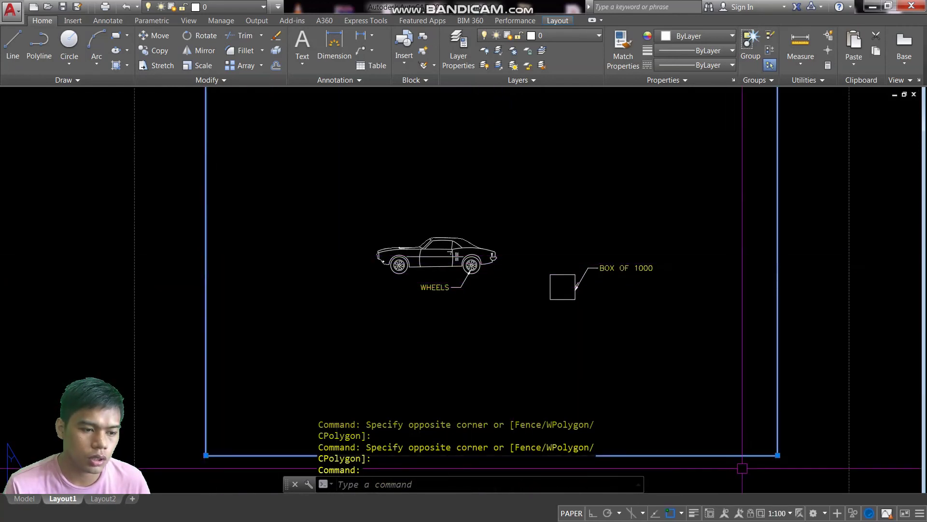
- Set the Layout1 viewport scale to 1:50, then try and cancel a front-wheel multileader
{"action": "left_click", "coordinate": [779, 513]}
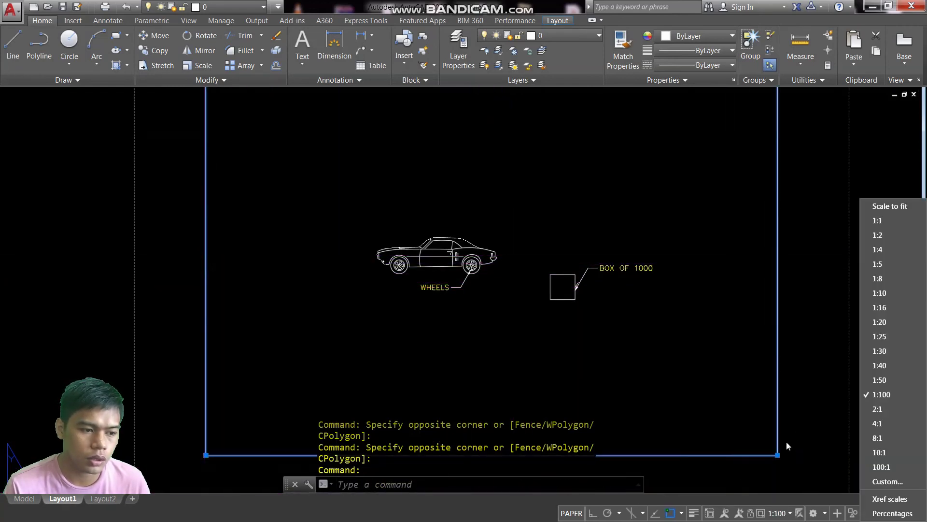
{"action": "left_click", "coordinate": [883, 384]}
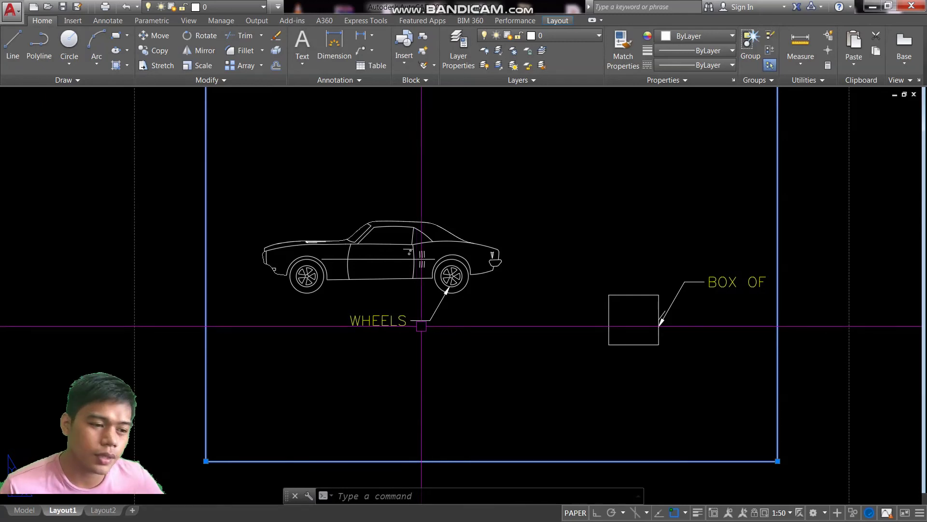
{"action": "left_click", "coordinate": [363, 50]}
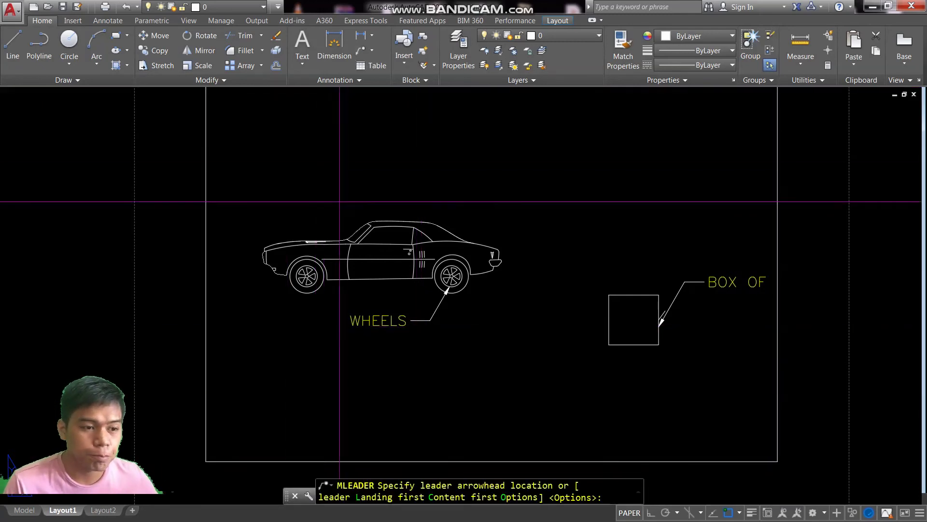
{"action": "left_click", "coordinate": [310, 277]}
{"action": "key", "text": "Escape"}
{"action": "key", "text": "Escape"}
{"action": "key", "text": "Escape"}
{"action": "left_click", "coordinate": [359, 79]}
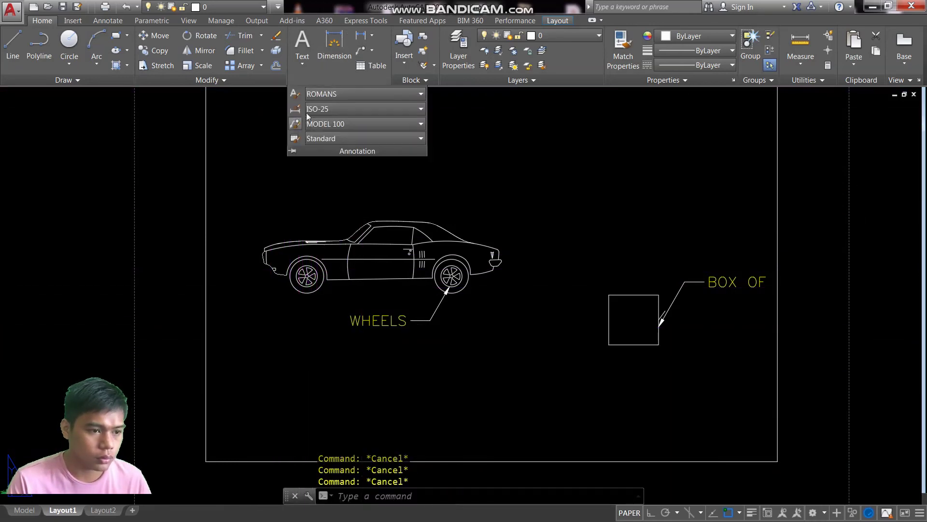
- Make TSH LAYOUT the current multileader style
{"action": "left_click", "coordinate": [295, 124]}
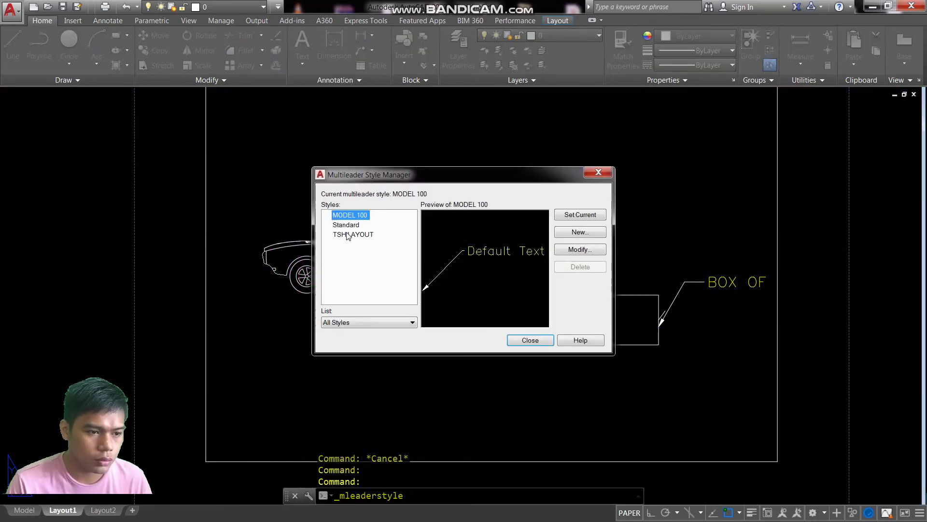
{"action": "left_click", "coordinate": [530, 340]}
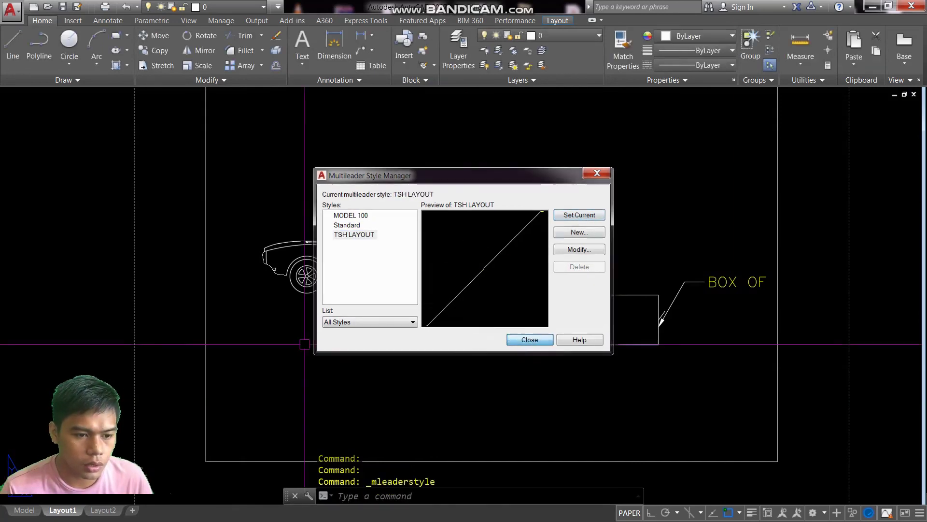
{"action": "scroll", "coordinate": [301, 299], "scroll_direction": "up", "scroll_amount": 4}
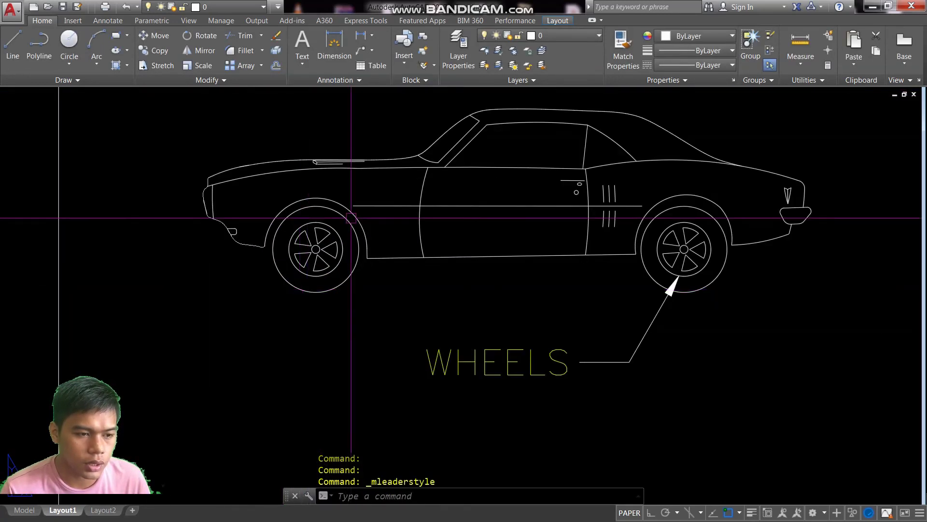
- Add a MAGS multileader pointing at the car's front wheel, bent below the car
{"action": "left_click", "coordinate": [361, 50]}
{"action": "left_click", "coordinate": [314, 276]}
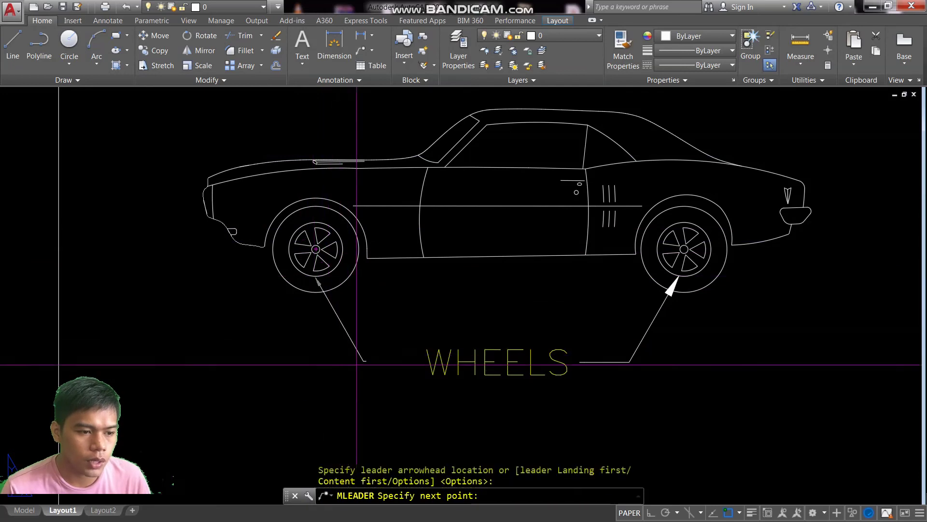
{"action": "left_click", "coordinate": [403, 429]}
{"action": "left_click", "coordinate": [441, 430]}
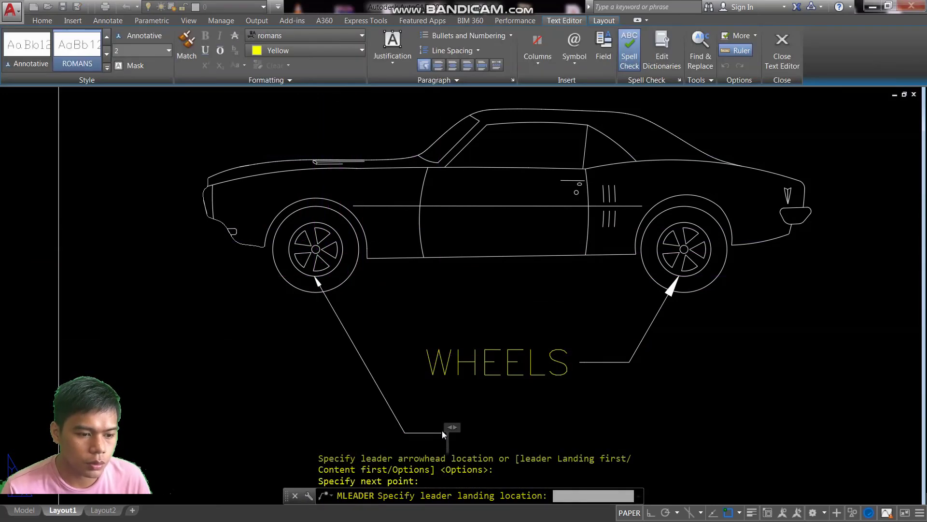
{"action": "type", "text": "MAGS"}
{"action": "left_click", "coordinate": [459, 279]}
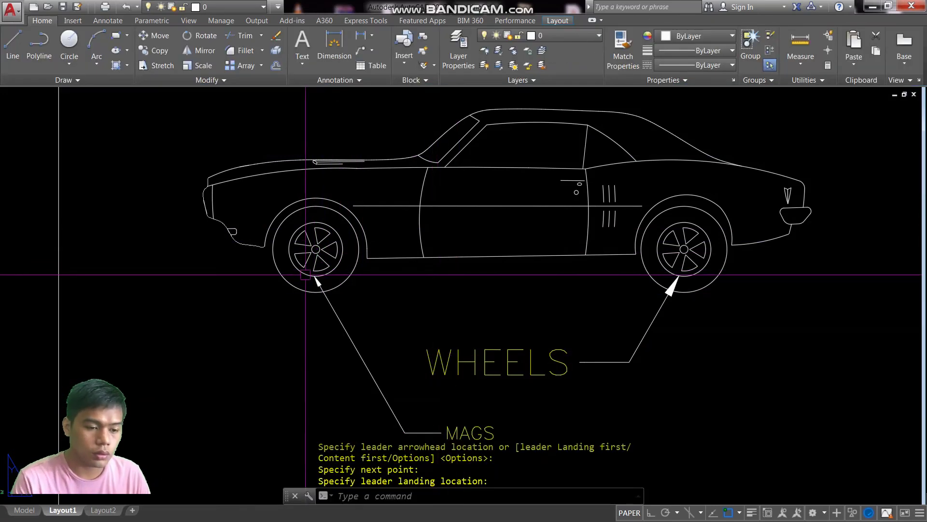
{"action": "middle_click_drag", "start_coordinate": [459, 327], "coordinate": [417, 262]}
{"action": "scroll", "coordinate": [418, 262], "scroll_direction": "down", "scroll_amount": 5}
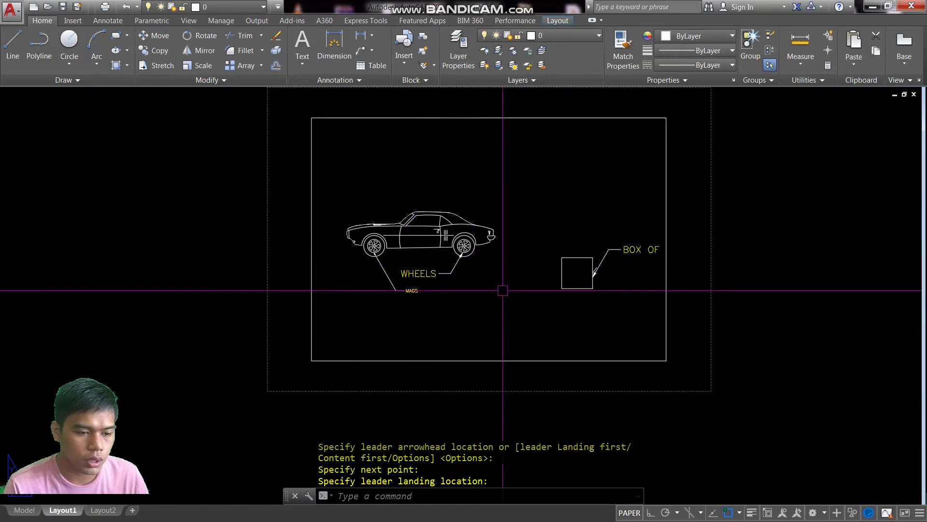
{"action": "key", "text": "Escape"}
{"action": "key", "text": "Escape"}
{"action": "left_click", "coordinate": [563, 360]}
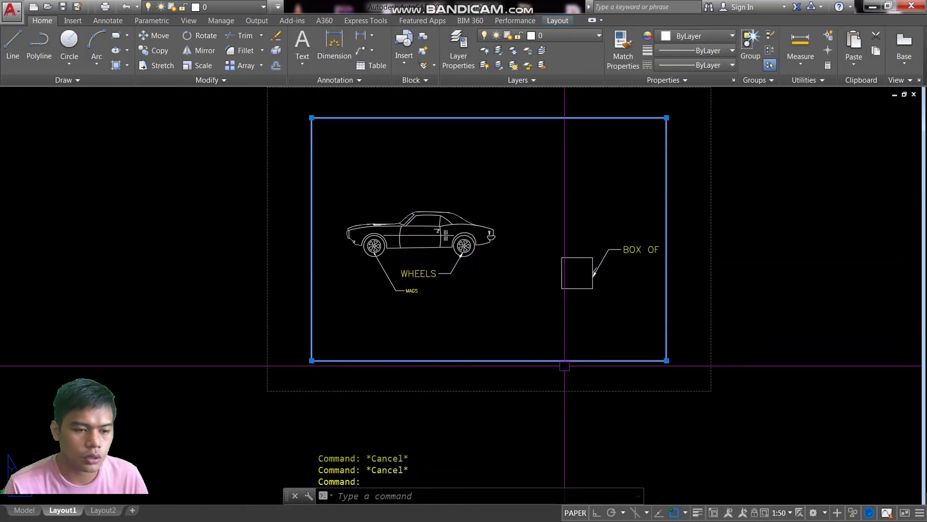
- Set the viewport scale to 1:100, return to paper space and regenerate
{"action": "left_click", "coordinate": [789, 513]}
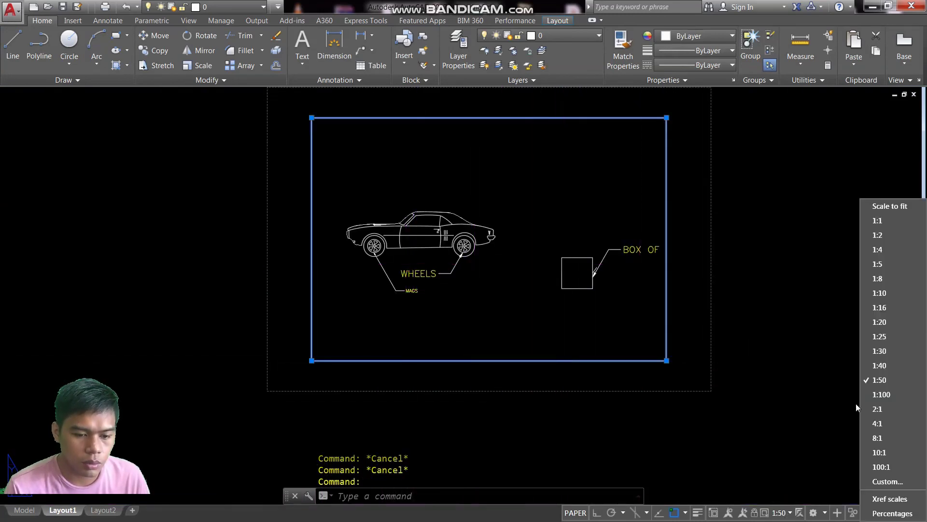
{"action": "left_click", "coordinate": [889, 394]}
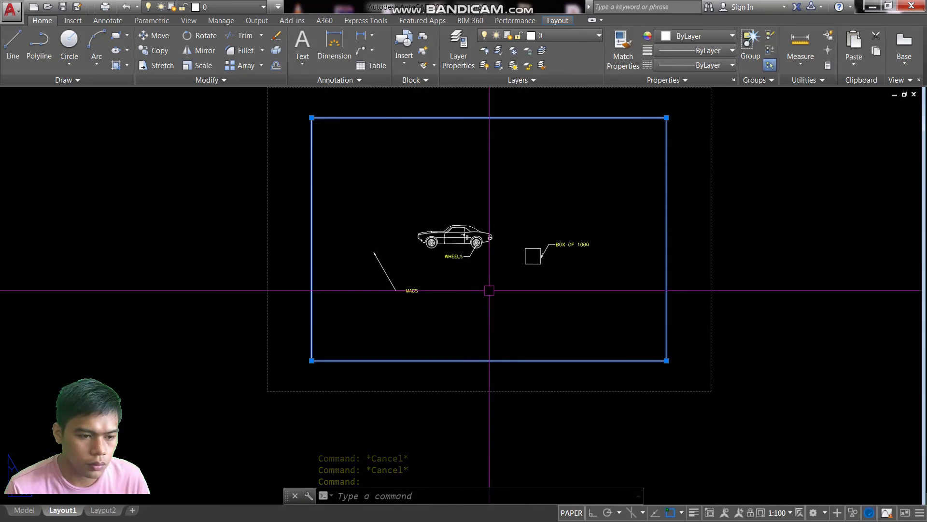
{"action": "type", "text": "PS"}
{"action": "key", "text": "Return"}
{"action": "key", "text": "Escape"}
{"action": "key", "text": "Escape"}
{"action": "key", "text": "Escape"}
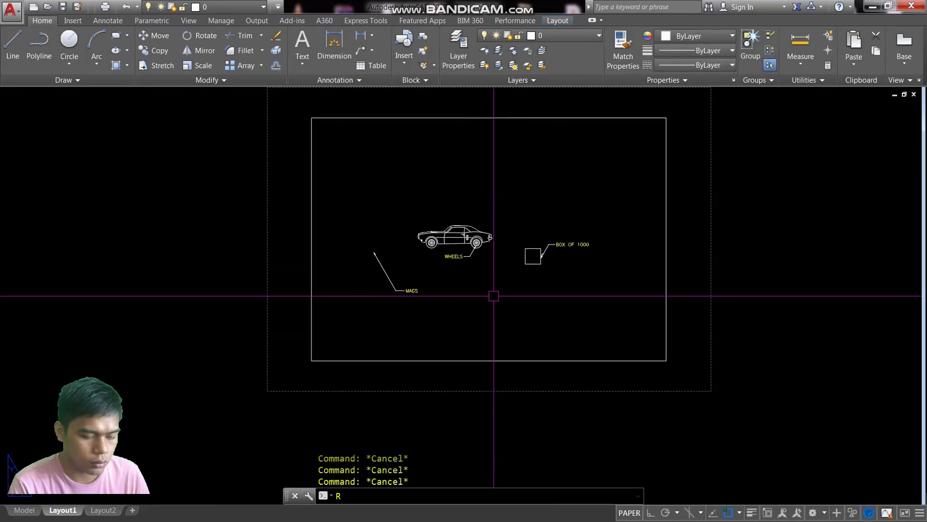
{"action": "type", "text": "RE"}
{"action": "key", "text": "Return"}
{"action": "scroll", "coordinate": [497, 304], "scroll_direction": "up", "scroll_amount": 3}
{"action": "scroll", "coordinate": [504, 323], "scroll_direction": "up", "scroll_amount": 2}
{"action": "key", "text": "Escape"}
{"action": "key", "text": "Escape"}
- Start moving the MAGS leader, cancel, and switch to model space
{"action": "type", "text": "M"}
{"action": "key", "text": "Return"}
{"action": "left_click_drag", "start_coordinate": [503, 322], "coordinate": [459, 307]}
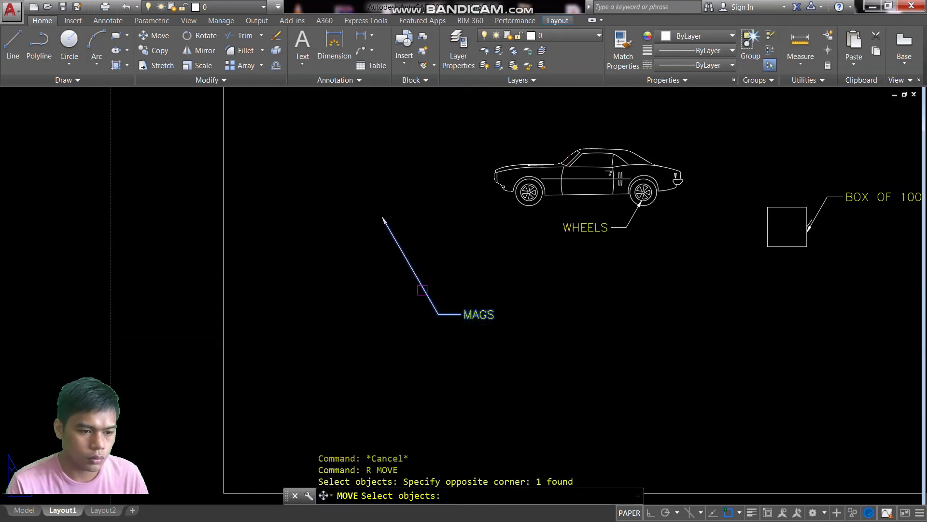
{"action": "key", "text": "Return"}
{"action": "left_click", "coordinate": [425, 350]}
{"action": "scroll", "coordinate": [560, 266], "scroll_direction": "up", "scroll_amount": 4}
{"action": "scroll", "coordinate": [472, 304], "scroll_direction": "down", "scroll_amount": 4}
{"action": "scroll", "coordinate": [522, 352], "scroll_direction": "up", "scroll_amount": 2}
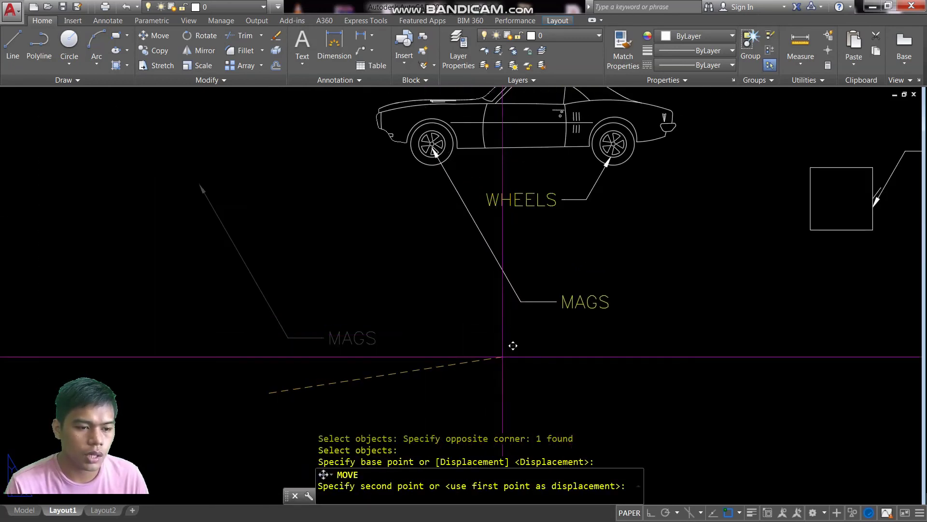
{"action": "scroll", "coordinate": [432, 232], "scroll_direction": "up", "scroll_amount": 2}
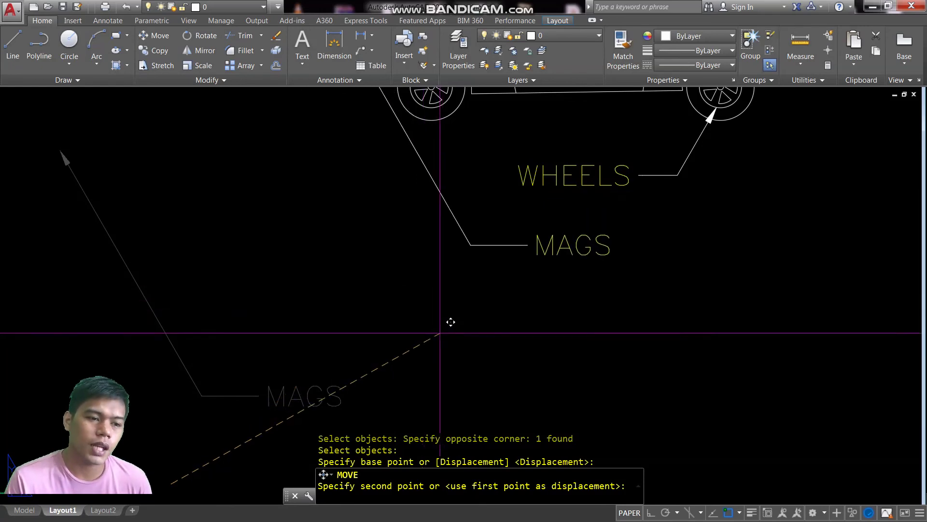
{"action": "scroll", "coordinate": [447, 321], "scroll_direction": "down", "scroll_amount": 2}
{"action": "key", "text": "Escape"}
{"action": "scroll", "coordinate": [458, 355], "scroll_direction": "down", "scroll_amount": 1}
{"action": "scroll", "coordinate": [492, 306], "scroll_direction": "down", "scroll_amount": 3}
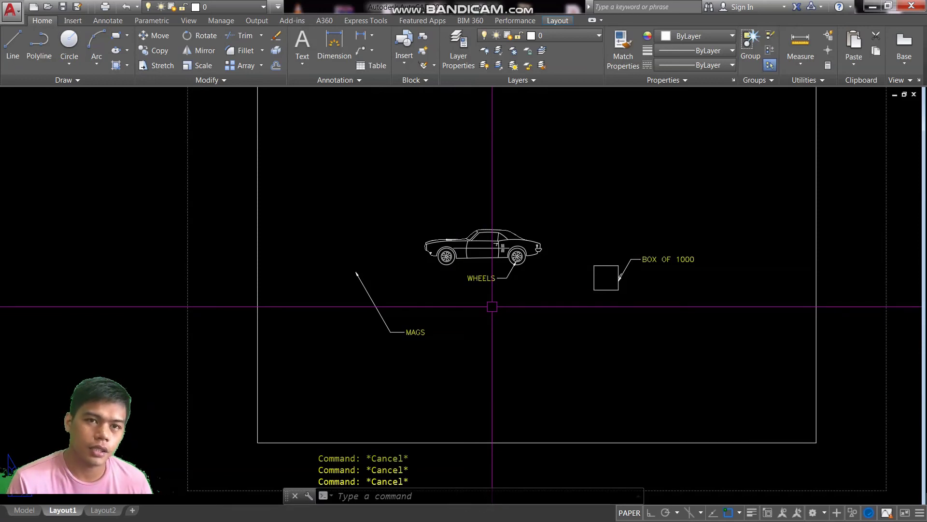
{"action": "left_click", "coordinate": [24, 510]}
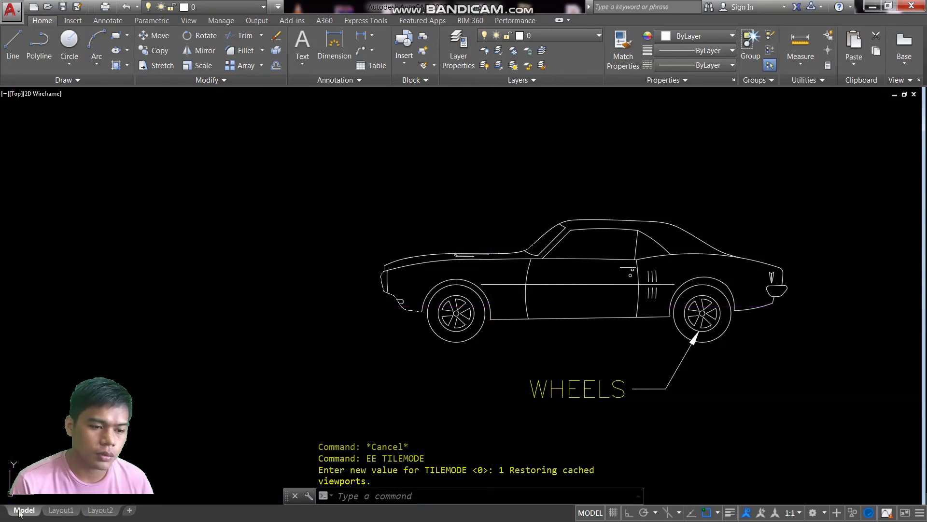
- Erase everything in model space, including leftover objects
{"action": "key", "text": "ctrl+a"}
{"action": "key", "text": "Delete"}
{"action": "key", "text": "Escape"}
{"action": "key", "text": "Escape"}
{"action": "key", "text": "e"}
{"action": "key", "text": "Return"}
{"action": "left_click", "coordinate": [594, 346]}
{"action": "left_click", "coordinate": [437, 244]}
{"action": "key", "text": "Return"}
{"action": "key", "text": "Escape"}
{"action": "key", "text": "Escape"}
{"action": "key", "text": "Escape"}
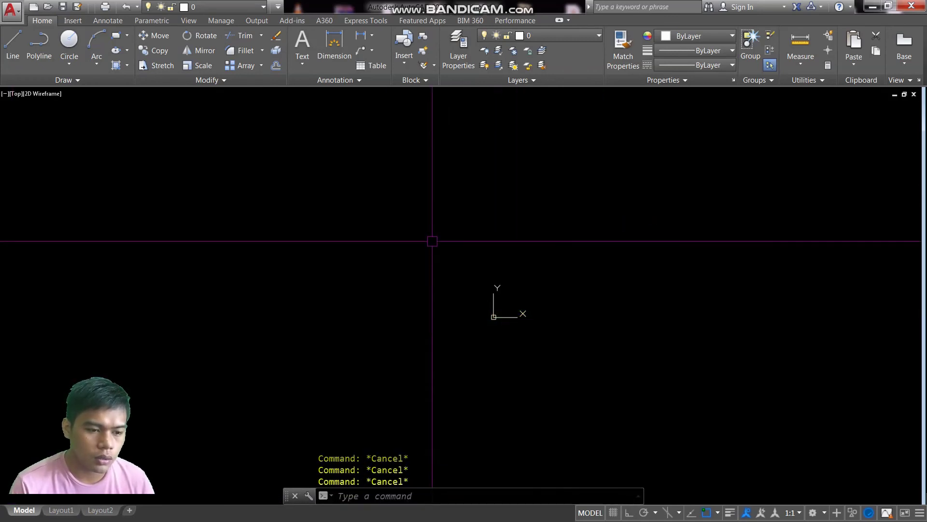
- Save as MULTILEADERSTYLE in AUTOCAD FILES\SETTINGS using AutoCAD 2010 DWG format
{"action": "left_click", "coordinate": [11, 10]}
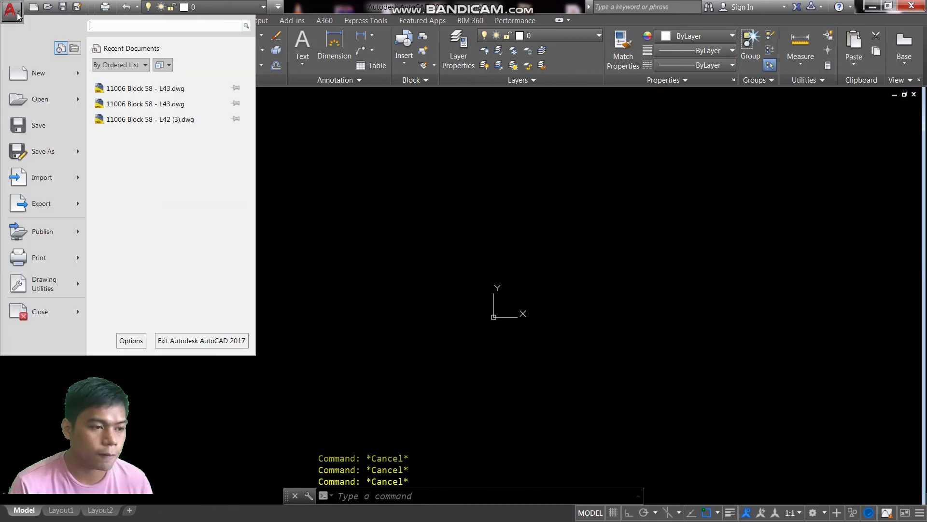
{"action": "left_click", "coordinate": [44, 151]}
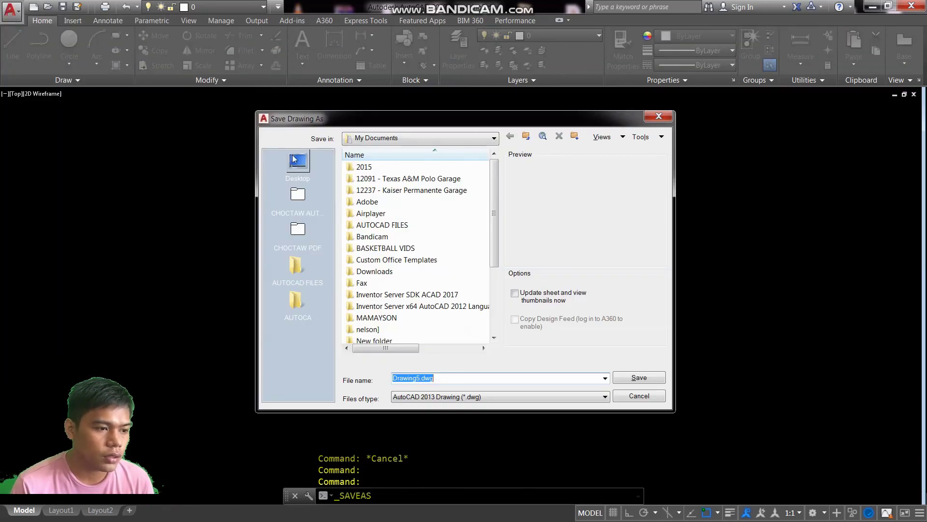
{"action": "left_click", "coordinate": [297, 173]}
{"action": "left_click", "coordinate": [393, 139]}
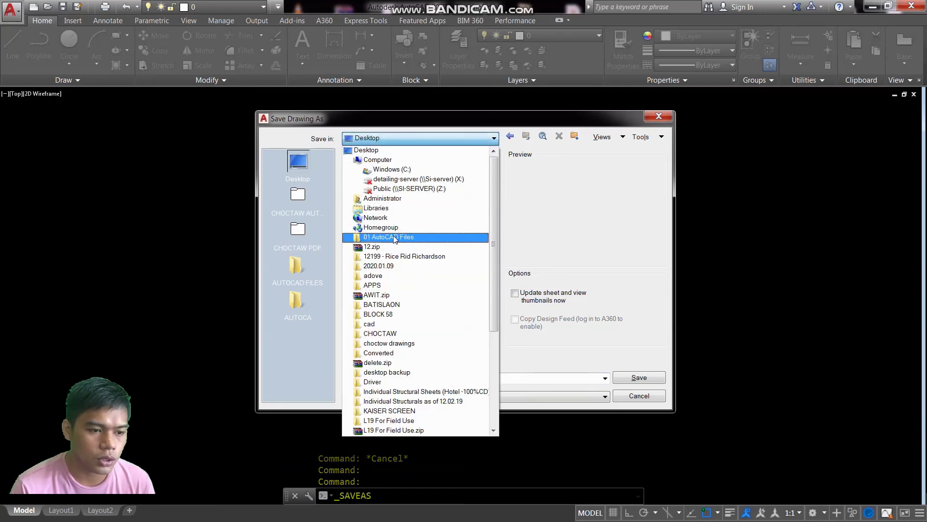
{"action": "left_click", "coordinate": [391, 198]}
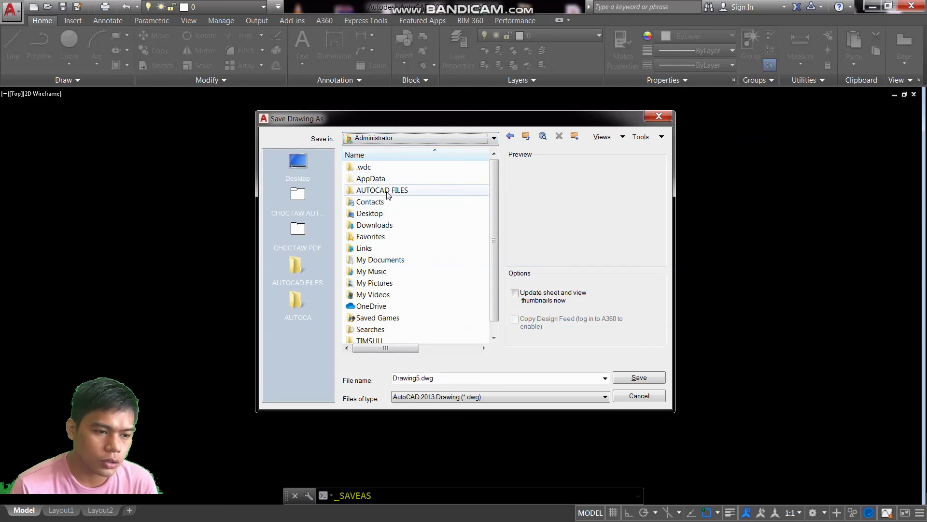
{"action": "double_click", "coordinate": [387, 191]}
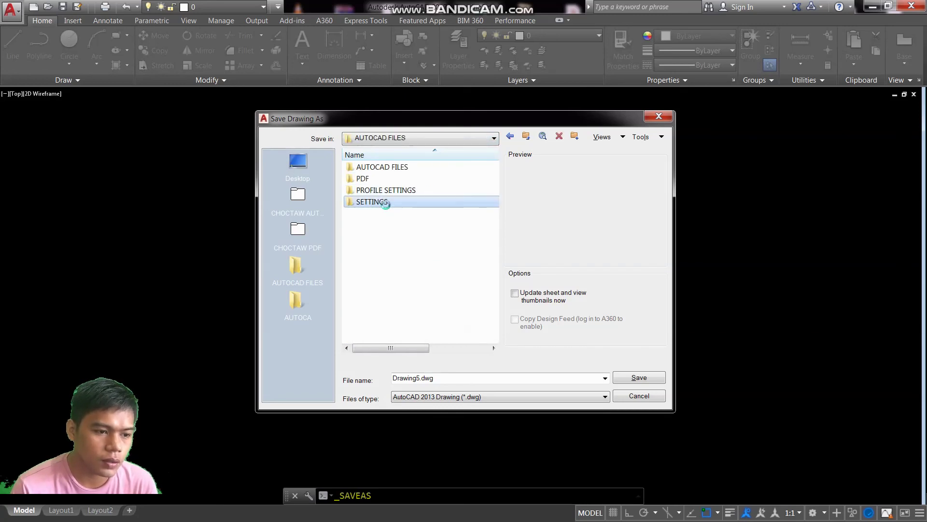
{"action": "double_click", "coordinate": [386, 202]}
{"action": "double_click", "coordinate": [447, 378]}
{"action": "type", "text": "MULTILEA"}
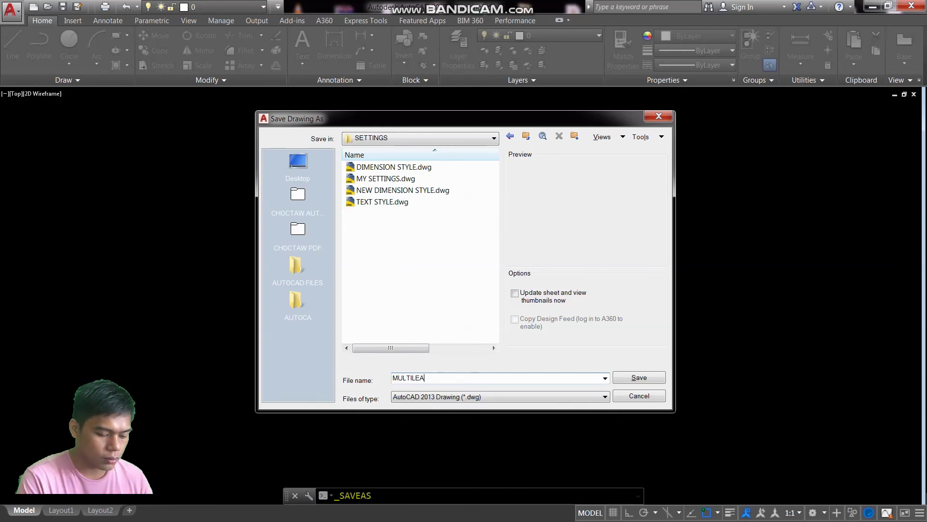
{"action": "type", "text": "DERSTYY"}
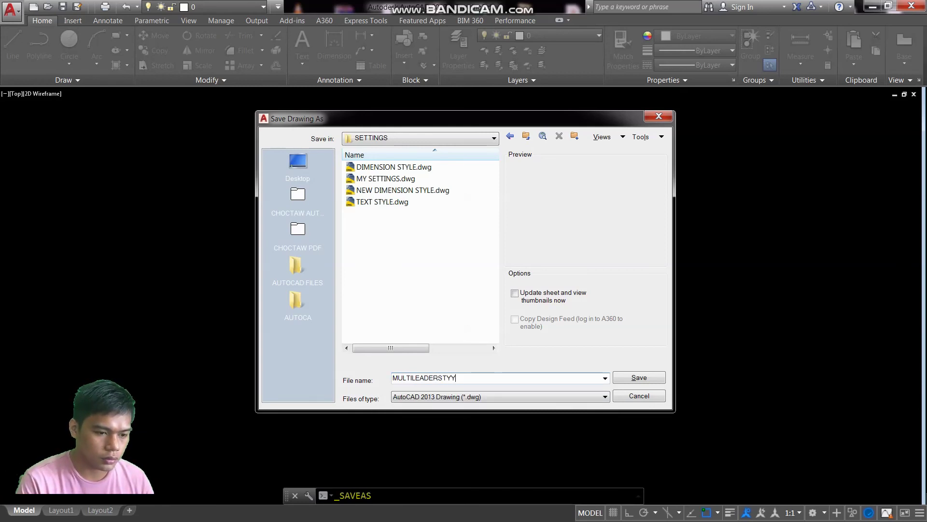
{"action": "key", "text": "BackSpace"}
{"action": "type", "text": "LE"}
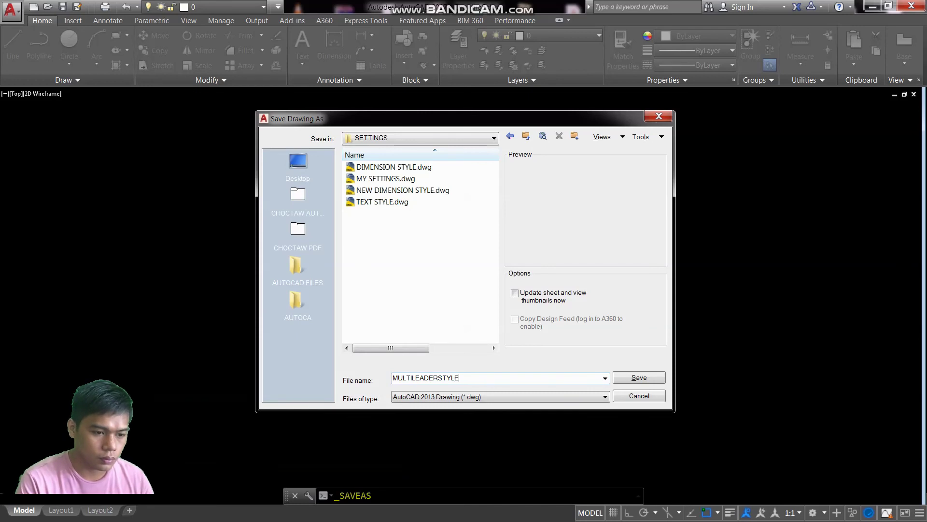
{"action": "left_click", "coordinate": [437, 397]}
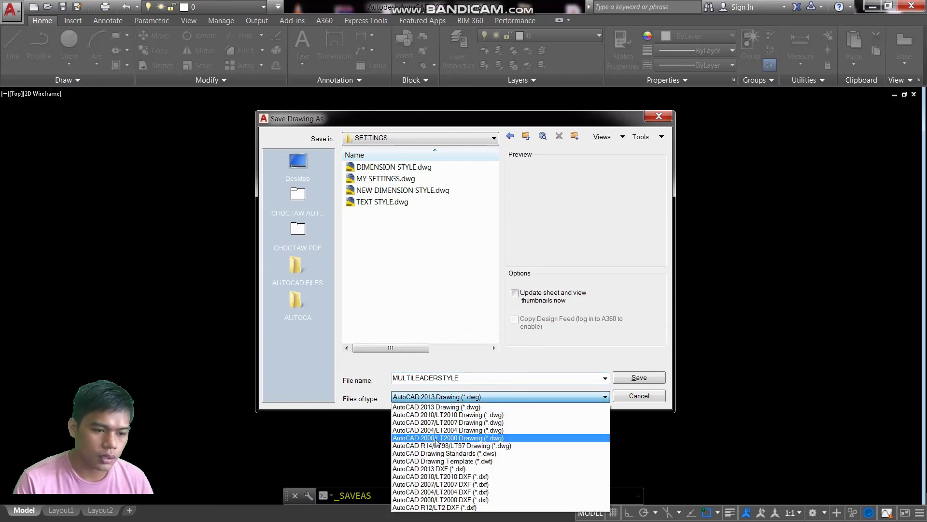
{"action": "left_click", "coordinate": [442, 414]}
{"action": "left_click", "coordinate": [631, 379]}
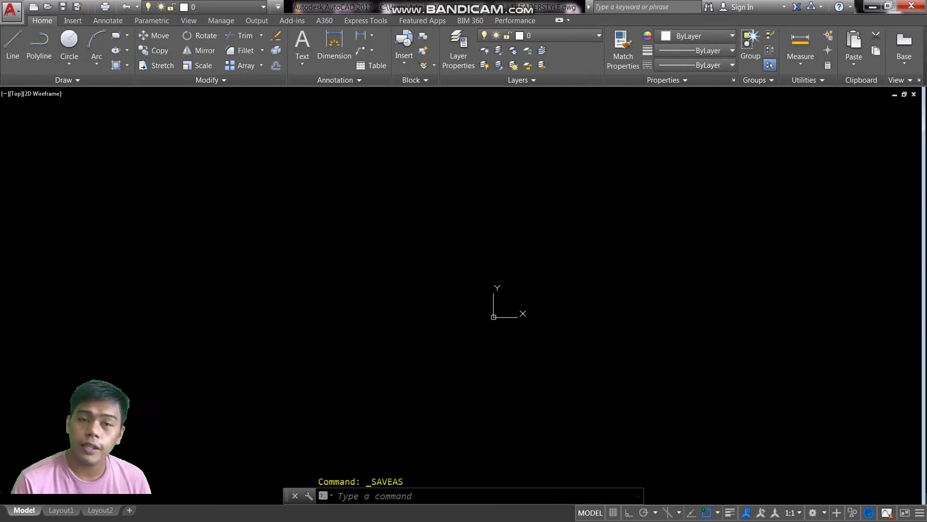
- Quick-save the MULTILEADERSTYLE drawing and close it
{"action": "key", "text": "ctrl+s"}
{"action": "key", "text": "Return"}
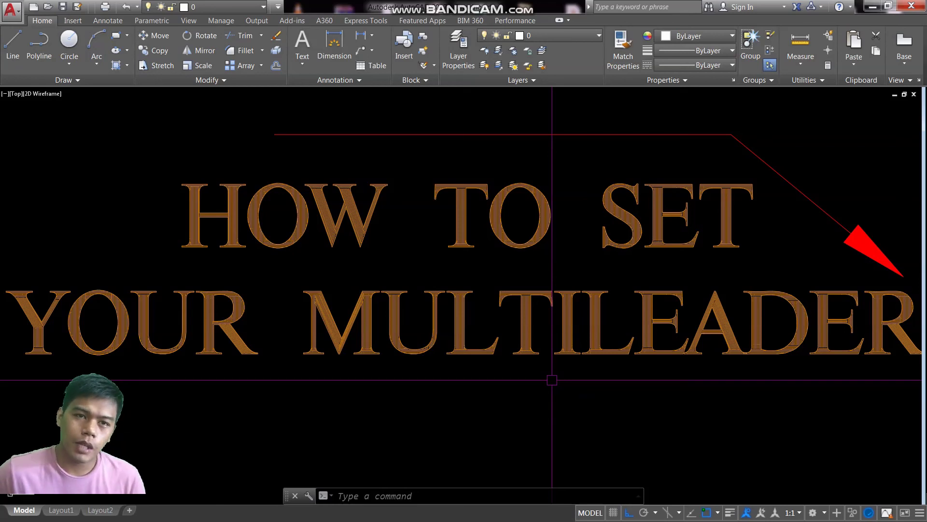
{"action": "key", "text": "ctrl+n"}
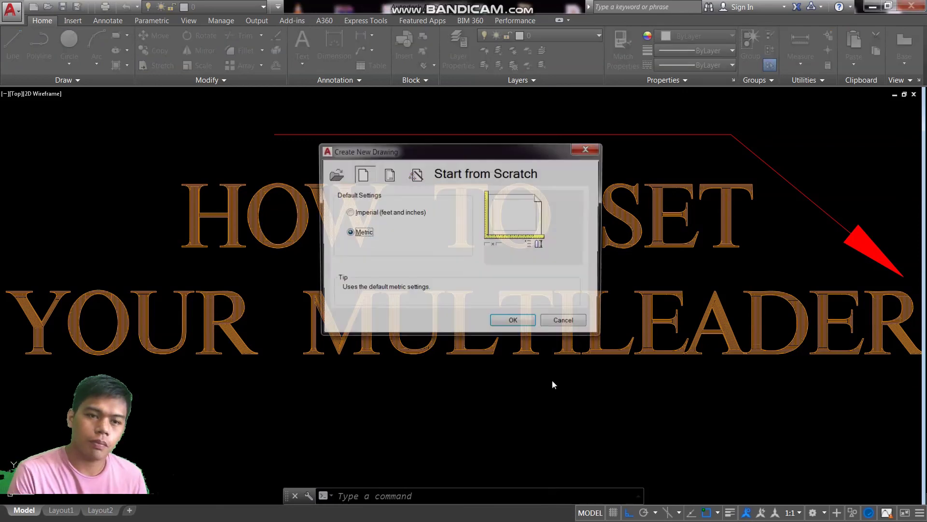
{"action": "left_click", "coordinate": [530, 328]}
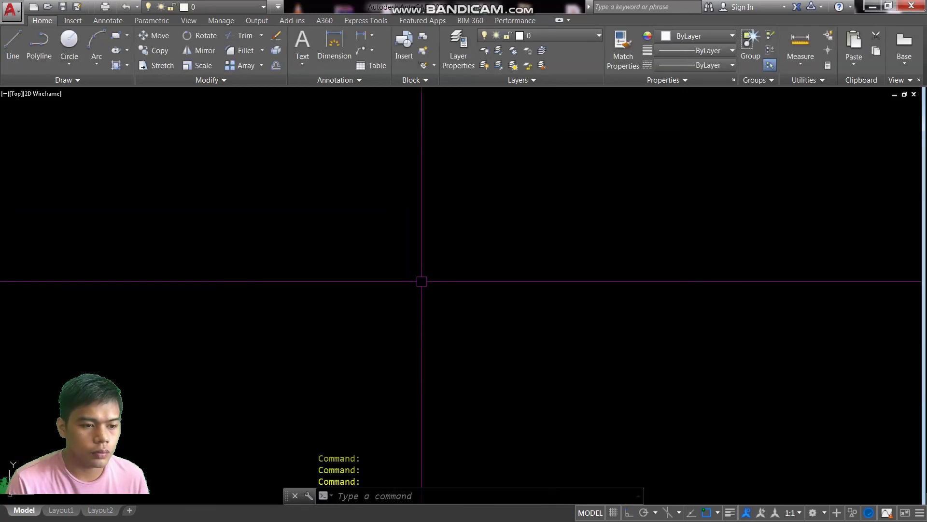
{"action": "left_click", "coordinate": [330, 80]}
{"action": "left_click", "coordinate": [295, 123]}
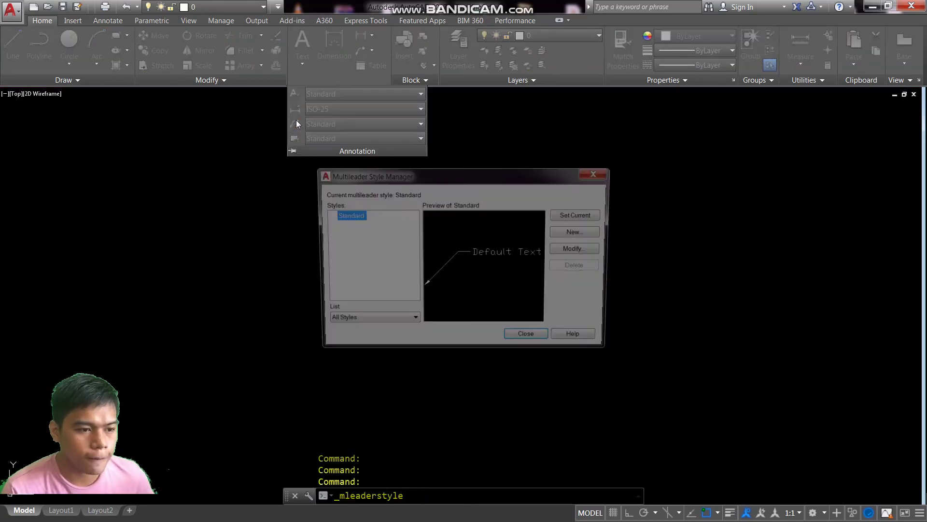
{"action": "left_click", "coordinate": [580, 232]}
{"action": "type", "text": "NM"}
{"action": "key", "text": "BackSpace"}
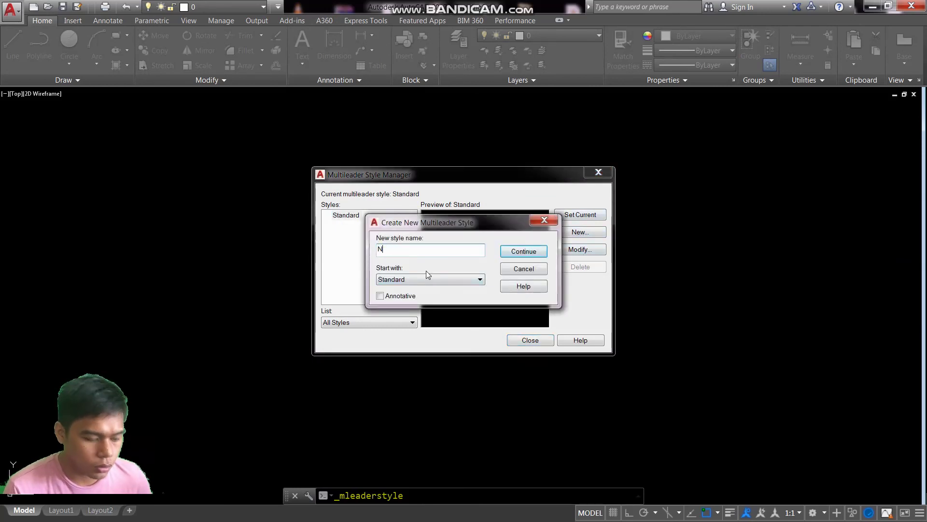
{"action": "key", "text": "BackSpace"}
{"action": "type", "text": "MODEL 100"}
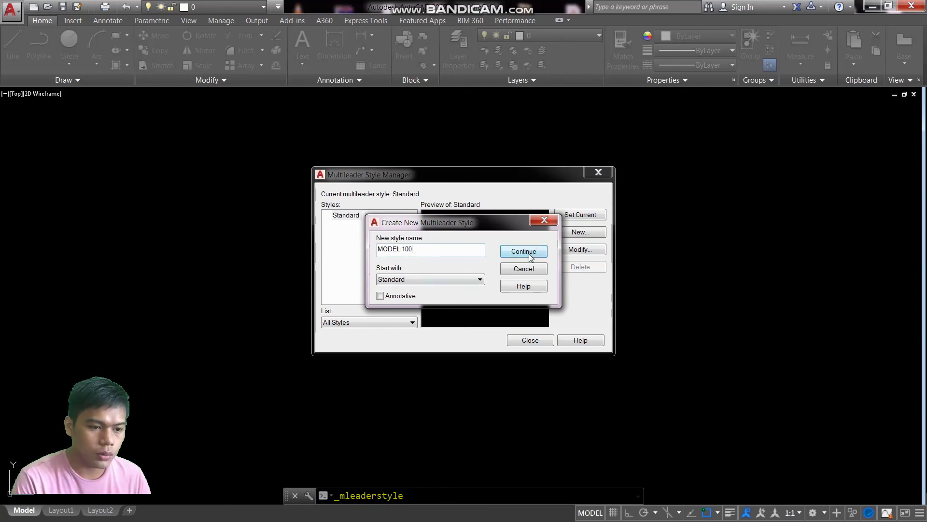
{"action": "left_click", "coordinate": [536, 251]}
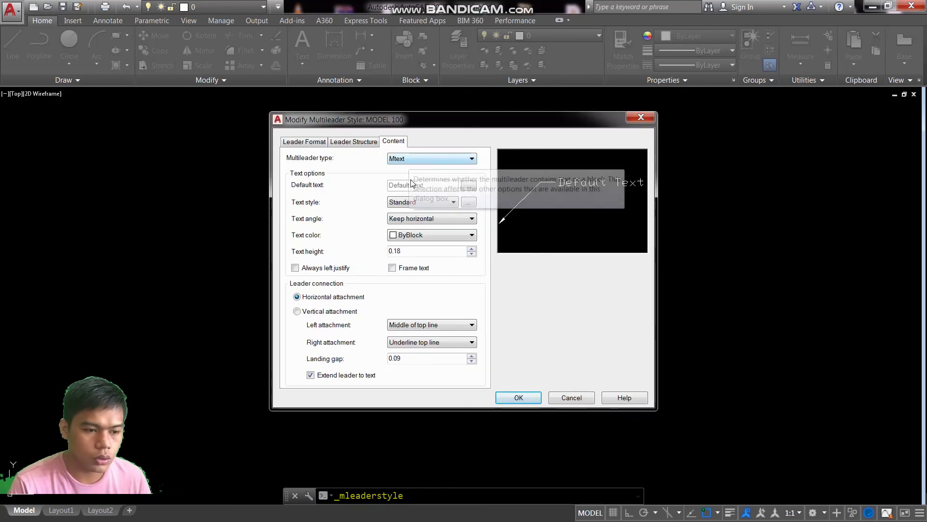
{"action": "left_click", "coordinate": [415, 202]}
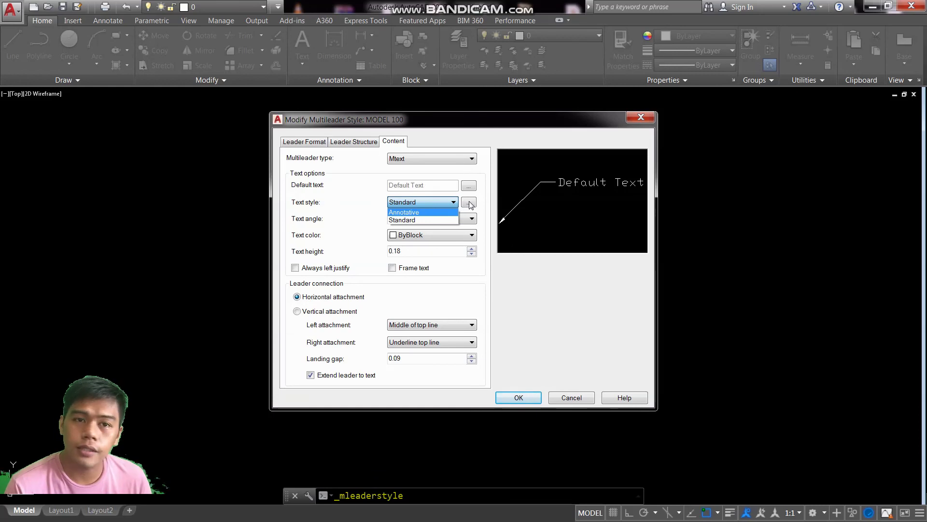
{"action": "left_click", "coordinate": [471, 204]}
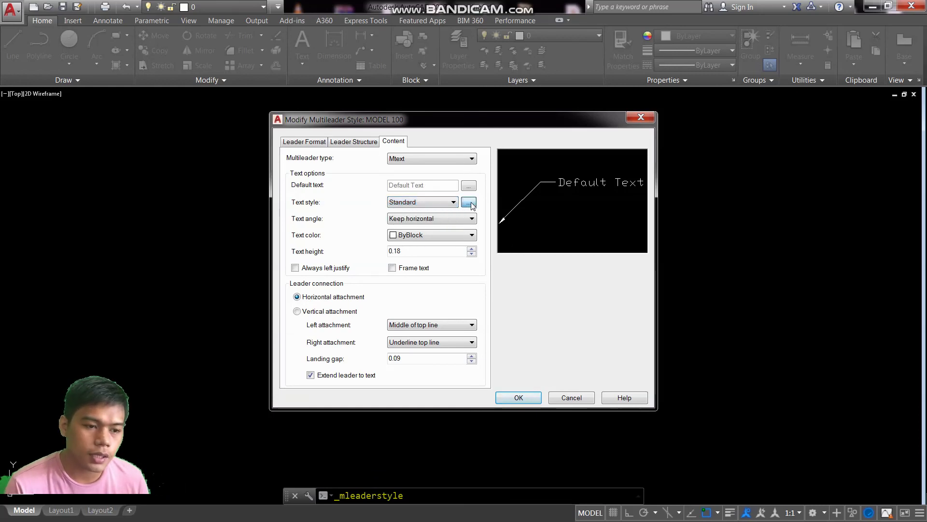
{"action": "left_click", "coordinate": [623, 213]}
{"action": "type", "text": "ROMANS"}
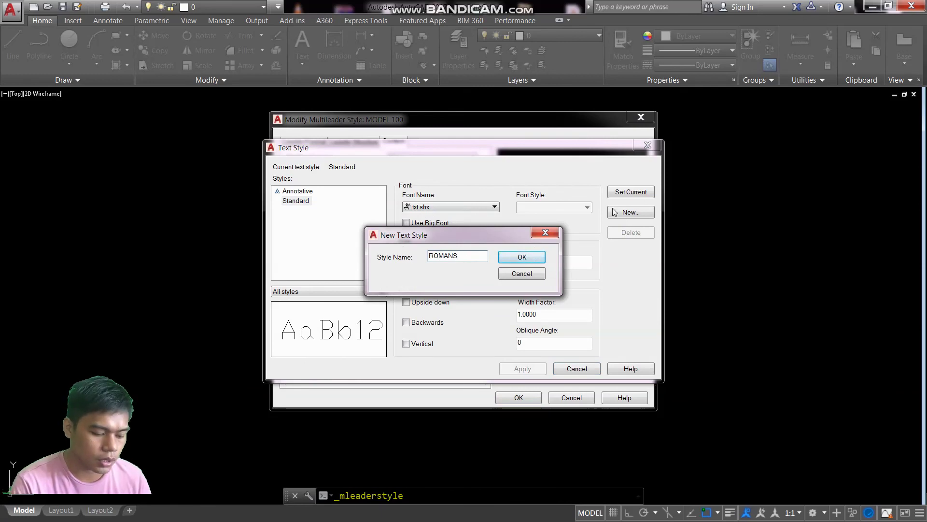
{"action": "key", "text": "Return"}
{"action": "key", "text": "Escape"}
{"action": "key", "text": "Escape"}
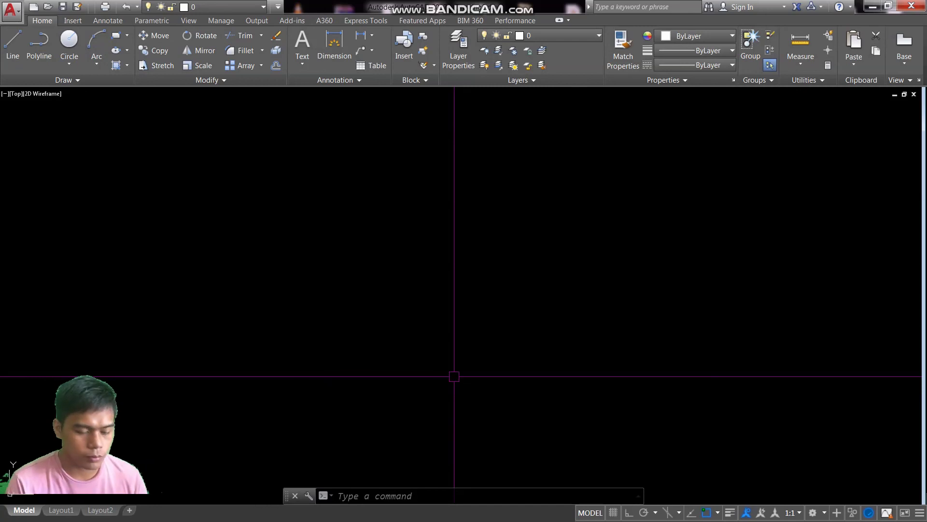
- Run INSERT and choose TEXT STYLE.dwg from the SETTINGS folder
{"action": "type", "text": "INSERT"}
{"action": "key", "text": "Return"}
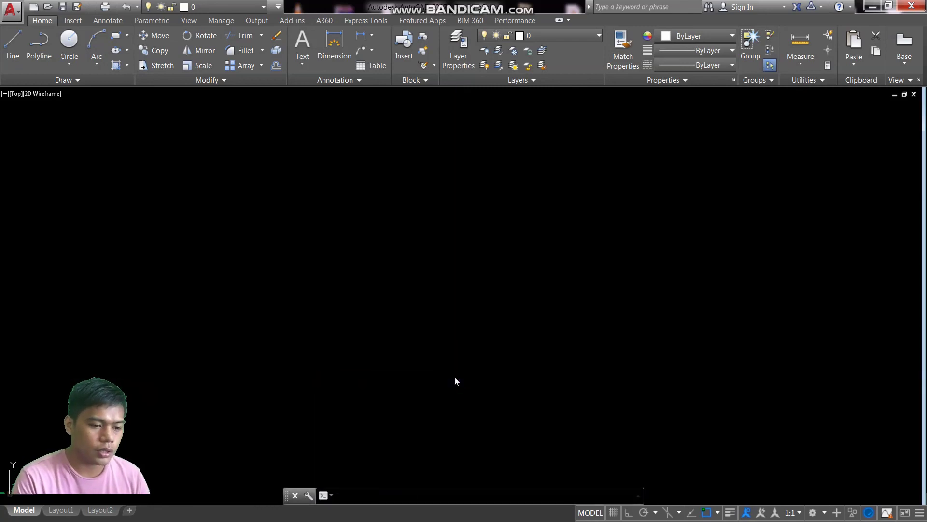
{"action": "left_click", "coordinate": [583, 194]}
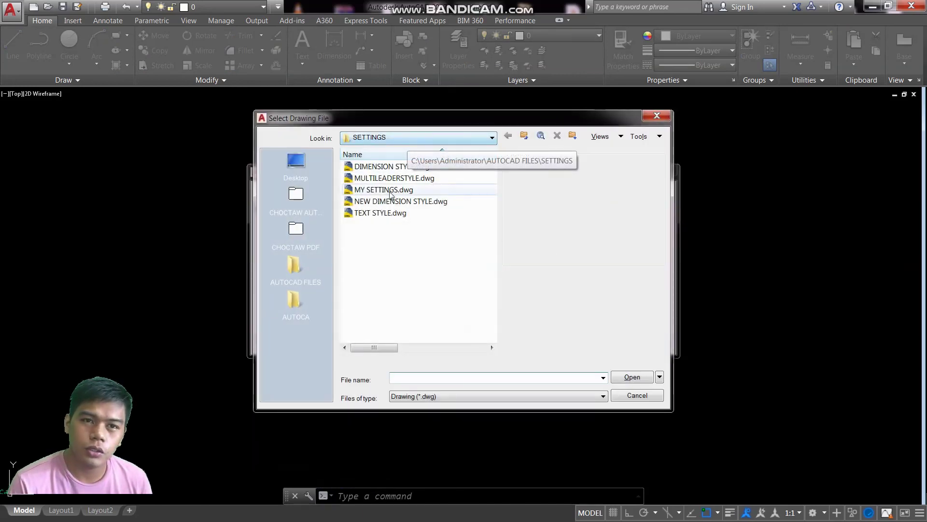
{"action": "left_click", "coordinate": [386, 215]}
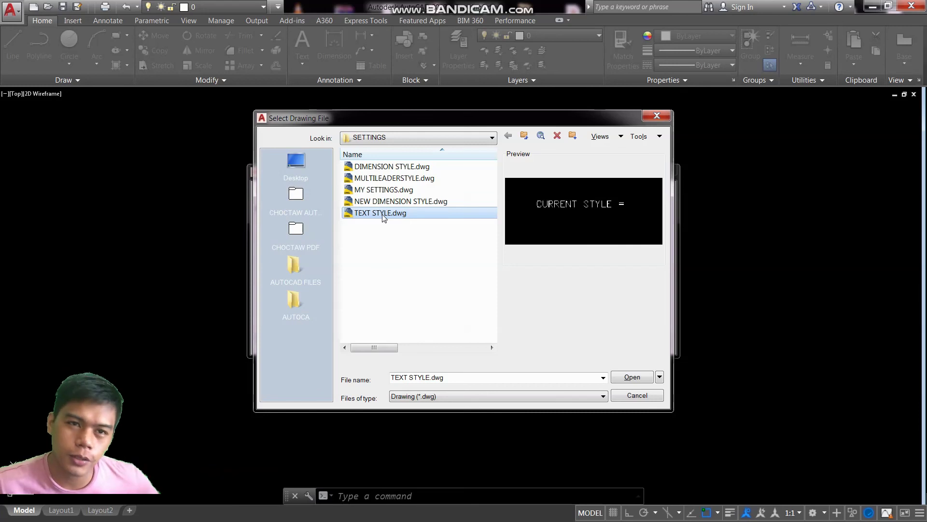
{"action": "left_click", "coordinate": [386, 215]}
{"action": "left_click", "coordinate": [633, 377]}
{"action": "left_click", "coordinate": [632, 377]}
- Accept the insert settings, cancel placement, and reopen the multileader style manager
{"action": "left_click", "coordinate": [536, 342]}
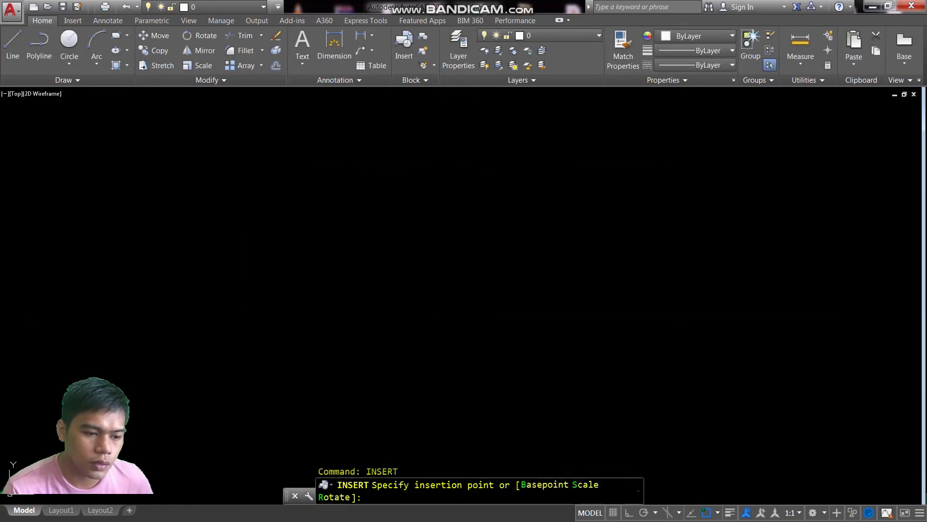
{"action": "type", "text": "Z"}
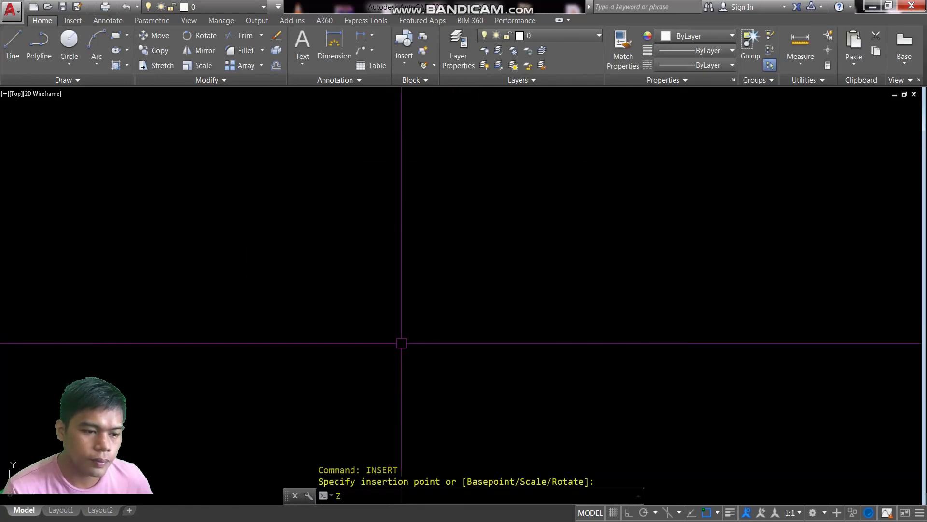
{"action": "key", "text": "Return"}
{"action": "key", "text": "Escape"}
{"action": "key", "text": "Escape"}
{"action": "key", "text": "Escape"}
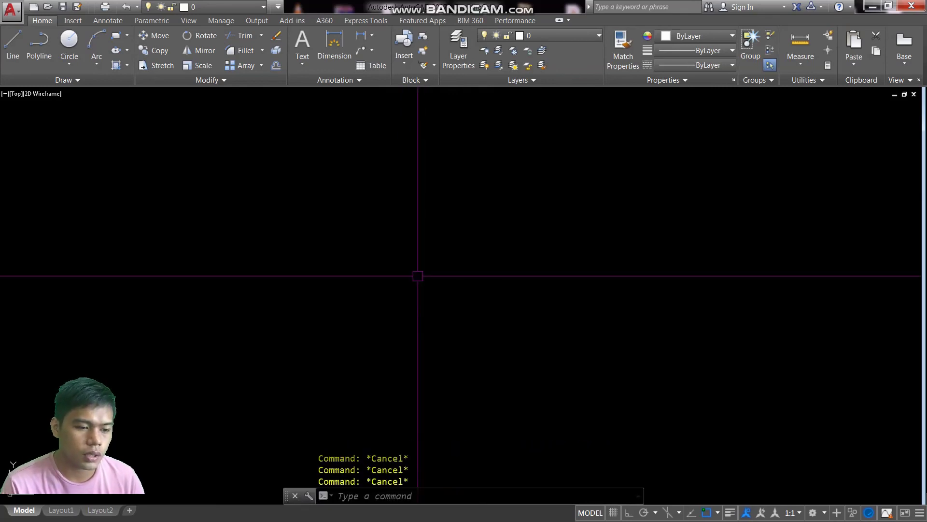
{"action": "left_click", "coordinate": [340, 81]}
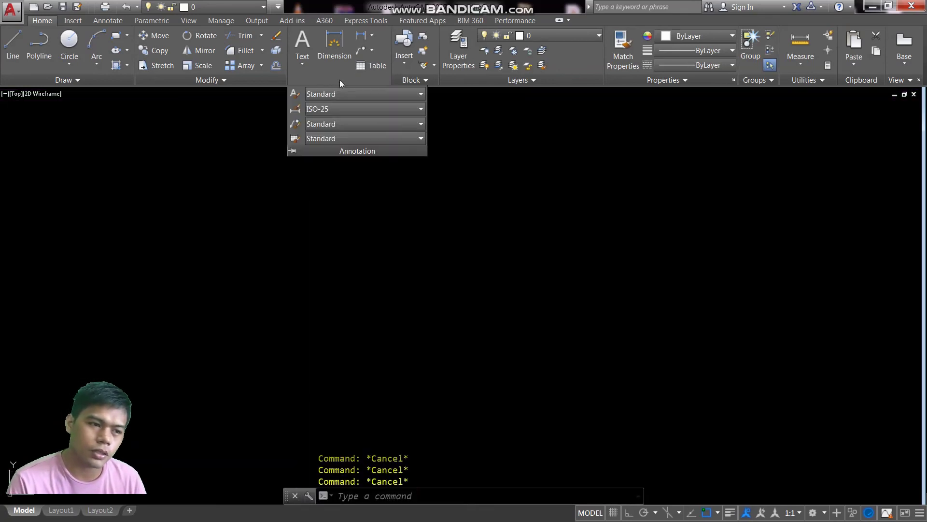
{"action": "left_click", "coordinate": [293, 126]}
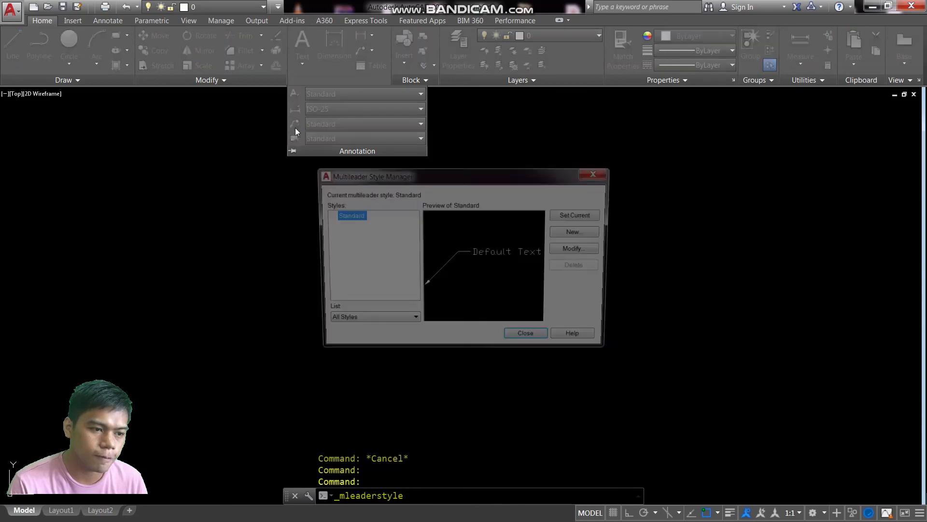
{"action": "left_click", "coordinate": [580, 232]}
{"action": "type", "text": "MODEL"}
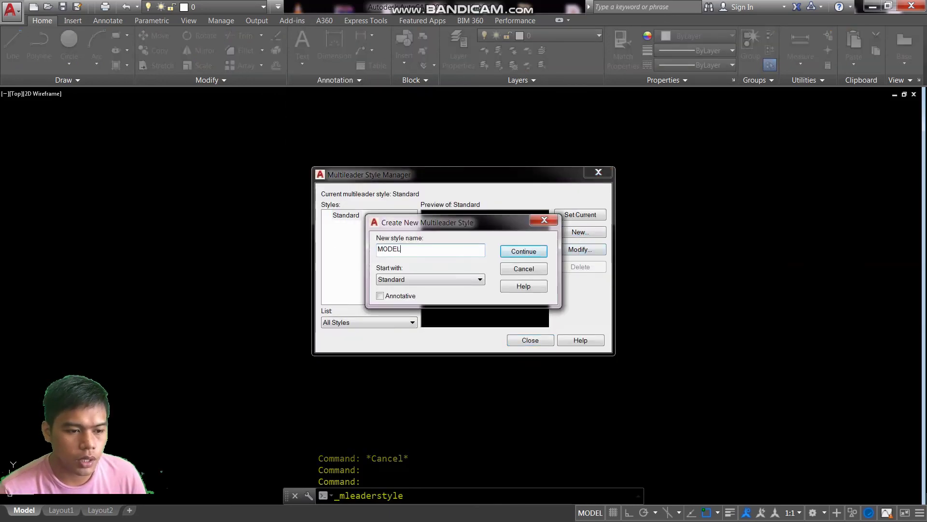
{"action": "type", "text": " 100"}
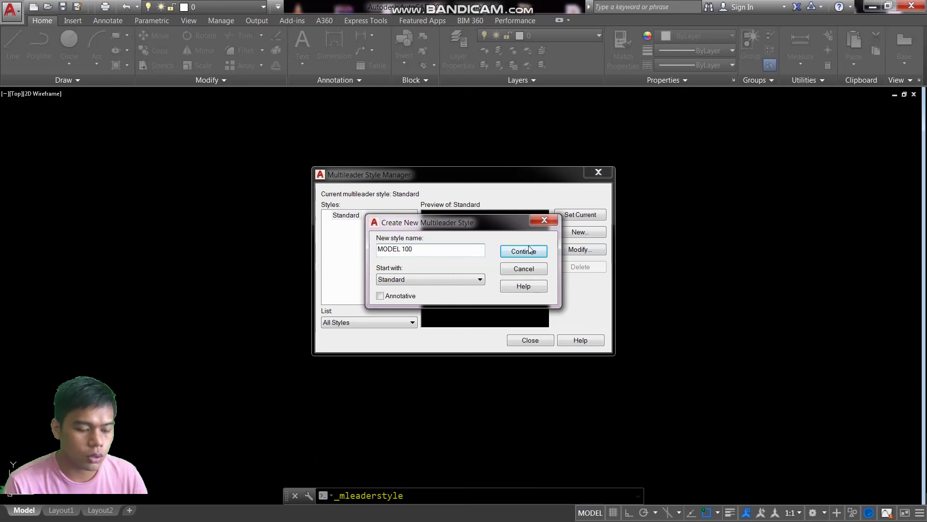
{"action": "left_click", "coordinate": [526, 254]}
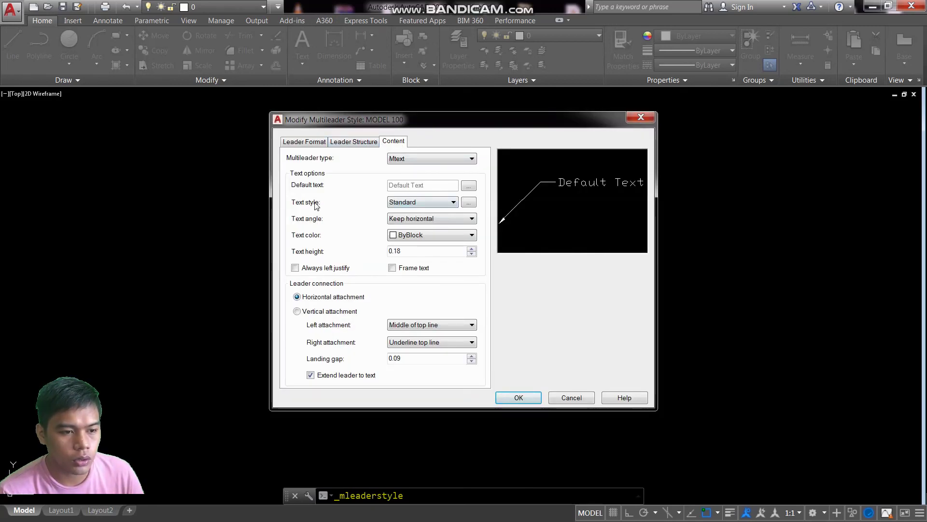
{"action": "left_click", "coordinate": [413, 206]}
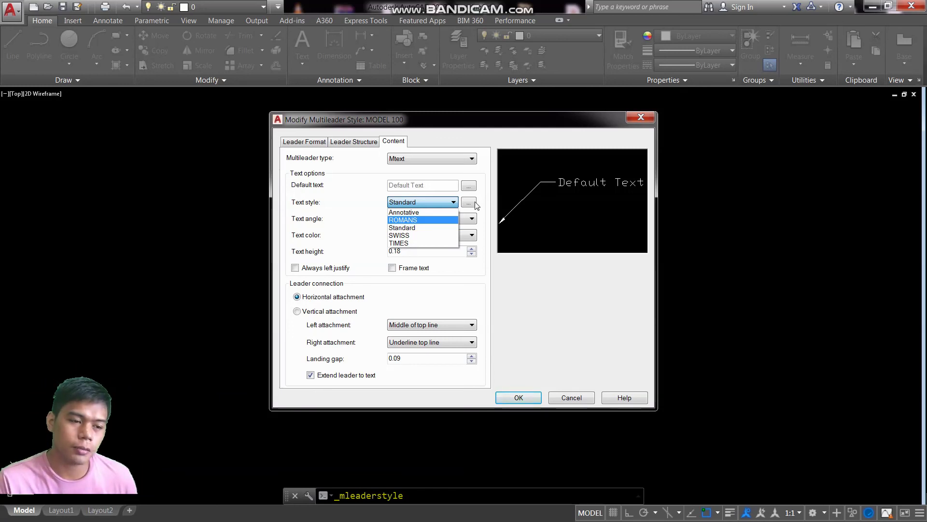
{"action": "key", "text": "Escape"}
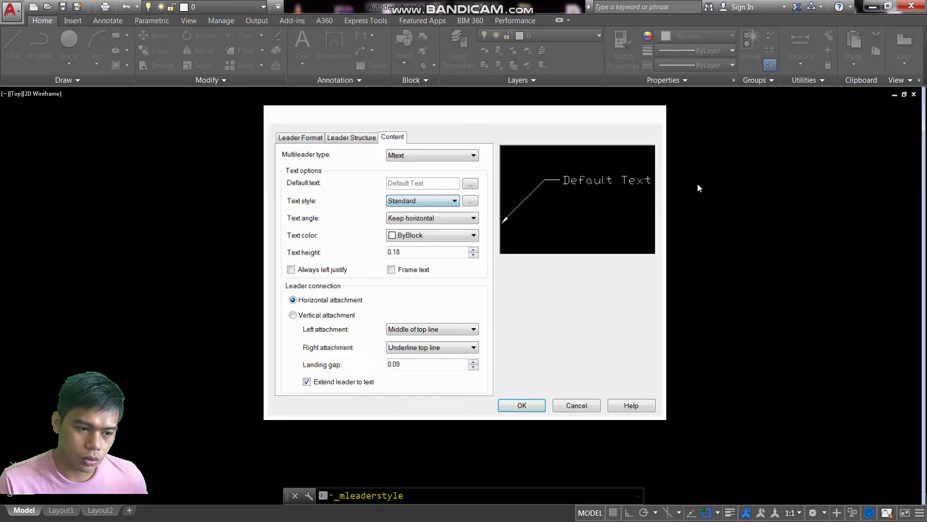
{"action": "key", "text": "Escape"}
{"action": "key", "text": "Escape"}
{"action": "key", "text": "Escape"}
{"action": "type", "text": "d"}
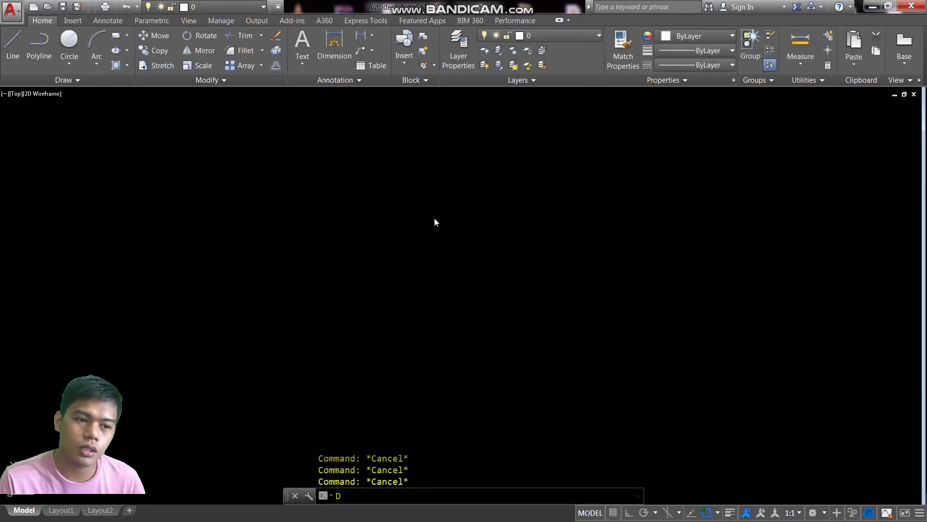
{"action": "key", "text": "Return"}
{"action": "left_click", "coordinate": [598, 221]}
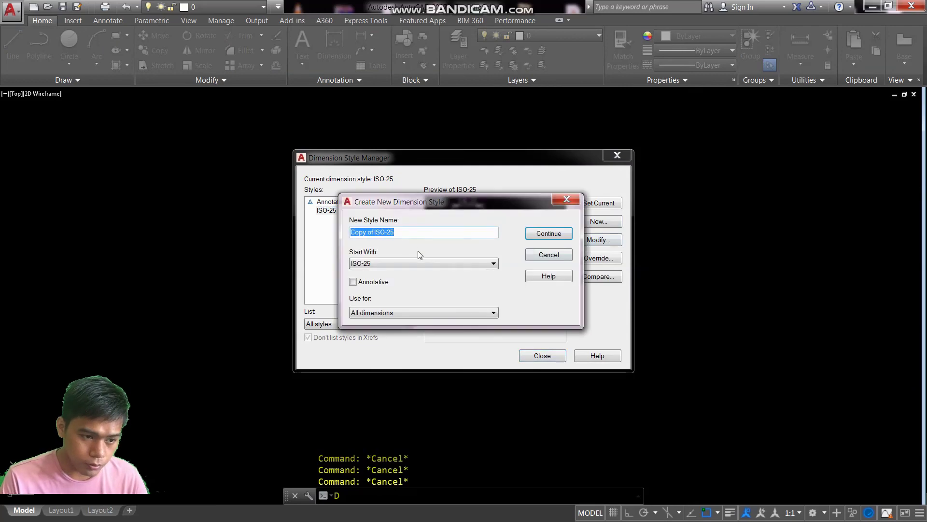
{"action": "left_click", "coordinate": [547, 234]}
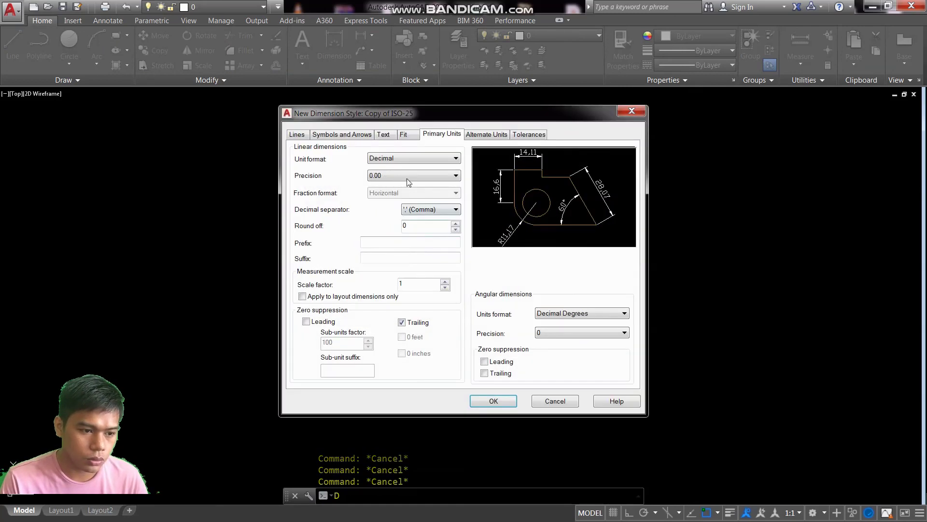
{"action": "left_click", "coordinate": [383, 134]}
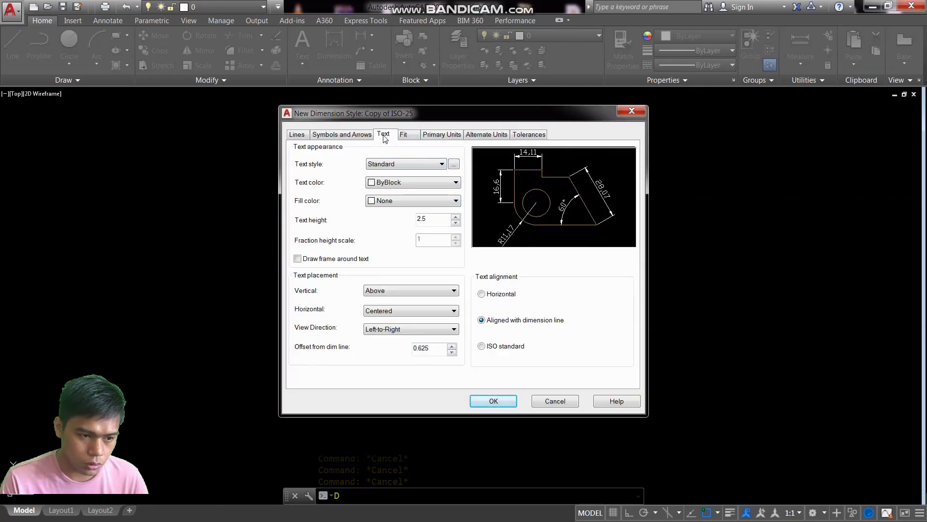
{"action": "left_click", "coordinate": [388, 164]}
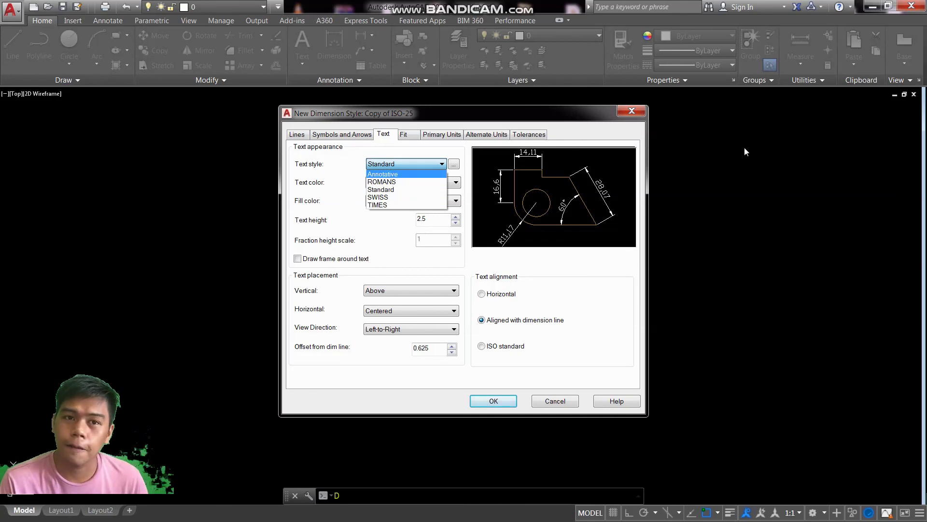
{"action": "left_click", "coordinate": [709, 172]}
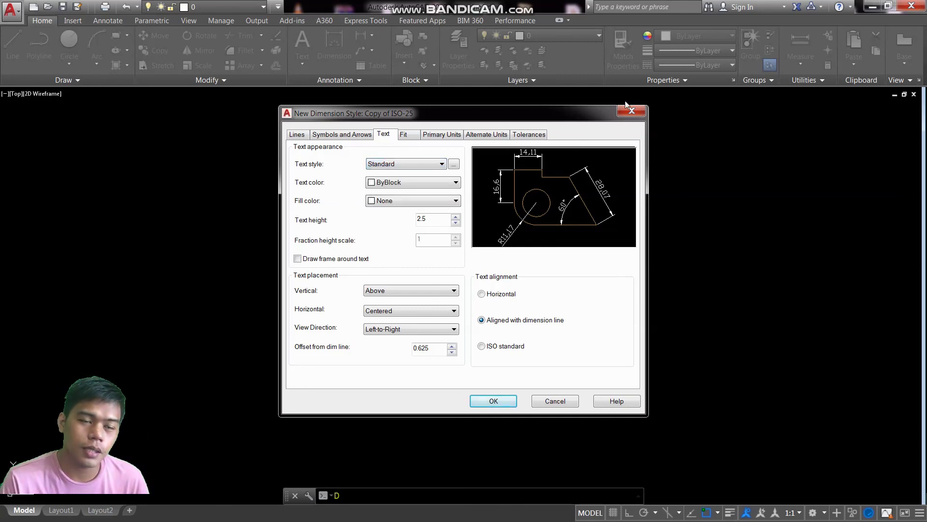
{"action": "left_click", "coordinate": [631, 112]}
{"action": "left_click", "coordinate": [621, 157]}
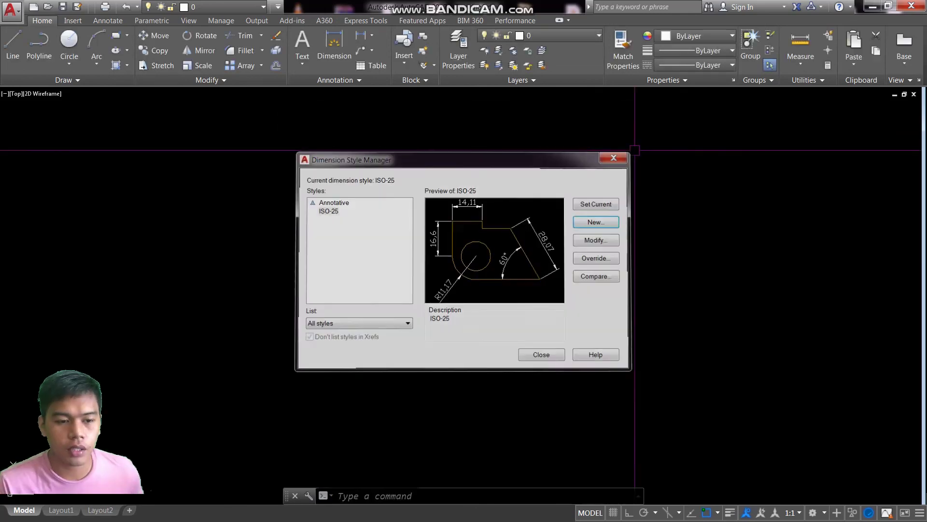